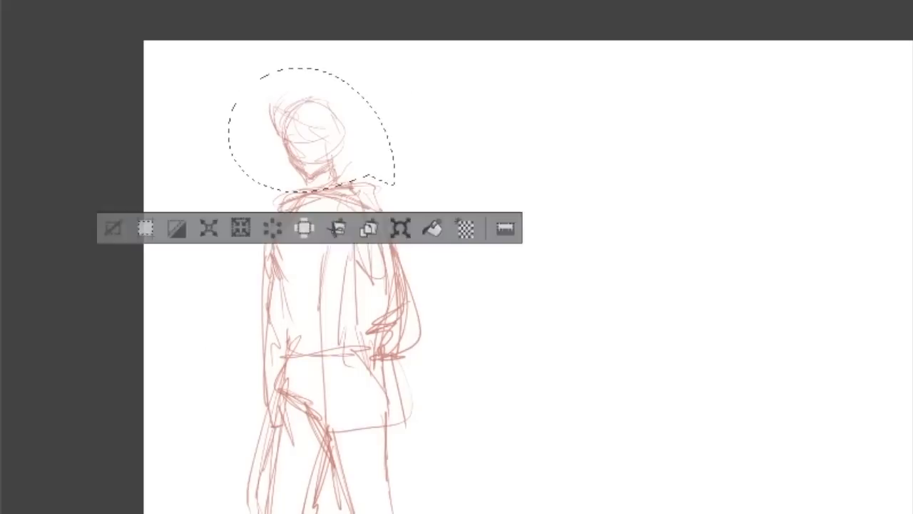
Commit the head adjustment and redraw the figure's collar, shoulders, torso sides and sleeve with bolder sketch strokes.
key(Return)
mouse_move(388, 196)
mouse_down()
mouse_move(302, 172)
mouse_move(361, 214)
mouse_move(386, 335)
mouse_up()
mouse_move(281, 214)
mouse_down()
mouse_move(283, 343)
mouse_move(332, 426)
mouse_move(341, 510)
mouse_up()
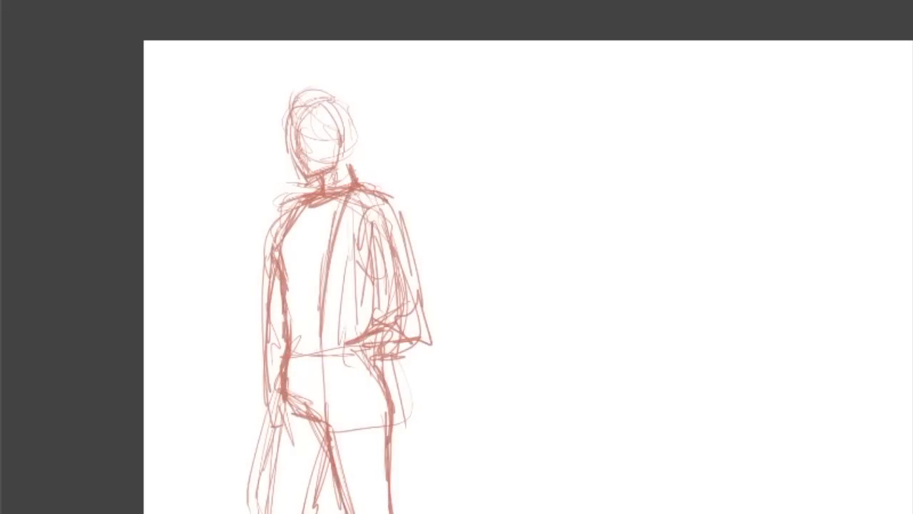
Strengthen the first figure's leg outlines and sketch the hair strand beside the head and the bent arm.
drag(335, 406, 351, 510)
drag(293, 107, 370, 171)
drag(371, 249, 389, 385)
drag(400, 214, 364, 378)
drag(274, 371, 264, 510)
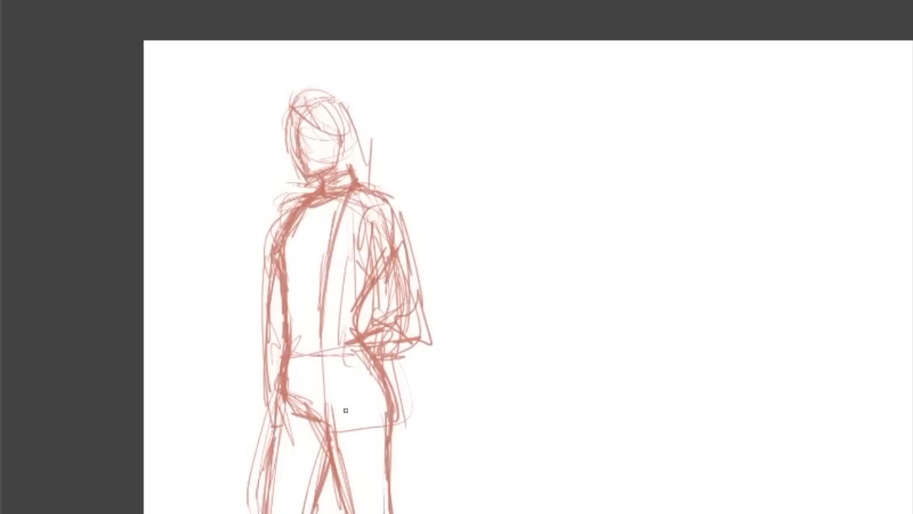
Sketch the first figure's slanted hip line, centre line, thigh hem and the outer edges of the sleeve and coat.
drag(286, 396, 378, 350)
drag(336, 325, 314, 496)
drag(307, 474, 386, 474)
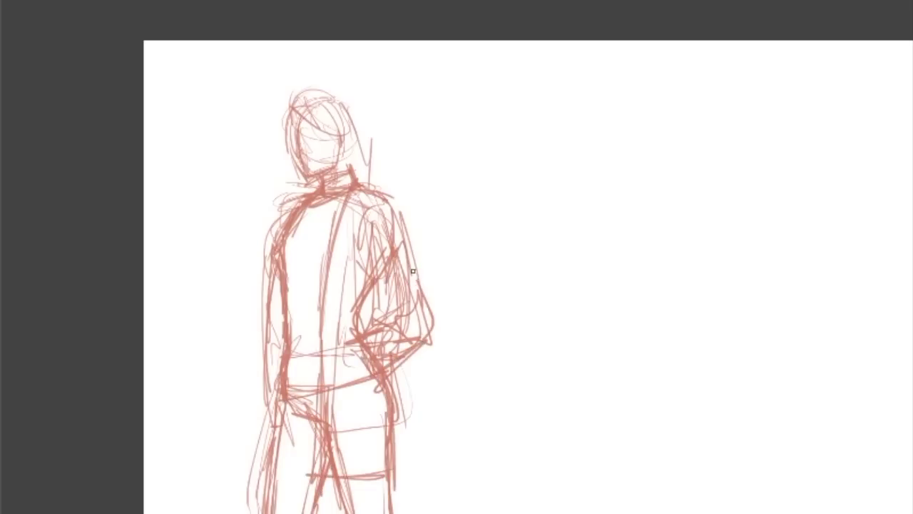
drag(399, 207, 428, 343)
drag(272, 303, 257, 449)
Add face guidelines and long hair strands falling on both sides of the first figure's head.
drag(360, 189, 293, 129)
drag(292, 100, 321, 116)
drag(285, 142, 264, 267)
drag(367, 143, 389, 202)
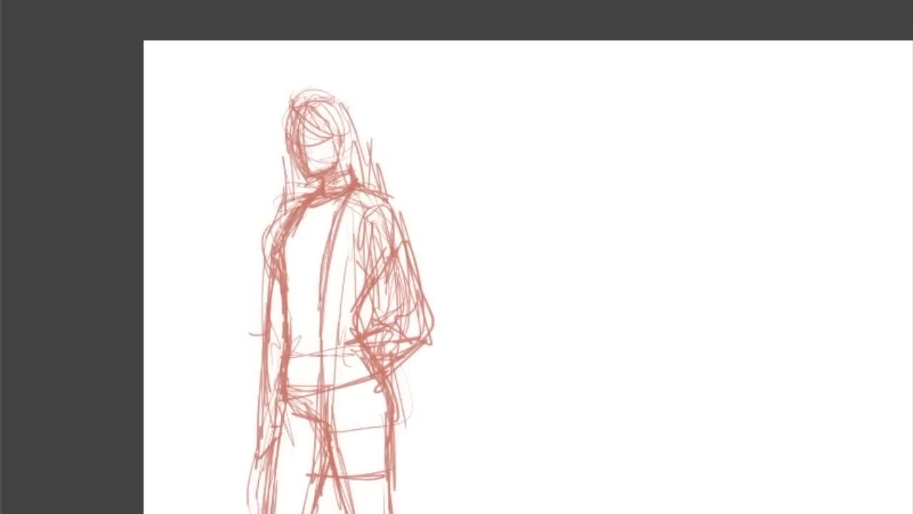
Reposition the first figure sketch with a free transform and clear the drawing area for another figure.
key(ctrl+t)
key(Return)
key(ctrl+t)
key(Return)
key(Delete)
Rough in a second standing figure with head, shoulders, arms, torso centre line, hips and coat hem.
mouse_move(296, 132)
mouse_down()
mouse_move(321, 123)
mouse_move(306, 182)
mouse_up()
drag(335, 207, 389, 246)
drag(289, 228, 260, 400)
drag(335, 214, 328, 428)
drag(257, 385, 293, 446)
drag(321, 439, 406, 443)
mouse_move(354, 208)
mouse_down()
mouse_move(403, 300)
mouse_move(385, 385)
mouse_up()
Sketch the second figure's face shape, wavy flowing strand, waistband, coat edge and inner leg lines.
drag(314, 114, 342, 187)
drag(257, 214, 196, 339)
drag(293, 328, 357, 342)
mouse_move(371, 222)
mouse_down()
mouse_move(316, 222)
mouse_move(360, 482)
mouse_up()
drag(399, 235, 389, 350)
drag(296, 350, 271, 443)
mouse_move(314, 410)
mouse_down()
mouse_move(392, 485)
mouse_move(307, 513)
mouse_up()
drag(343, 429, 357, 513)
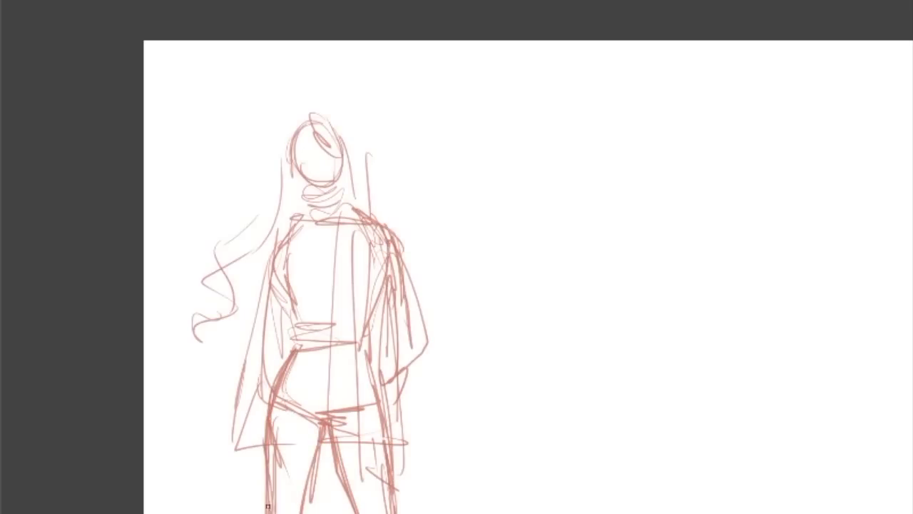
Develop the second figure's coat edges, straight neckline, waist contours, flared hem and hip line.
drag(264, 279, 228, 464)
drag(357, 229, 356, 406)
drag(271, 221, 375, 222)
drag(289, 235, 296, 335)
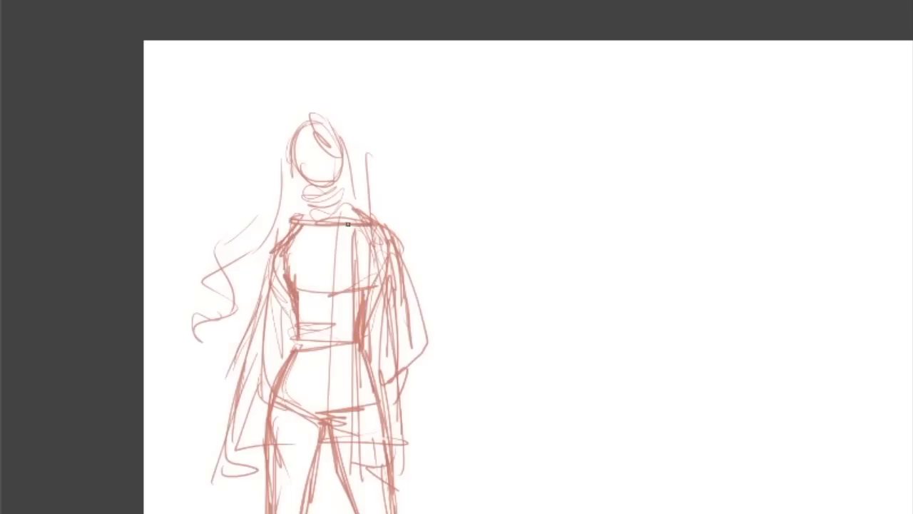
drag(307, 121, 343, 200)
drag(286, 228, 235, 421)
drag(278, 336, 196, 456)
drag(278, 392, 388, 400)
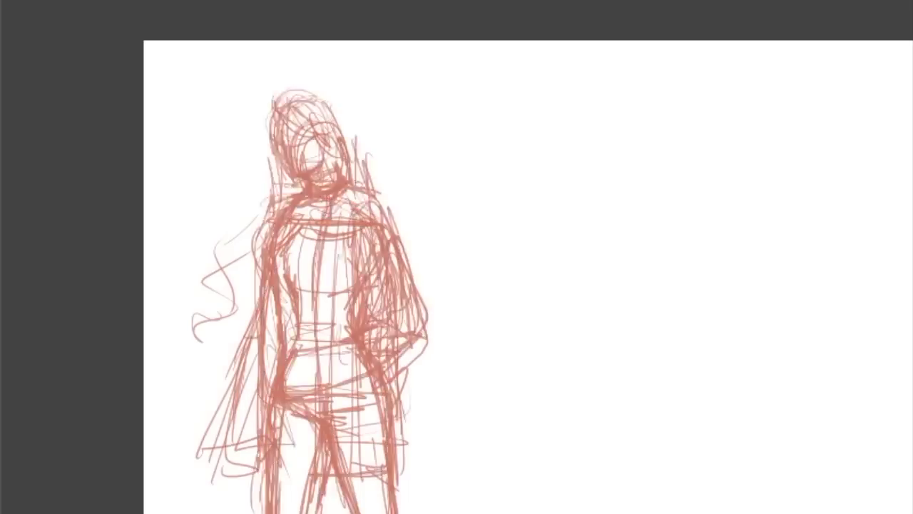
Clear the drawing area and sketch the head, face guidelines and hair of a third figure.
key(Delete)
mouse_move(293, 25)
mouse_down()
mouse_move(296, 91)
mouse_move(348, 177)
mouse_up()
drag(324, 43, 332, 153)
drag(279, 28, 339, 78)
mouse_move(264, 110)
mouse_down()
mouse_move(290, 128)
mouse_move(267, 148)
mouse_up()
Sketch the third figure's bent arm, torso, wide hips and full leg outlines, undoing one stray torso stroke.
drag(261, 222, 222, 314)
mouse_move(321, 228)
mouse_down()
mouse_move(342, 317)
mouse_move(357, 500)
mouse_move(346, 357)
mouse_up()
key(ctrl+z)
drag(239, 260, 339, 289)
drag(335, 296, 323, 402)
drag(285, 294, 289, 398)
drag(329, 314, 314, 513)
drag(278, 286, 272, 404)
drag(237, 385, 240, 513)
drag(269, 385, 264, 513)
drag(246, 403, 243, 513)
Sketch the third figure's shoulders and neckline, with one arm raised toward the hair and the other hand on the hip.
drag(324, 107, 206, 190)
drag(350, 111, 374, 179)
drag(253, 132, 207, 250)
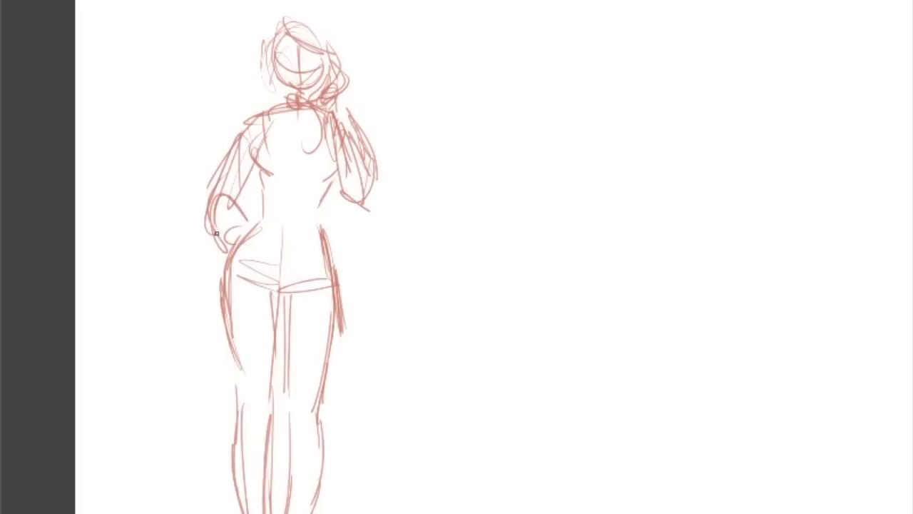
mouse_move(271, 110)
mouse_down()
mouse_move(217, 335)
mouse_move(331, 107)
mouse_up()
Add voluminous hair, puffed sleeves and long coat edges to the third figure, and refine the leg lines.
drag(336, 153, 368, 375)
drag(264, 79, 179, 225)
mouse_move(285, 10)
mouse_down()
mouse_move(257, 100)
mouse_move(335, 7)
mouse_up()
drag(328, 85, 392, 178)
drag(343, 150, 393, 335)
drag(299, 293, 286, 392)
drag(342, 339, 371, 513)
drag(335, 421, 321, 513)
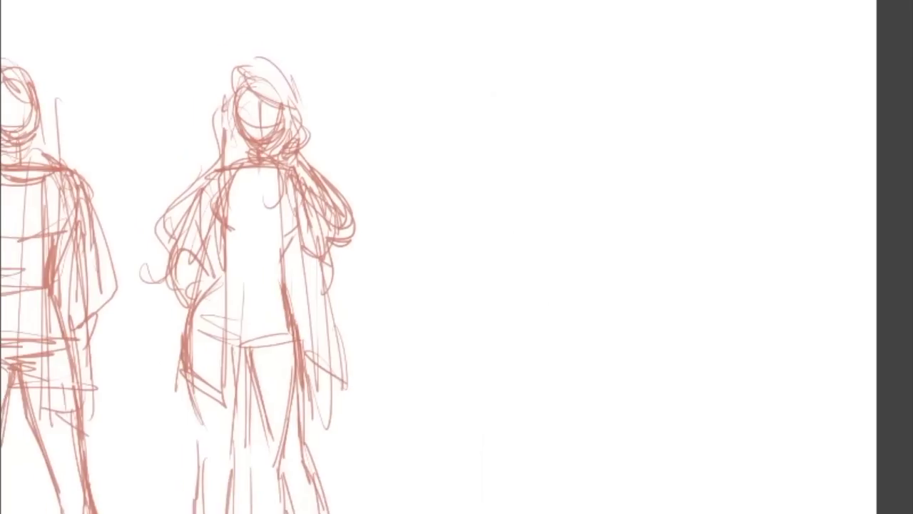
Rough in a fourth figure beside the third with a head, collar, shoulders, centre line and bent-arm sleeve.
mouse_move(500, 75)
mouse_down()
mouse_move(496, 150)
mouse_move(525, 166)
mouse_up()
drag(510, 153, 464, 197)
drag(531, 167, 564, 264)
drag(564, 206, 542, 305)
drag(457, 207, 451, 287)
drag(539, 217, 526, 249)
drag(571, 221, 525, 368)
drag(446, 218, 428, 367)
drag(449, 262, 444, 376)
drag(478, 165, 446, 182)
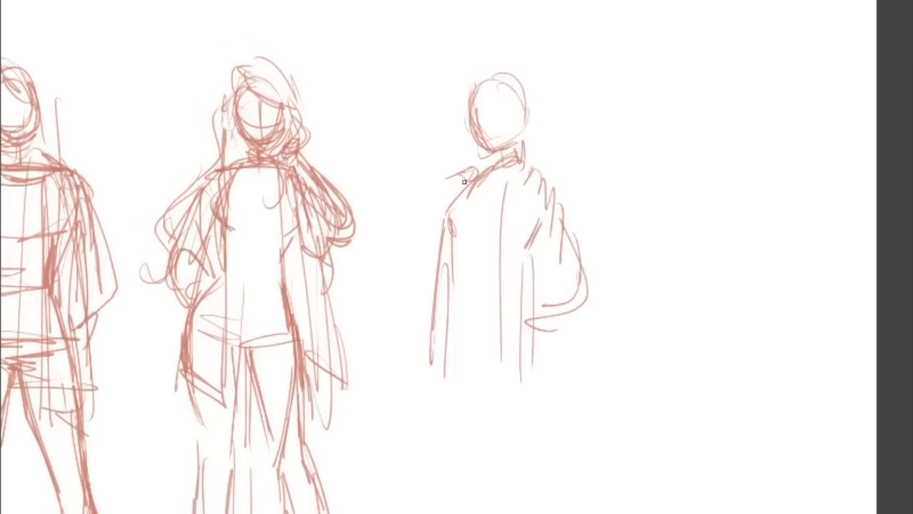
Sketch the fourth figure's arm raised toward the chin, the puffy opposite sleeve, the shoulder line and the torso side.
drag(484, 136, 449, 186)
drag(457, 163, 403, 264)
drag(528, 161, 592, 314)
drag(585, 336, 516, 311)
drag(446, 228, 442, 378)
drag(442, 175, 535, 168)
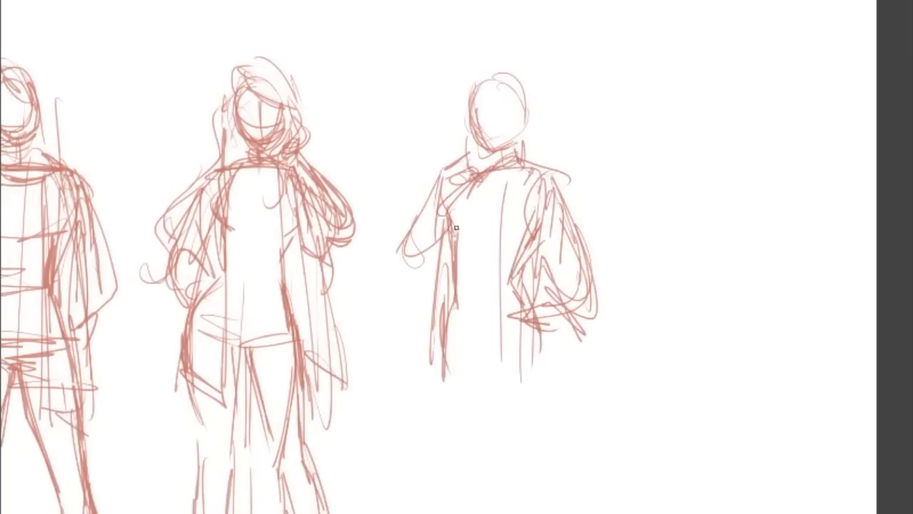
drag(450, 214, 439, 382)
Sketch the fourth figure's waistline, hips and close-standing legs.
drag(450, 304, 535, 307)
drag(542, 342, 550, 510)
drag(443, 354, 471, 464)
drag(446, 375, 478, 510)
mouse_move(521, 182)
mouse_down()
mouse_move(465, 349)
mouse_move(531, 349)
mouse_up()
drag(486, 361, 503, 453)
drag(531, 354, 539, 486)
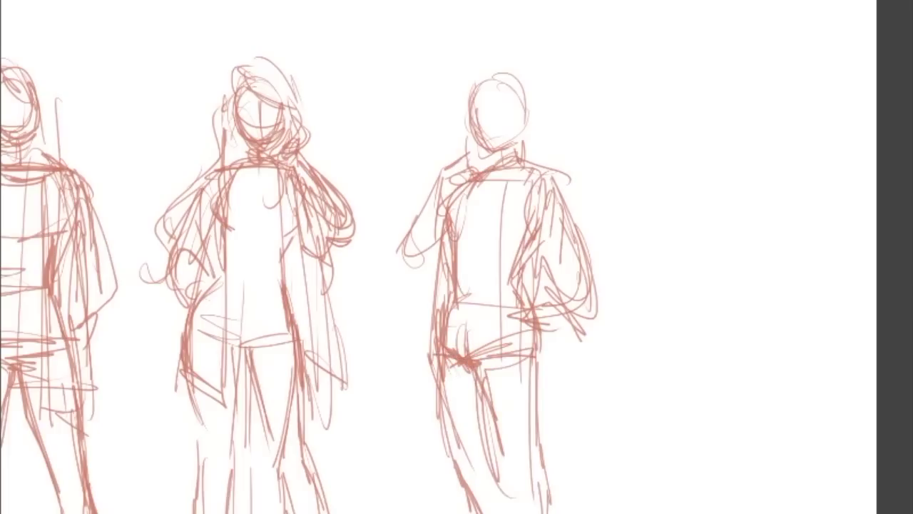
Reinforce the contours of the fourth figure's close-standing legs and knees.
drag(451, 375, 464, 467)
drag(528, 361, 540, 488)
drag(450, 373, 492, 513)
drag(445, 364, 474, 513)
drag(505, 470, 512, 500)
Sketch long coat edges down both sides of the fourth figure and flip the view to check the pose.
drag(550, 321, 542, 511)
mouse_move(557, 249)
mouse_down()
mouse_move(555, 386)
mouse_move(542, 407)
mouse_up()
drag(446, 196, 424, 410)
key(m)
key(m)
Add straight hair strands on both sides of the fourth figure's head and a cap brim above the face.
drag(499, 79, 514, 160)
drag(532, 107, 538, 171)
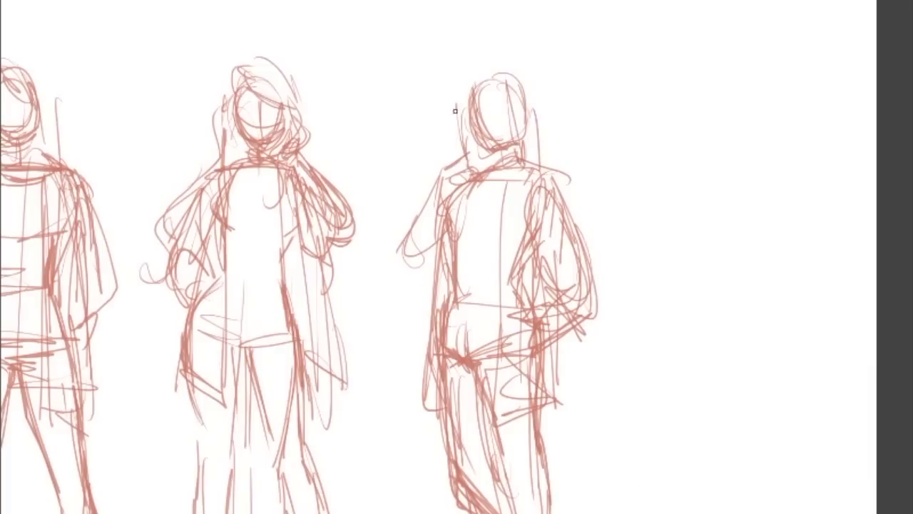
drag(457, 75, 463, 179)
drag(546, 100, 418, 318)
Erase the fourth figure's hips and legs, and redraw the torso side, sleeve and centre line.
key(e)
drag(557, 300, 392, 465)
key(e)
drag(456, 186, 438, 353)
drag(567, 207, 585, 336)
drag(507, 171, 503, 367)
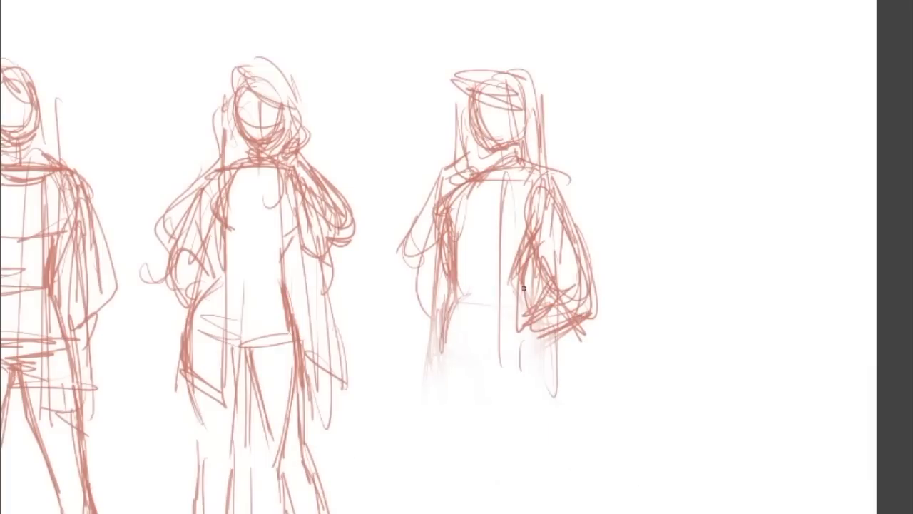
Redraw the fourth figure's crotch and legs in a wide, spread stance.
drag(535, 332, 553, 417)
drag(432, 321, 403, 510)
drag(545, 343, 556, 482)
mouse_move(453, 355)
mouse_down()
mouse_move(485, 371)
mouse_move(521, 503)
mouse_up()
drag(492, 371, 507, 431)
drag(435, 332, 411, 511)
drag(474, 404, 450, 510)
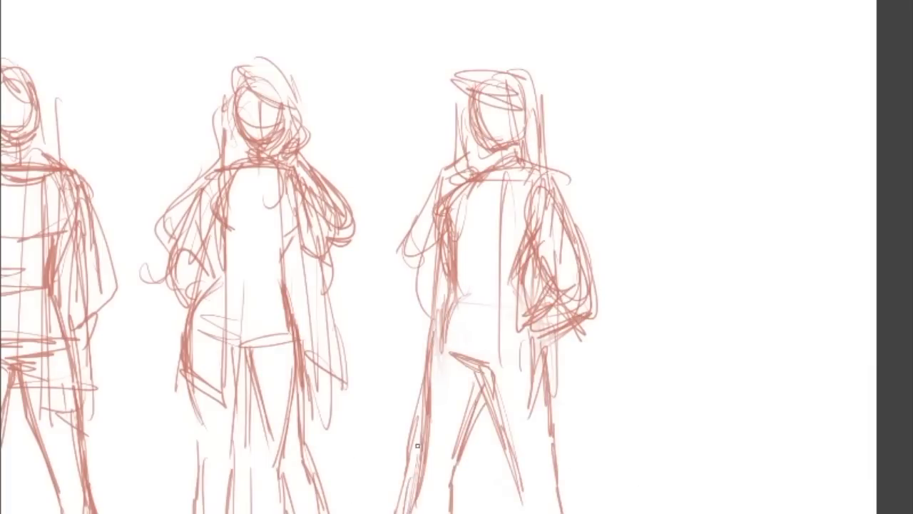
drag(418, 446, 408, 510)
Define the fourth figure's waistband and shoulder line, and darken the sleeve, torso and leg contours.
drag(437, 335, 544, 334)
drag(567, 196, 531, 346)
drag(457, 172, 564, 178)
drag(545, 249, 528, 492)
drag(531, 364, 485, 510)
drag(485, 389, 454, 510)
drag(410, 510, 451, 267)
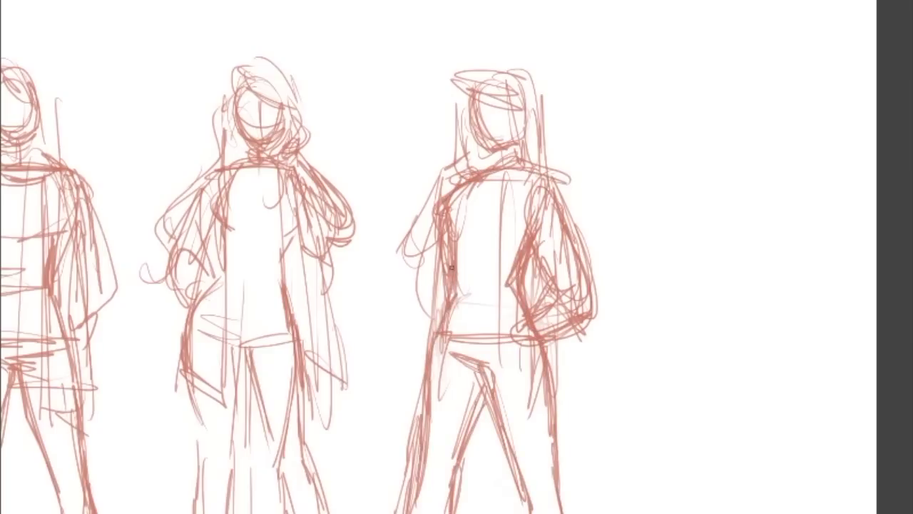
drag(457, 193, 532, 170)
drag(449, 210, 431, 364)
drag(489, 385, 456, 510)
Erase the fourth figure's slanted left leg and redraw it in a straighter position.
key(e)
drag(399, 500, 464, 414)
key(e)
drag(439, 366, 430, 485)
drag(491, 386, 472, 438)
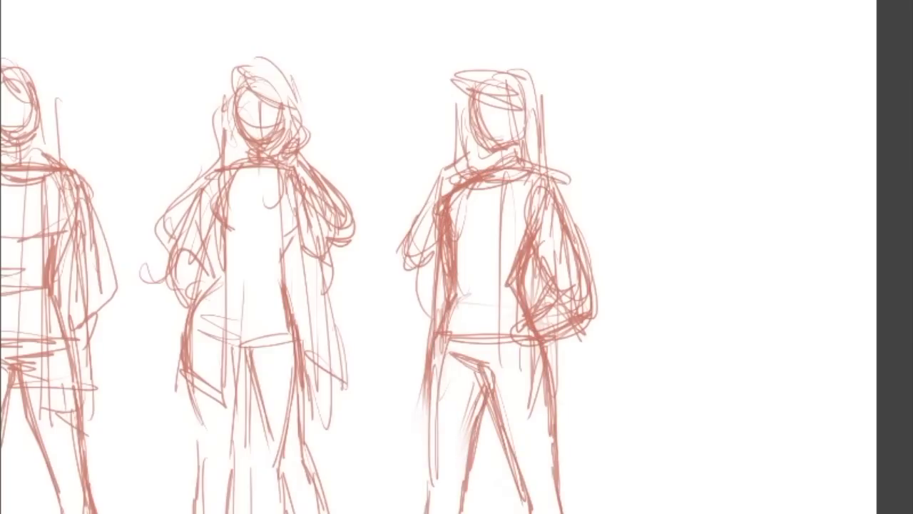
Darken the fourth figure's waistband, crotch folds and the straightened left leg.
drag(435, 330, 432, 407)
mouse_move(450, 360)
mouse_down()
mouse_move(488, 375)
mouse_move(514, 442)
mouse_up()
drag(434, 332, 535, 331)
mouse_move(486, 376)
mouse_down()
mouse_move(464, 398)
mouse_move(461, 479)
mouse_up()
drag(436, 346, 433, 472)
drag(435, 385, 427, 510)
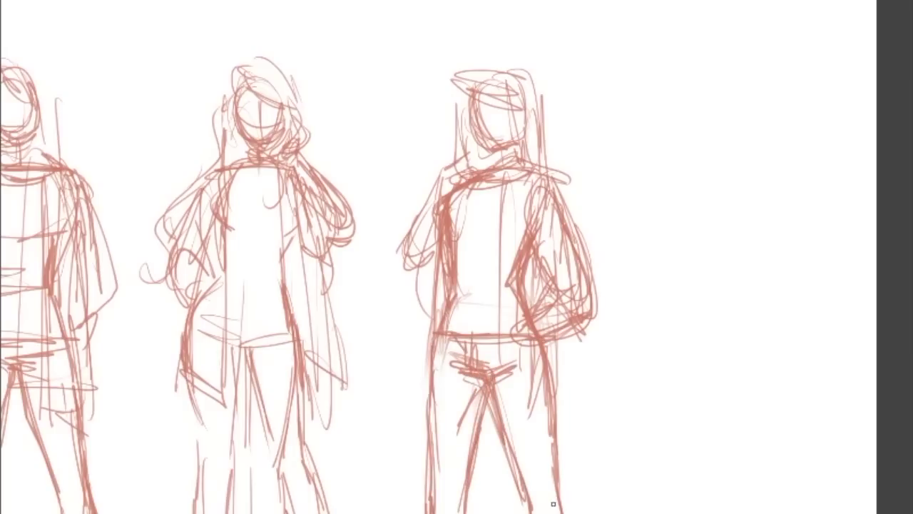
Strengthen the fourth figure's right leg and draw the hand on the hip, sleeve cuff and coat hem.
drag(555, 440, 565, 513)
drag(532, 287, 499, 382)
drag(593, 250, 534, 330)
drag(563, 196, 489, 446)
drag(439, 232, 419, 441)
Darken the fourth figure's cap and add flicked-out hair ends on both sides of the body.
drag(457, 68, 538, 104)
drag(561, 146, 591, 249)
drag(437, 278, 396, 325)
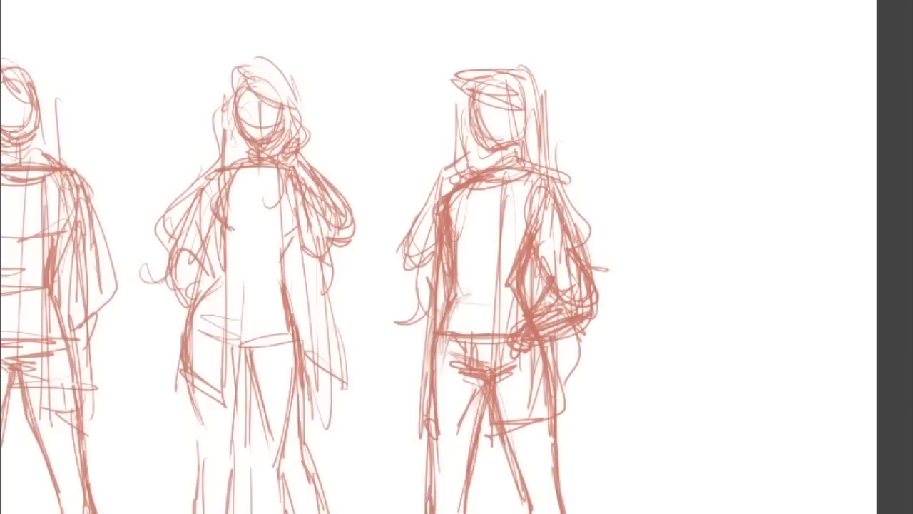
Sketch the fifth figure's round head, neck and shoulder line in the blank space beside the fourth figure.
mouse_move(526, 174)
mouse_down()
mouse_move(607, 203)
mouse_move(576, 153)
mouse_up()
drag(792, 214, 571, 214)
mouse_move(564, 65)
mouse_down()
mouse_move(580, 78)
mouse_move(571, 139)
mouse_up()
drag(532, 148, 603, 150)
Draw the fifth figure's tapered torso sides, centre line, upper-arm starts and wide hip contours.
drag(535, 166, 524, 225)
drag(531, 260, 526, 285)
drag(600, 160, 607, 231)
drag(528, 164, 517, 324)
drag(556, 61, 549, 153)
drag(592, 207, 622, 298)
drag(528, 291, 515, 357)
Add the fifth figure's waistband and the outer and inner contours of both legs.
drag(626, 320, 632, 510)
drag(528, 344, 620, 336)
drag(525, 314, 630, 310)
drag(520, 328, 518, 436)
drag(510, 342, 531, 510)
drag(584, 353, 571, 510)
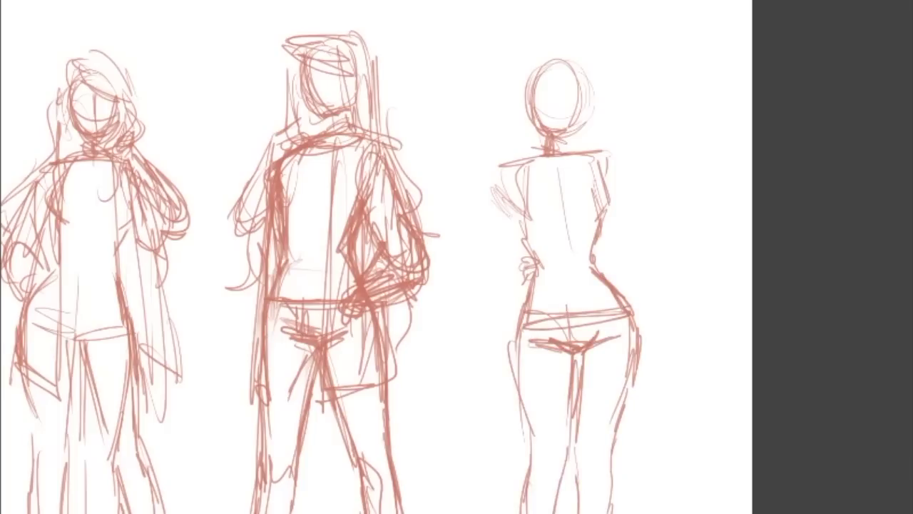
Draw the fifth figure's hanging arm with a long coat sleeve, cuff and hand, and darken the nearby hip.
drag(531, 159, 612, 156)
drag(619, 259, 646, 388)
drag(585, 165, 592, 341)
drag(607, 168, 644, 297)
drag(622, 219, 675, 370)
mouse_move(648, 362)
mouse_down()
mouse_move(670, 408)
mouse_move(681, 411)
mouse_up()
drag(651, 378, 633, 251)
drag(590, 161, 637, 321)
drag(632, 251, 665, 371)
Draw the fifth figure's other arm bent with the hand on the hip, a wide sleeve and a firmer shoulder line.
drag(530, 192, 528, 254)
drag(548, 258, 530, 272)
drag(499, 168, 465, 265)
drag(474, 278, 524, 298)
drag(500, 172, 460, 282)
drag(492, 170, 613, 164)
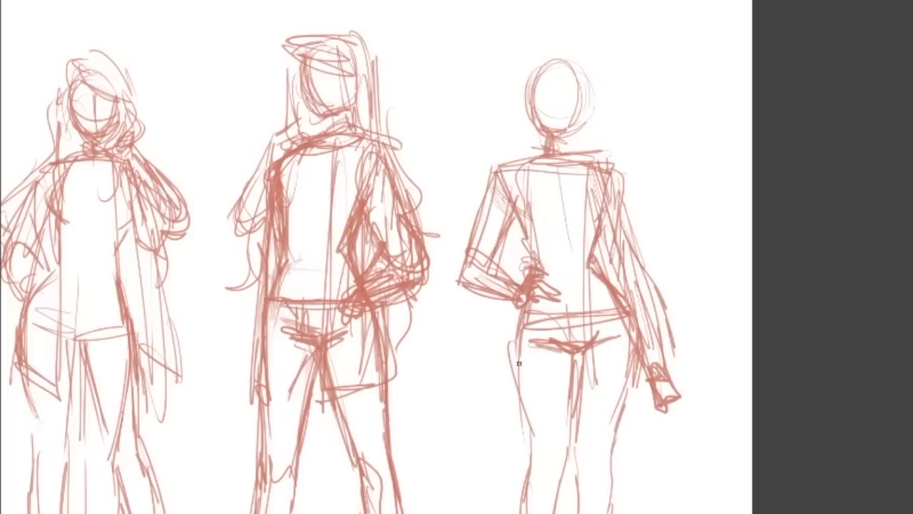
Strengthen the fifth figure's thighs, inner legs and knees along with the side of the torso.
drag(521, 306, 528, 499)
drag(570, 375, 582, 503)
drag(614, 331, 607, 510)
drag(557, 471, 555, 512)
drag(514, 167, 524, 286)
drag(527, 314, 521, 485)
Add the fifth figure's sleeve edges, neckline and chest line, plus the first hair strands around the head.
drag(528, 160, 478, 282)
drag(585, 158, 617, 229)
drag(531, 171, 592, 168)
drag(536, 234, 596, 230)
drag(531, 107, 585, 78)
drag(514, 89, 510, 153)
drag(661, 403, 632, 396)
Draw the fifth figure's hanging coat panel with its hem and sweep hair strands across the face.
drag(546, 289, 539, 416)
drag(525, 314, 503, 413)
drag(502, 414, 560, 436)
drag(603, 122, 610, 171)
drag(542, 72, 571, 100)
drag(549, 50, 564, 136)
drag(535, 86, 589, 142)
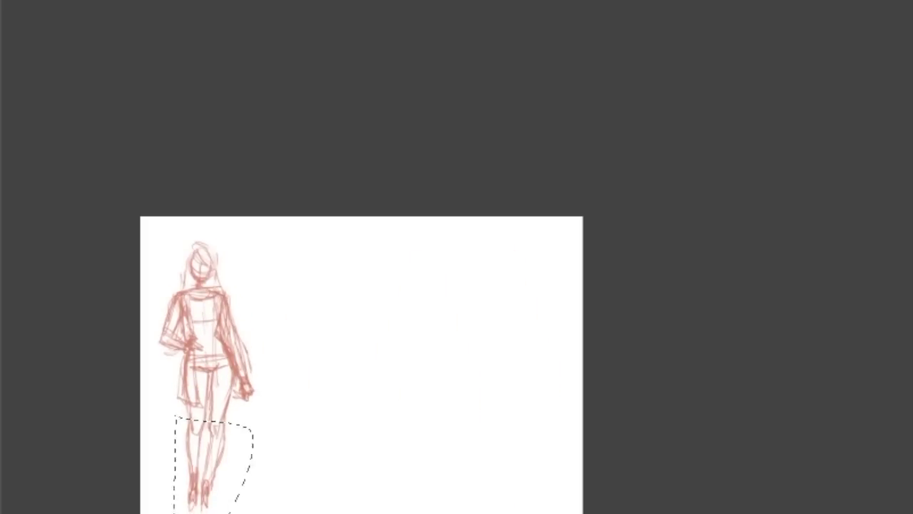
Lasso a section of the figure's body and transform it to adjust the proportions.
drag(150, 300, 257, 292)
key(ctrl+t)
key(Return)
key(ctrl+plus)
Darken the figure's coat, waistband and legs, and add long hair with curled ends below the bent elbow.
drag(257, 220, 291, 296)
drag(214, 222, 206, 292)
drag(235, 136, 261, 198)
drag(189, 299, 171, 349)
drag(285, 400, 271, 464)
drag(235, 400, 242, 510)
drag(208, 350, 289, 328)
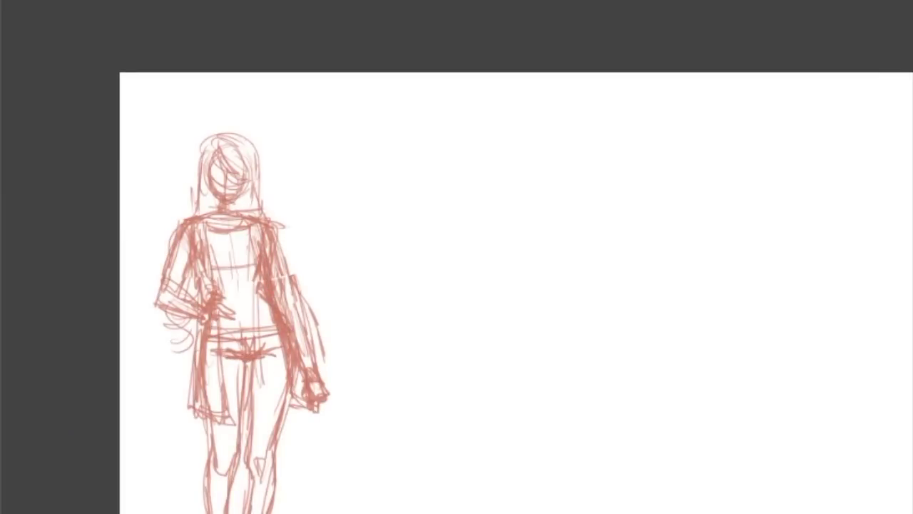
Sketch a new red pose over the blue-tinted figure, starting with the face, shoulder line and a bent arm.
mouse_move(214, 151)
mouse_down()
mouse_move(227, 198)
mouse_move(251, 180)
mouse_up()
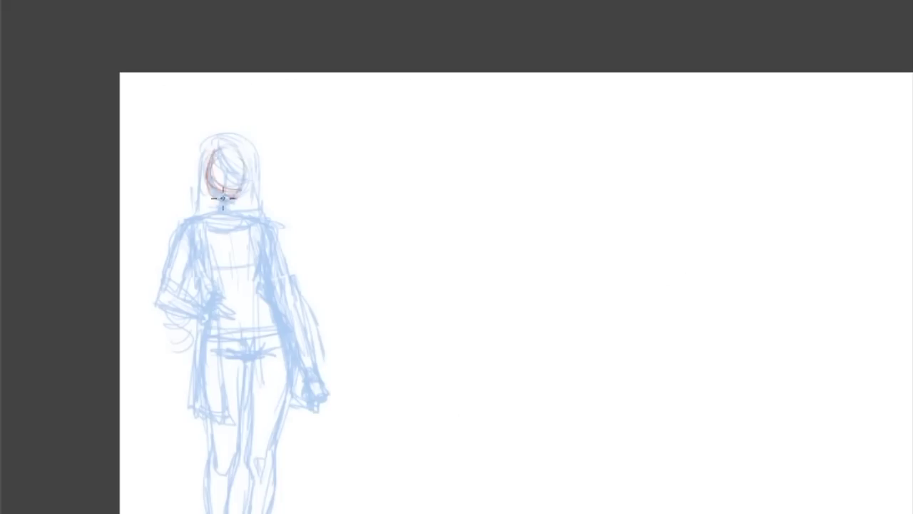
drag(190, 215, 271, 212)
drag(270, 220, 318, 276)
drag(321, 283, 268, 305)
Draw the new red pose's straight hanging arm, torso sides and hip line over the blue figure.
drag(187, 242, 175, 410)
drag(207, 239, 189, 296)
drag(265, 293, 289, 411)
mouse_move(208, 314)
mouse_down()
mouse_move(199, 347)
mouse_move(274, 364)
mouse_up()
Draw the red pose's inner and outer leg contours over the blue figure.
drag(256, 365, 251, 439)
drag(205, 360, 185, 510)
mouse_move(235, 396)
mouse_down()
mouse_move(214, 503)
mouse_move(230, 460)
mouse_up()
drag(289, 393, 280, 471)
drag(282, 446, 275, 512)
Reinforce the red pose's shoulders and coat edges, and fill in the bent forearm with dense strokes.
drag(178, 217, 253, 224)
drag(199, 253, 198, 345)
mouse_move(264, 218)
mouse_down()
mouse_move(203, 336)
mouse_move(289, 335)
mouse_up()
drag(246, 307, 312, 285)
drag(271, 225, 305, 290)
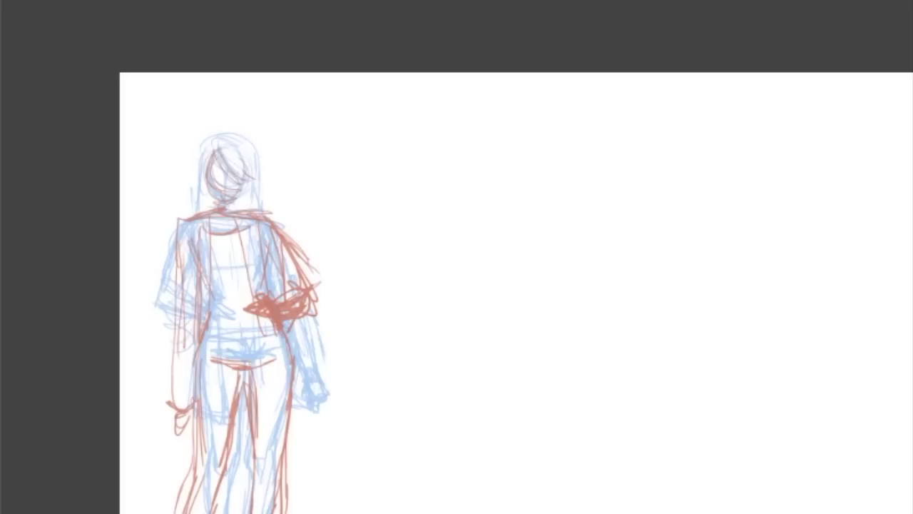
Draw the face outline with a pointed chin and the neck in black over the rough sketch.
scroll(228, 164, up, 5)
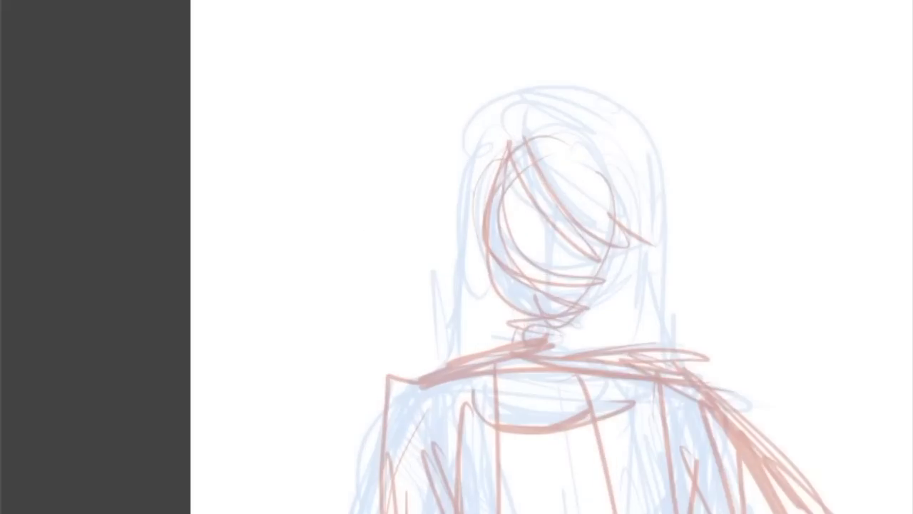
mouse_move(496, 171)
mouse_down()
mouse_move(543, 324)
mouse_move(606, 235)
mouse_up()
drag(492, 214, 538, 324)
mouse_move(607, 168)
mouse_down()
mouse_move(542, 325)
mouse_move(496, 356)
mouse_up()
drag(568, 308, 592, 351)
Draw the coat collar, shoulder slope and upper sleeve of the hanging arm in black.
drag(510, 334, 500, 438)
drag(505, 342, 410, 389)
drag(408, 392, 437, 474)
drag(514, 335, 428, 378)
drag(516, 325, 471, 449)
Ink the coat's front edges, the shirt neckline and the opposite shoulder in black.
drag(505, 392, 492, 512)
drag(569, 334, 603, 381)
drag(500, 412, 606, 401)
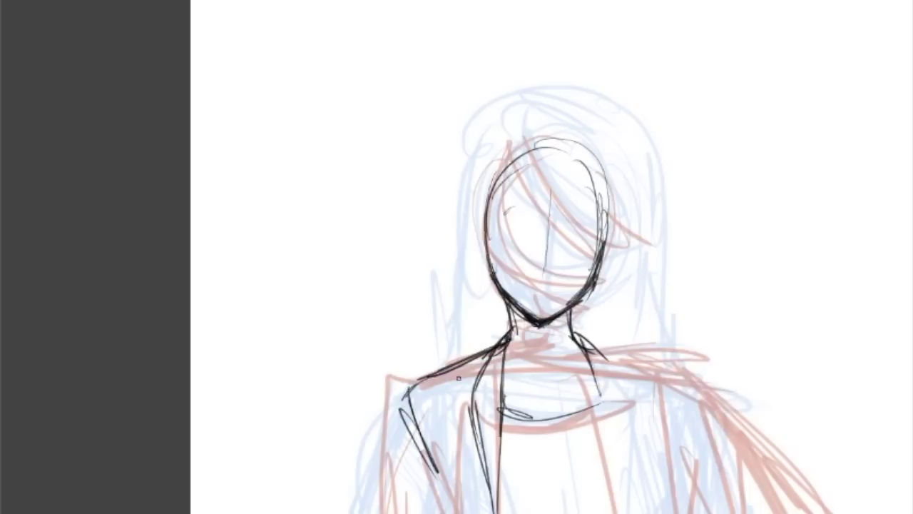
drag(592, 350, 621, 512)
drag(593, 341, 685, 368)
Add the face's centre and eye guidelines, the ears and the first strands of side hair.
drag(548, 175, 539, 321)
drag(474, 235, 617, 246)
drag(521, 153, 474, 236)
drag(474, 182, 461, 296)
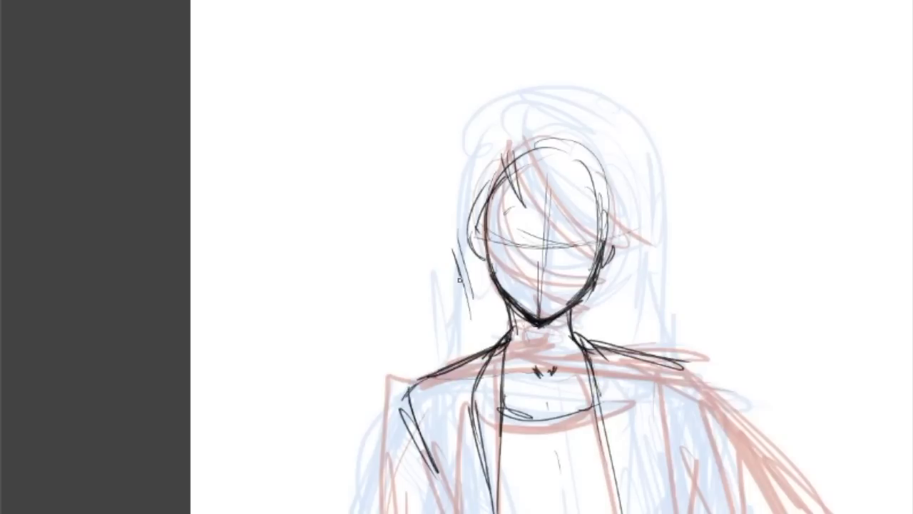
Draw the side-swept fringe, the tuft at the parting and the long side strands of hair in black.
drag(471, 250, 457, 364)
drag(499, 146, 599, 235)
drag(511, 169, 479, 119)
drag(477, 114, 547, 119)
drag(543, 133, 578, 187)
drag(476, 104, 536, 112)
drag(568, 142, 611, 201)
Draw the eyes, brows, nose and mouth, and extend the long hair down both sides of the face.
drag(505, 227, 526, 211)
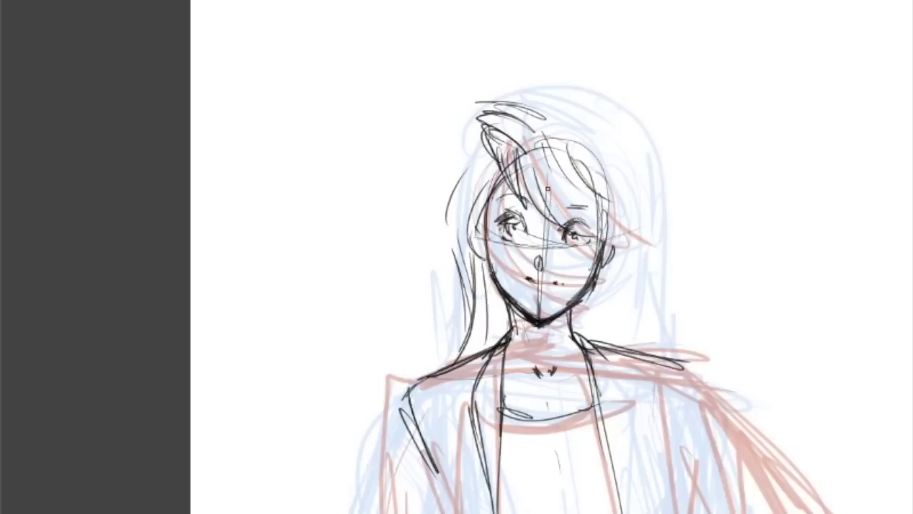
drag(607, 209, 631, 320)
drag(548, 190, 565, 228)
drag(525, 279, 545, 283)
drag(570, 297, 580, 306)
drag(493, 211, 524, 244)
drag(460, 230, 421, 374)
drag(615, 262, 638, 350)
Draw the coat's armhole line and the inner and outer edges of the hanging sleeve in black.
scroll(535, 286, down, 3)
drag(684, 195, 677, 315)
drag(463, 234, 435, 404)
drag(443, 304, 414, 513)
drag(396, 275, 393, 430)
drag(401, 255, 386, 513)
drag(461, 296, 447, 512)
Extend the hanging sleeve and the open coat front downward with long black strokes.
scroll(499, 285, down, 3)
drag(508, 81, 488, 328)
drag(508, 171, 494, 506)
drag(457, 304, 444, 512)
drag(503, 175, 448, 513)
Transform a section of the black line drawing and add fuller wavy hair over the bent-arm side.
scroll(872, 210, up, 2)
drag(682, 132, 772, 265)
scroll(713, 250, up, 2)
key(ctrl+t)
key(Return)
drag(528, 15, 671, 215)
drag(642, 136, 650, 271)
Refine the hanging sleeve with curved elbow folds and darken the coat lapel on the opposite side.
scroll(456, 257, down, 2)
scroll(456, 257, right, 3)
drag(222, 172, 171, 335)
drag(189, 371, 142, 493)
drag(428, 171, 400, 385)
drag(171, 439, 153, 492)
Darken the shirt neckline and draw the bent arm's sleeve with a rolled cuff.
drag(292, 247, 398, 238)
drag(474, 205, 555, 354)
drag(500, 436, 599, 437)
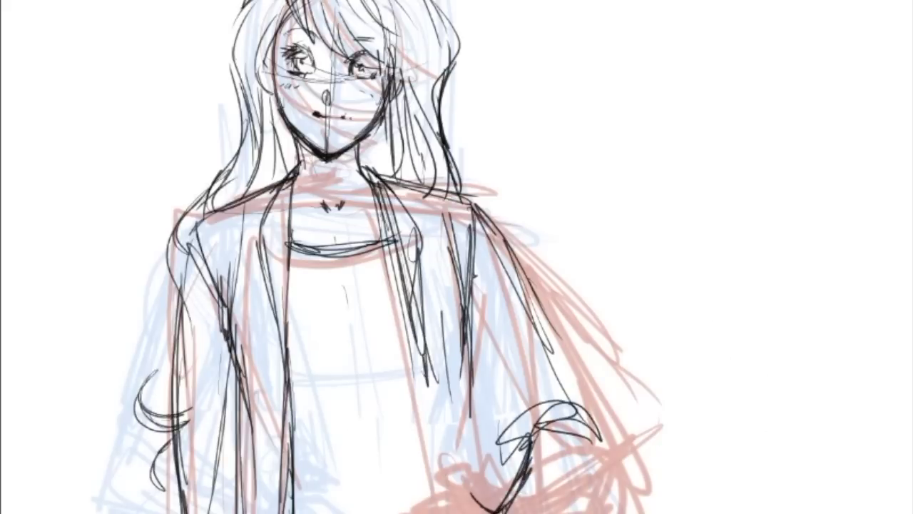
Darken the coat's inner armhole folds and both open front edges.
drag(468, 250, 472, 457)
drag(457, 285, 428, 510)
drag(272, 401, 286, 512)
scroll(456, 257, down, 3)
drag(433, 288, 401, 401)
Draw the torso's centre line, waistband, side contours and hip in black.
drag(514, 289, 511, 384)
drag(454, 333, 587, 329)
drag(528, 197, 575, 310)
drag(549, 146, 578, 319)
drag(468, 278, 546, 284)
drag(572, 290, 621, 341)
Select the inked head, torso and arms with a lasso and tilt them slightly.
drag(400, 428, 642, 214)
key(ctrl+t)
drag(713, 142, 713, 179)
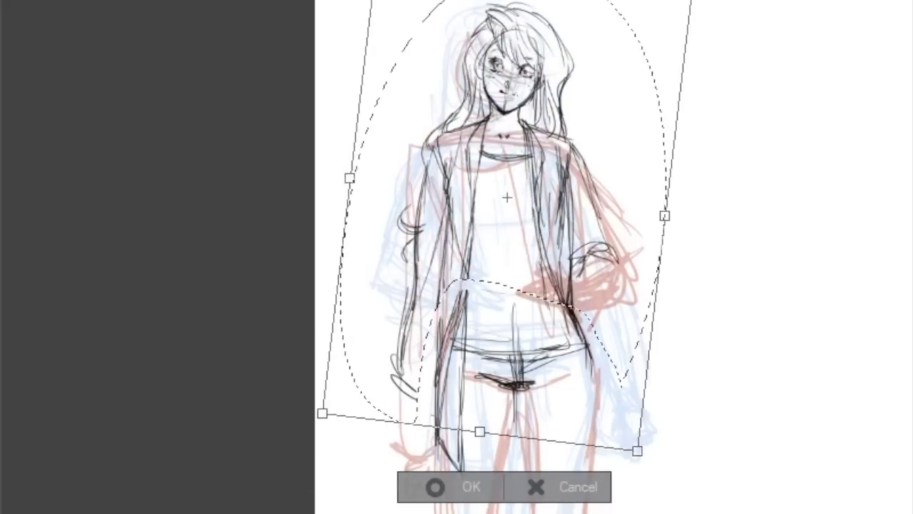
key(Return)
Draw the cuff at the hanging sleeve's end and darken the sleeve's outer edge.
drag(394, 364, 438, 425)
drag(421, 143, 407, 285)
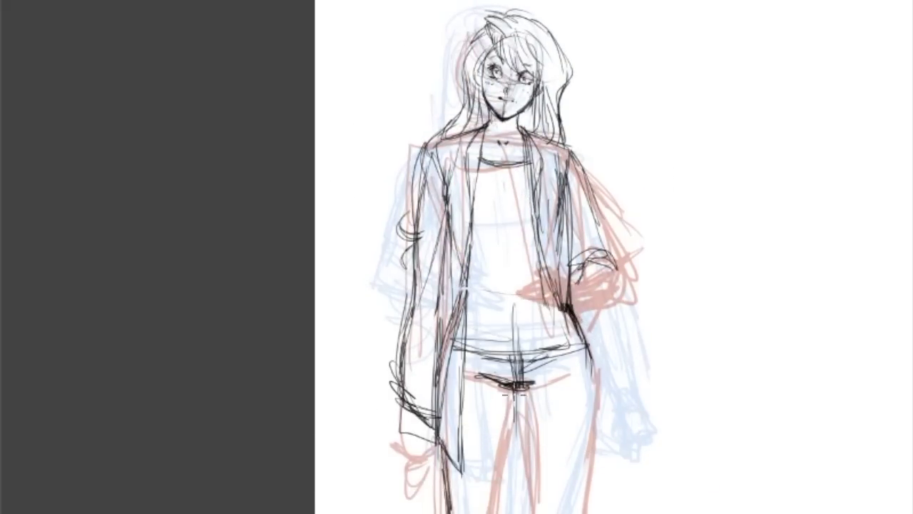
Draw the inner thigh contours and the outer hip and thigh line on the bent arm's side in black.
drag(527, 385, 494, 513)
drag(530, 385, 535, 512)
drag(563, 289, 592, 454)
drag(592, 349, 579, 512)
key(ctrl+z)
drag(567, 314, 590, 403)
drag(590, 356, 580, 512)
Strengthen both thigh outlines and extend the legs past the knees with a curve marking the knee.
drag(529, 386, 533, 513)
drag(591, 342, 575, 512)
drag(462, 343, 447, 512)
drag(515, 391, 489, 512)
scroll(499, 356, down, 3)
drag(426, 512, 451, 428)
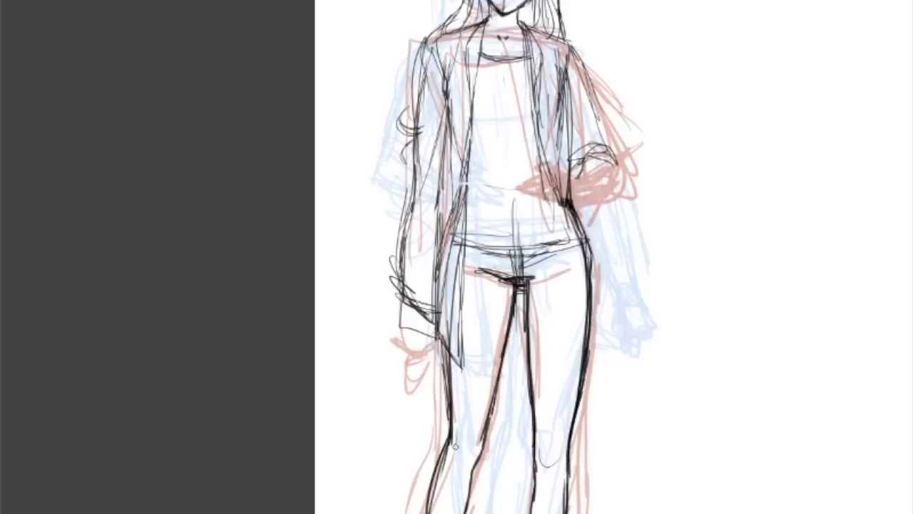
drag(563, 428, 542, 493)
Reinforce the crotch and waist lines and darken both front edges of the open coat.
drag(467, 271, 567, 275)
drag(463, 243, 549, 214)
drag(474, 43, 460, 368)
drag(564, 43, 571, 200)
Draw the bent arm's hand at the hip, the coat panel hanging behind it, and the other hand below its cuff.
drag(574, 171, 550, 221)
drag(585, 196, 556, 235)
mouse_move(567, 54)
mouse_down()
mouse_move(614, 165)
mouse_move(590, 321)
mouse_up()
drag(607, 235, 578, 360)
mouse_move(507, 340)
mouse_down()
mouse_move(534, 342)
mouse_move(457, 443)
mouse_up()
Darken the hair's outer edge and hide the red and blue rough sketches beneath the black drawing.
scroll(499, 285, up, 3)
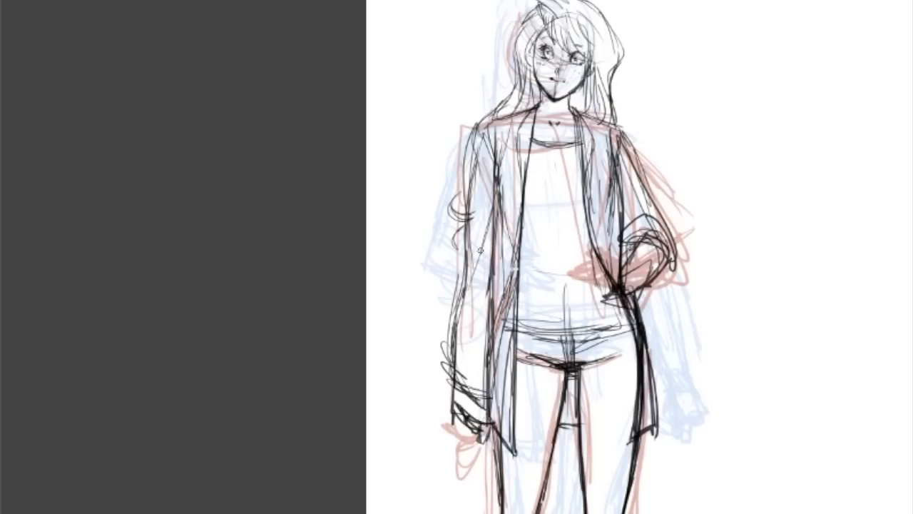
mouse_move(560, 4)
mouse_down()
mouse_move(517, 43)
mouse_move(624, 139)
mouse_up()
scroll(514, 285, down, 3)
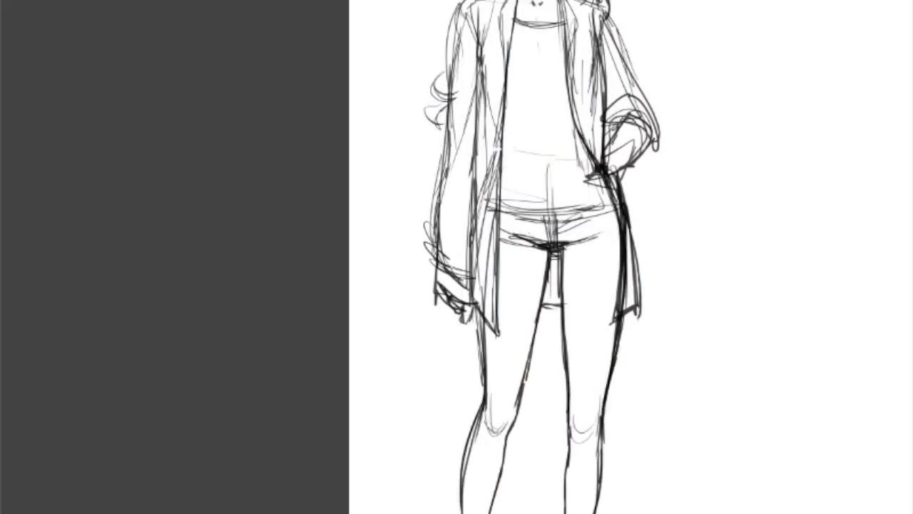
scroll(706, 74, down, 2)
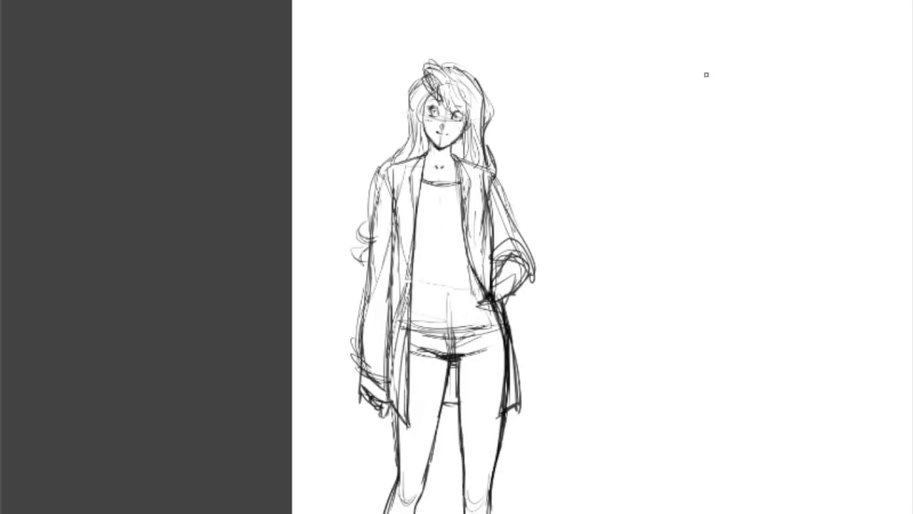
Select the head and hair with a lasso, transform them slightly and drop the selection.
drag(506, 173, 499, 175)
key(ctrl+t)
drag(531, 50, 543, 79)
key(Return)
key(ctrl+d)
Darken the shoulders, both sleeves' outer edges, the coat's inner armhole line and the outer leg contour.
drag(385, 164, 372, 228)
drag(496, 170, 527, 249)
mouse_move(471, 161)
mouse_down()
mouse_move(492, 232)
mouse_move(522, 242)
mouse_up()
drag(391, 166, 401, 204)
drag(505, 242, 530, 310)
drag(396, 180, 391, 407)
drag(385, 321, 364, 417)
drag(477, 189, 493, 513)
Erase stray lines around the waist and crotch, and redraw the waistband, fly and shorts hem.
key(e)
drag(443, 300, 457, 392)
drag(399, 299, 500, 414)
key(b)
drag(401, 331, 511, 326)
drag(454, 335, 455, 356)
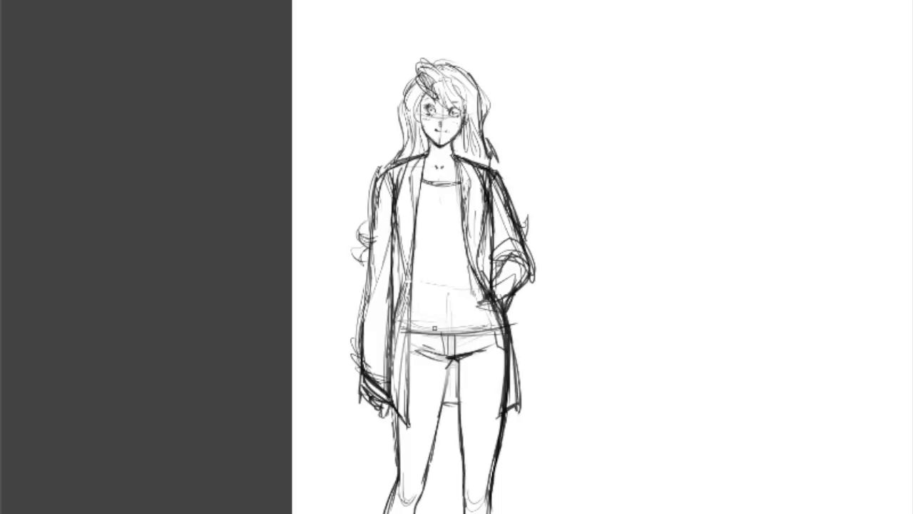
drag(393, 404, 501, 397)
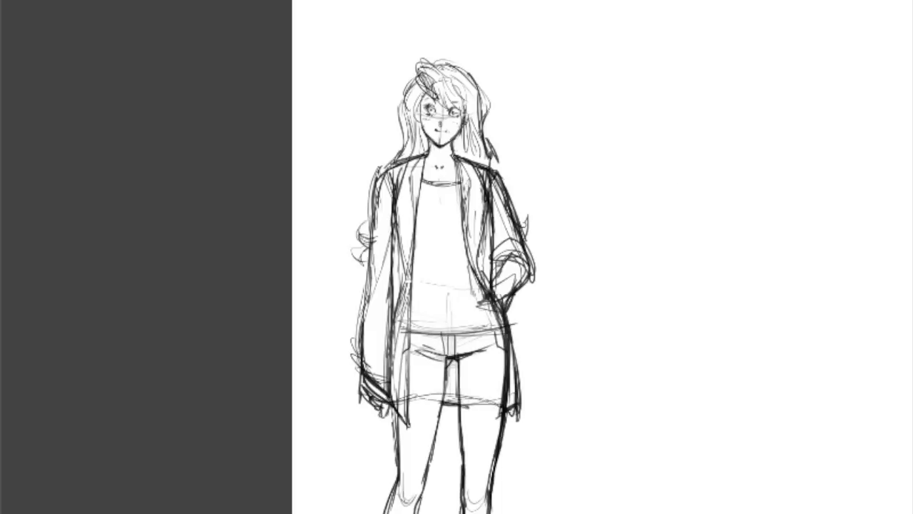
Mirror the canvas to check the figure, correct the shoulder and crotch lines, and flip it back.
key(m)
drag(460, 89, 510, 65)
drag(442, 158, 421, 242)
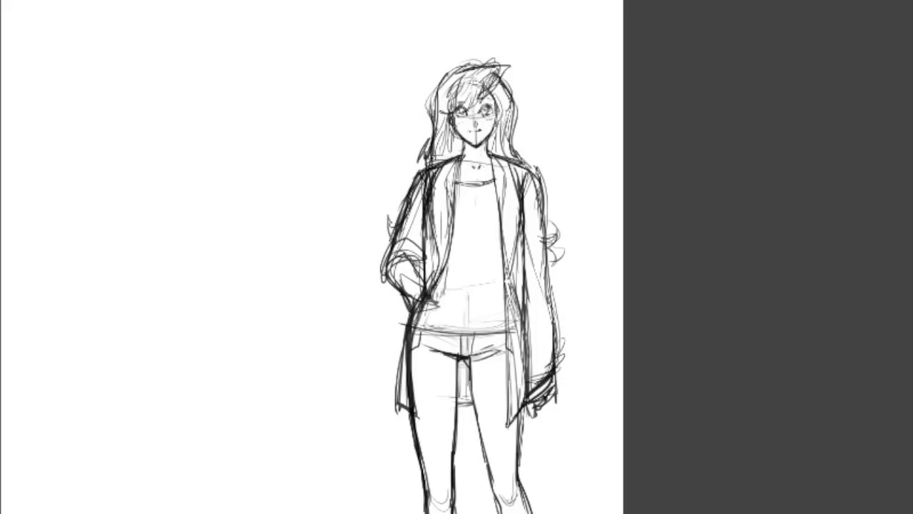
drag(414, 167, 521, 157)
drag(525, 163, 537, 192)
drag(437, 233, 411, 366)
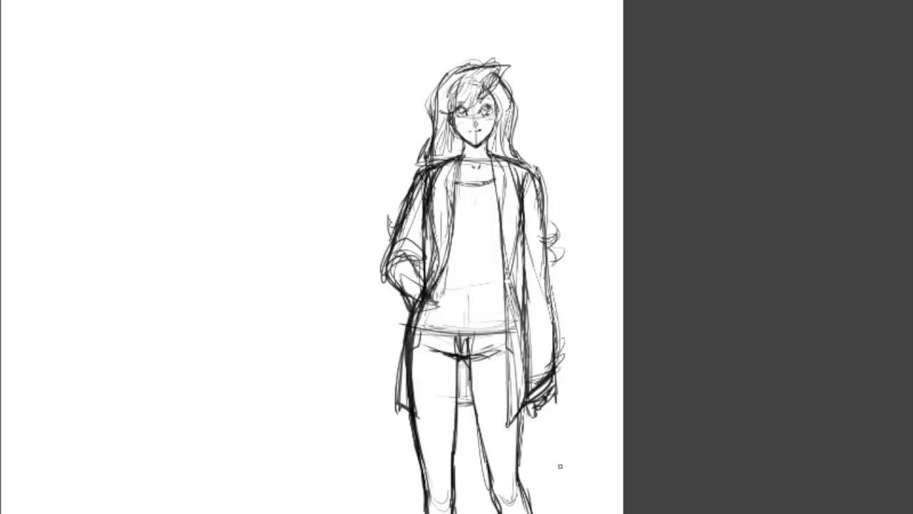
key(m)
Recolour the sketch blue and add shirt folds, a sharper bent elbow and hair curls beside the sleeves.
drag(413, 210, 404, 428)
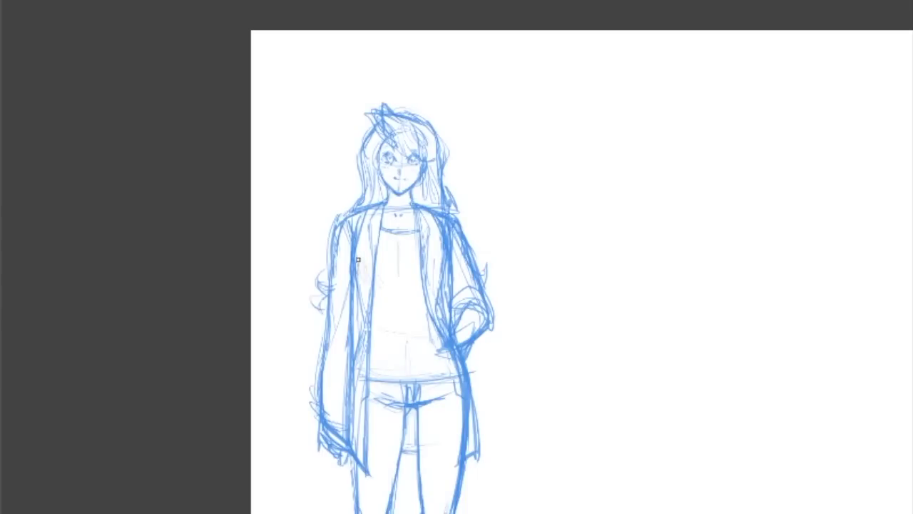
drag(477, 319, 494, 324)
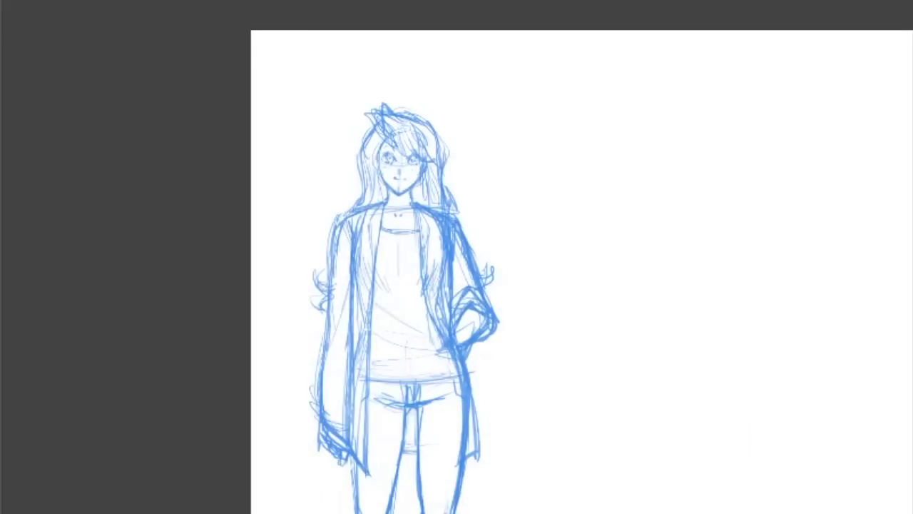
Rotate the canvas and ink the first fringe strands in black over the faded blue sketch.
scroll(399, 164, up, 5)
drag(327, 165, 350, 239)
key(End)
key(End)
key(End)
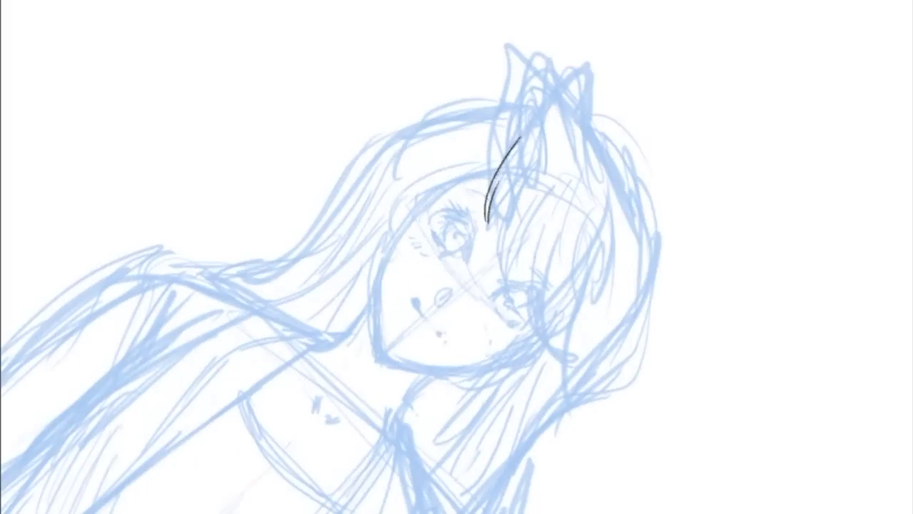
drag(503, 167, 490, 212)
key(Delete)
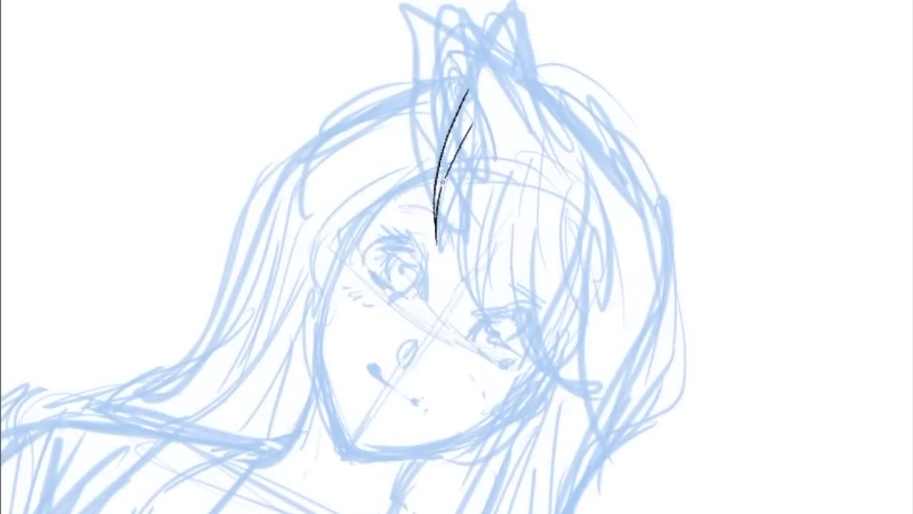
drag(526, 118, 495, 217)
drag(492, 248, 491, 332)
drag(475, 168, 462, 236)
drag(550, 242, 492, 352)
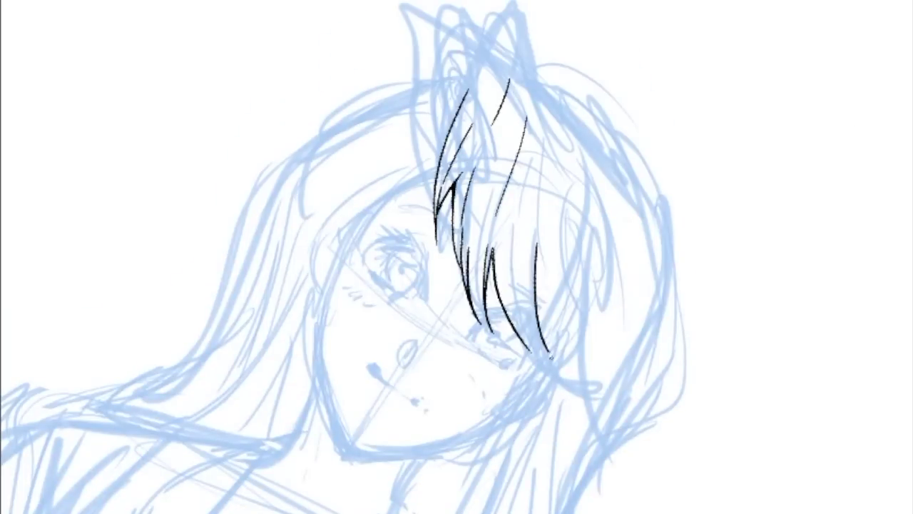
Ink the remaining fringe strands sweeping across the forehead and over the far eye.
drag(579, 151, 587, 237)
drag(536, 277, 595, 386)
drag(548, 107, 541, 200)
drag(581, 275, 569, 354)
drag(501, 227, 484, 284)
key(End)
key(End)
key(End)
key(Delete)
key(Delete)
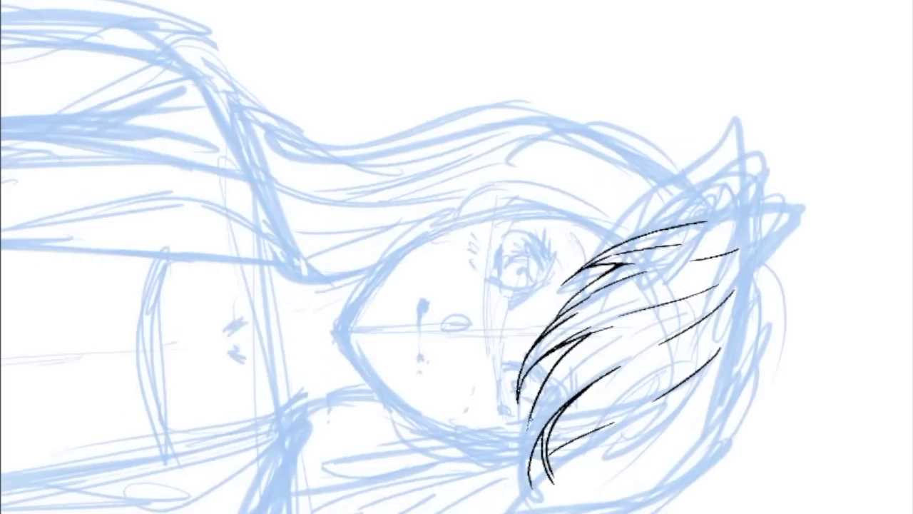
key(Delete)
key(Delete)
Ink the face-framing hair strand, both eyes, the eyebrow, the mouth corners and the jawline.
drag(332, 211, 312, 512)
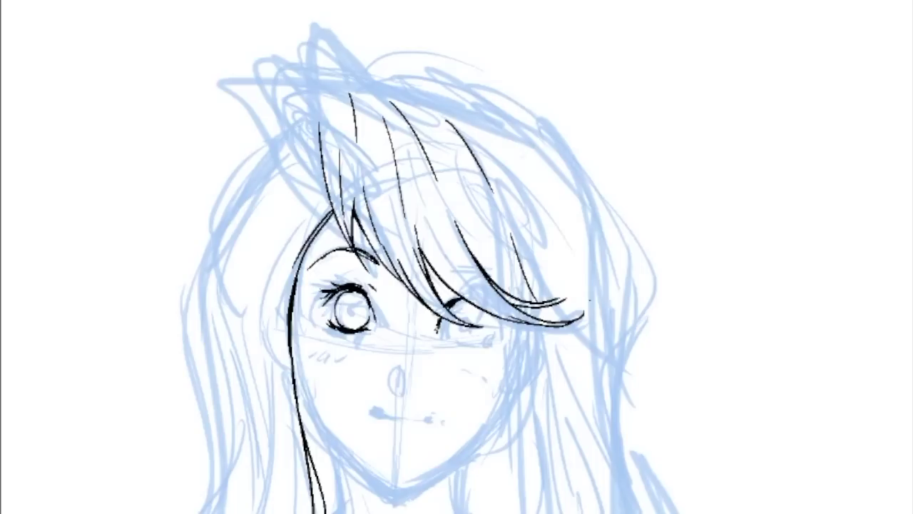
key(End)
key(End)
key(End)
key(Delete)
key(Delete)
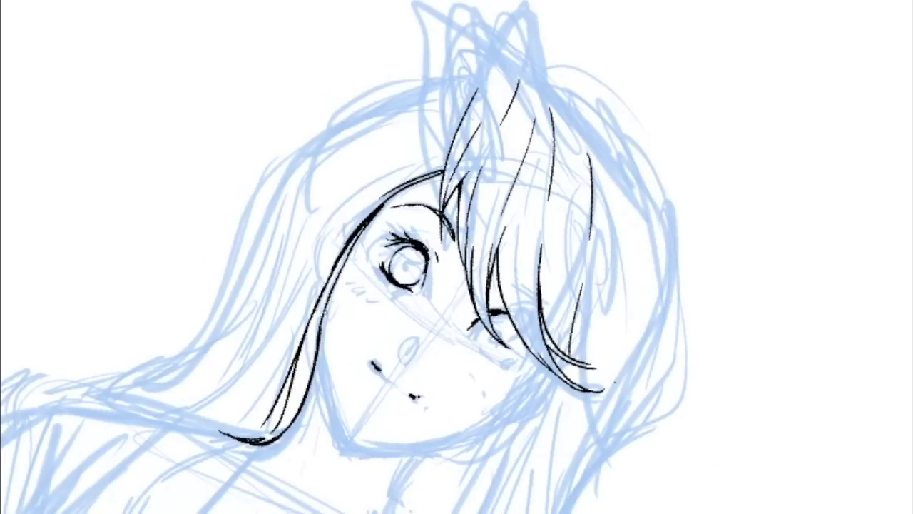
key(Delete)
key(Delete)
key(Delete)
key(End)
key(End)
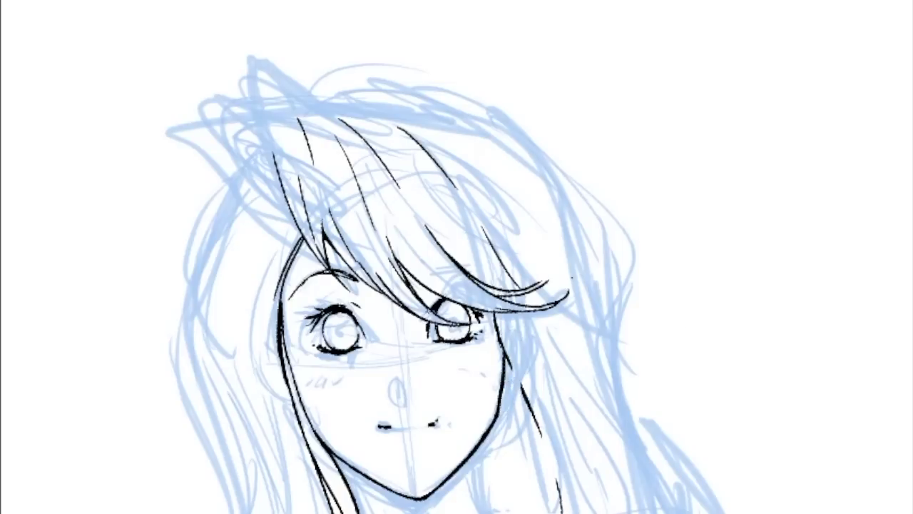
Ink the neck, the coat's collar and open front edges, and the shirt's curved neckline.
key(Page_Down)
scroll(457, 257, down, 5)
scroll(457, 257, down, 5)
drag(330, 114, 297, 428)
drag(335, 57, 281, 151)
drag(504, 291, 534, 512)
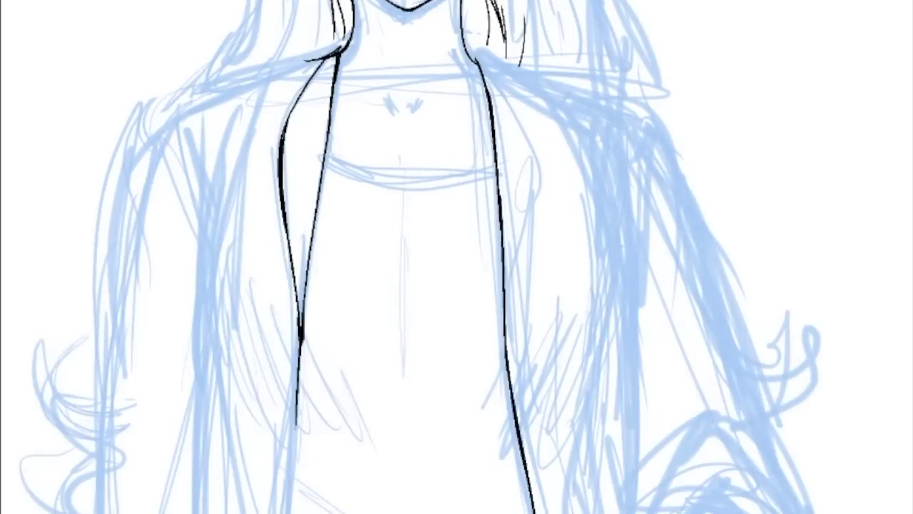
key(End)
key(Home)
Ink the outer hair contour on the hanging sleeve's side and the pointed shape on top of the head.
scroll(428, 186, up, 5)
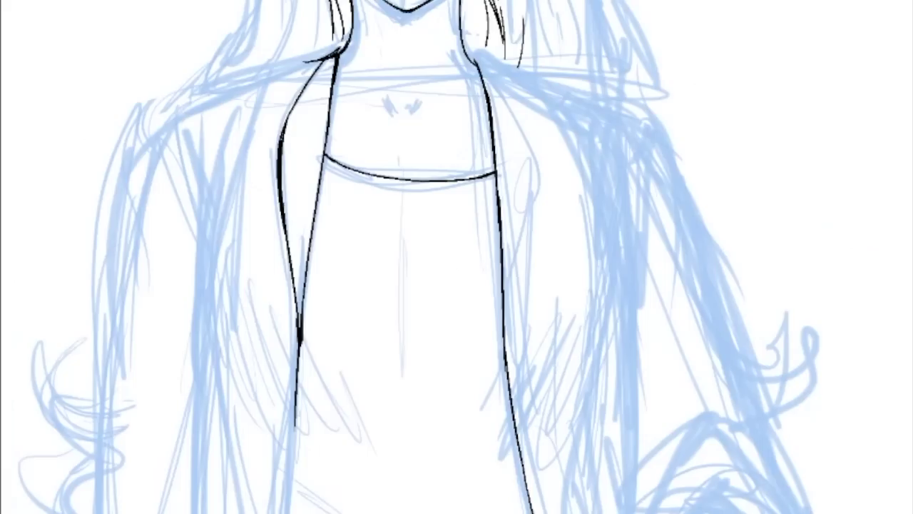
drag(227, 127, 250, 310)
drag(256, 49, 239, 128)
drag(251, 131, 275, 227)
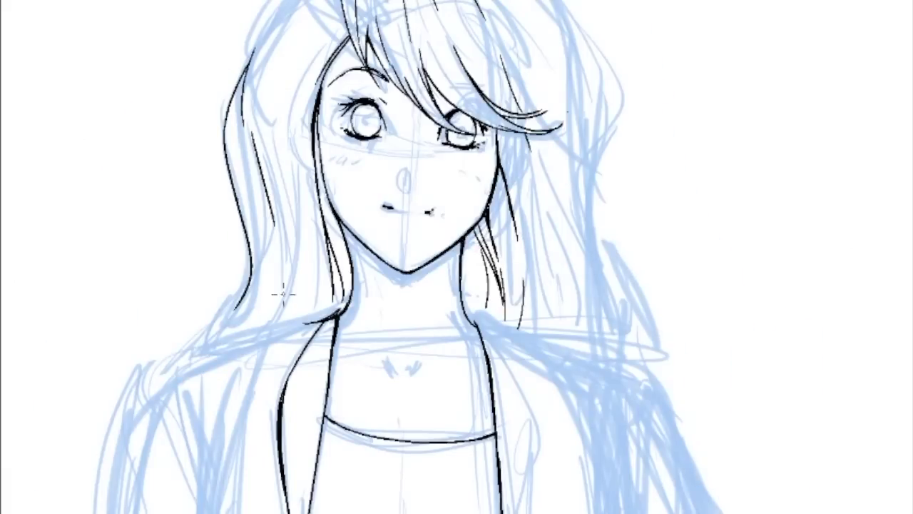
drag(292, 155, 506, 320)
key(End)
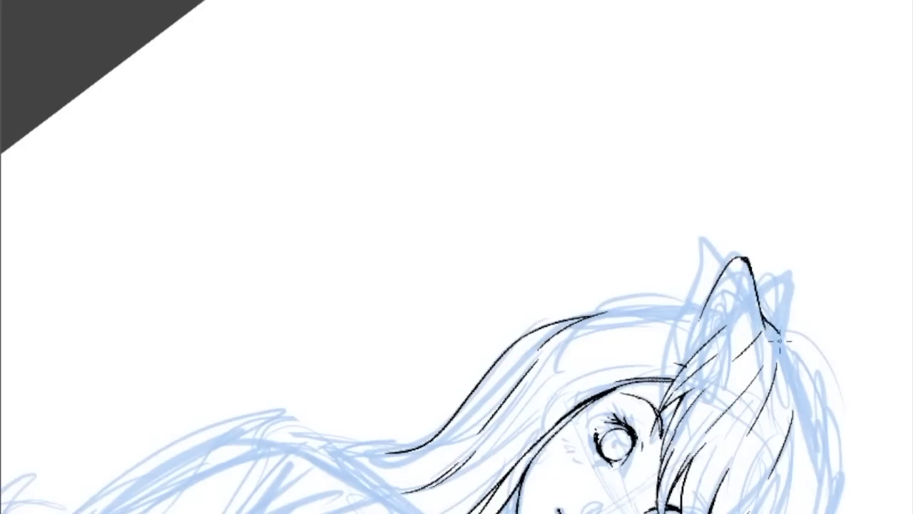
drag(780, 343, 792, 390)
key(Home)
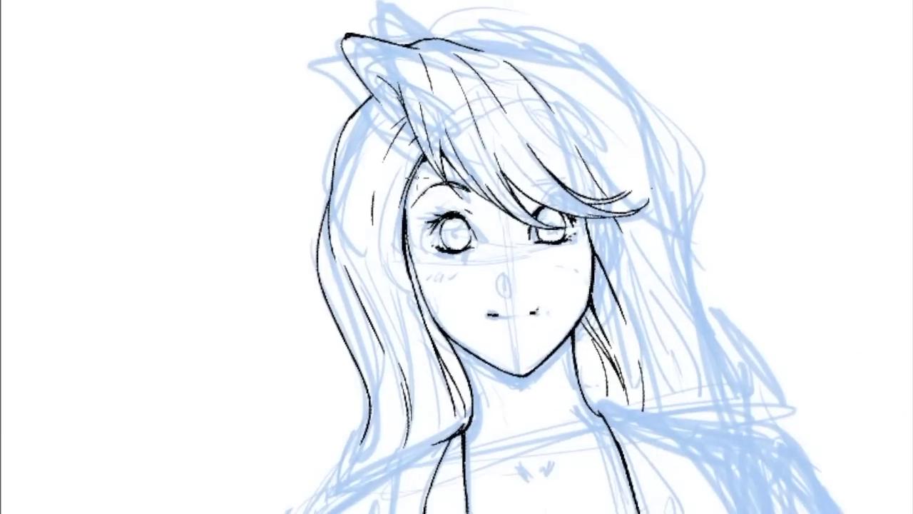
Ink inner hair strands and a long wavy lock with curled tips falling over the coat's front.
mouse_move(421, 168)
mouse_down()
mouse_move(553, 204)
mouse_move(500, 394)
mouse_up()
drag(542, 204, 464, 325)
drag(500, 214, 543, 235)
drag(499, 329, 492, 407)
drag(514, 357, 467, 474)
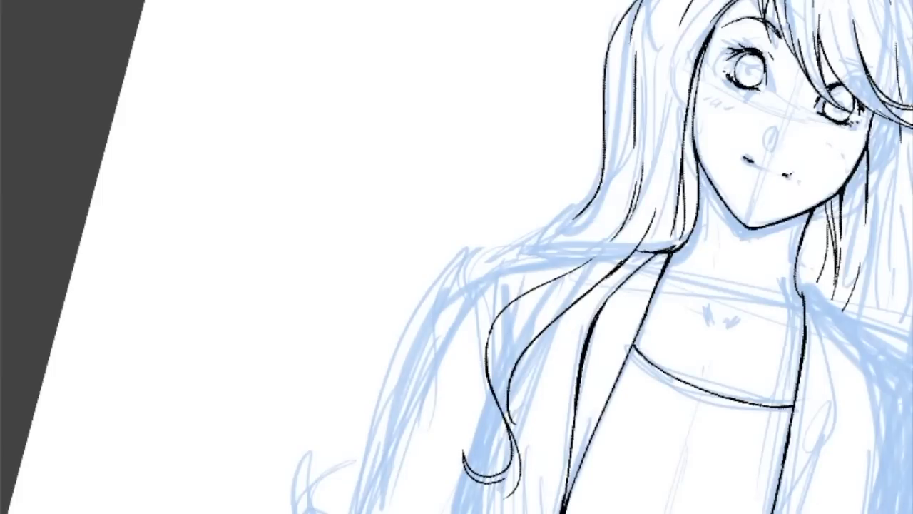
drag(503, 328, 507, 380)
drag(457, 257, 399, 300)
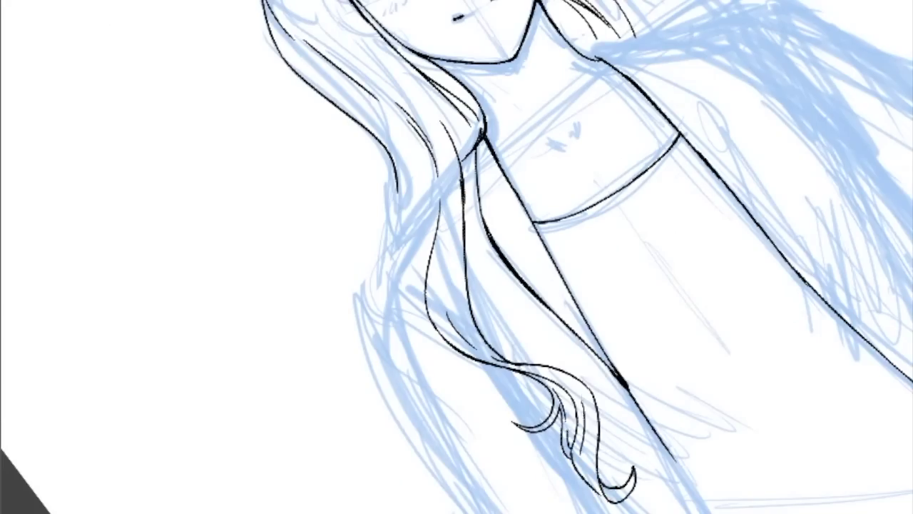
Ink the shoulder and hanging sleeve, the coat's long edges and the curls showing beside the sleeve.
drag(457, 285, 512, 257)
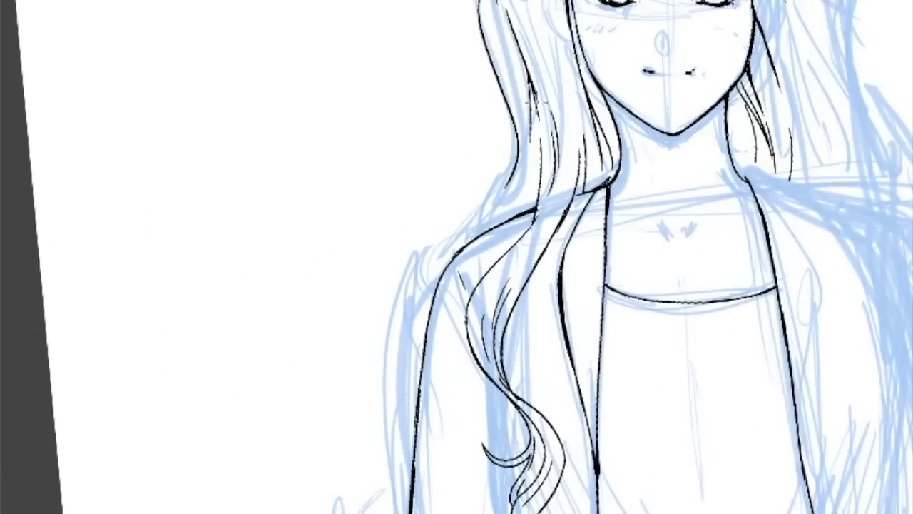
drag(451, 112, 435, 220)
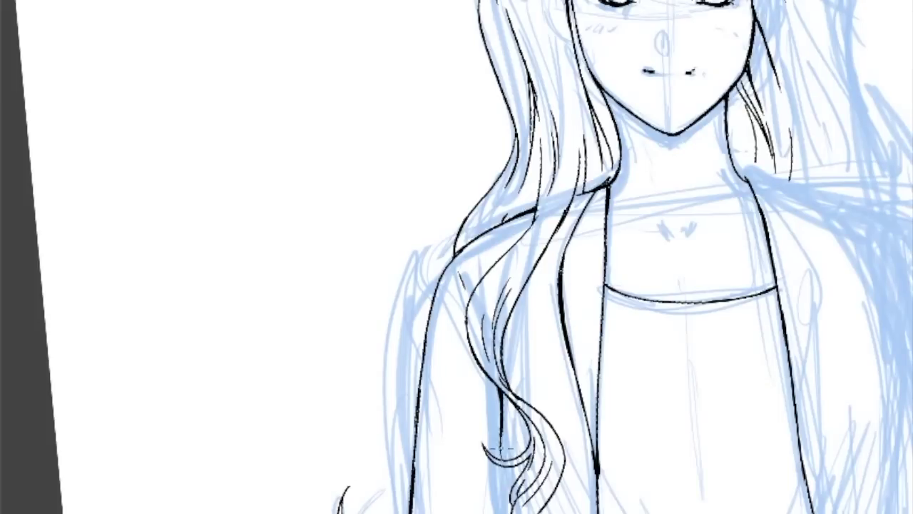
scroll(499, 449, down, 3)
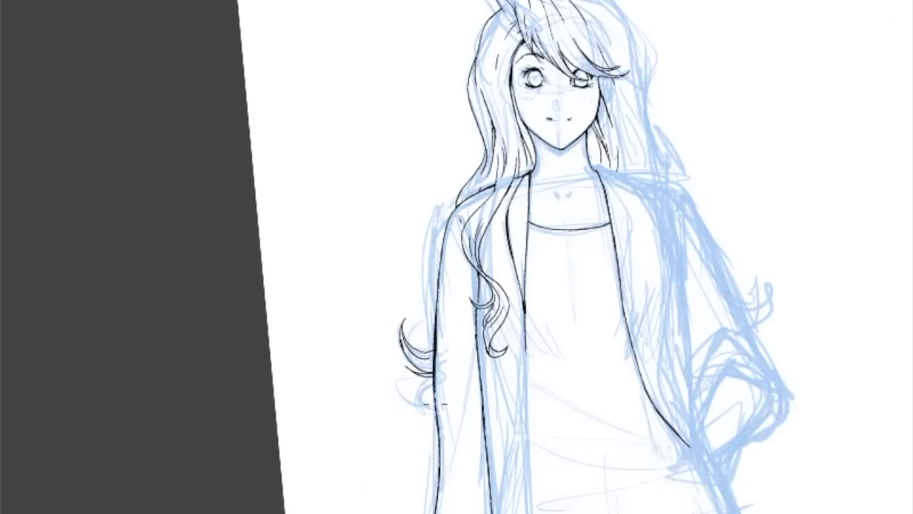
scroll(728, 269, up, 3)
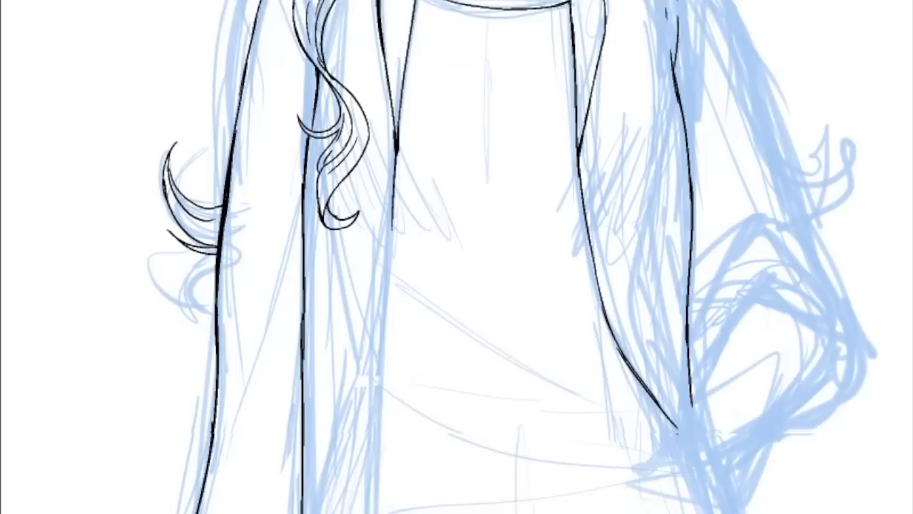
scroll(456, 257, down, 3)
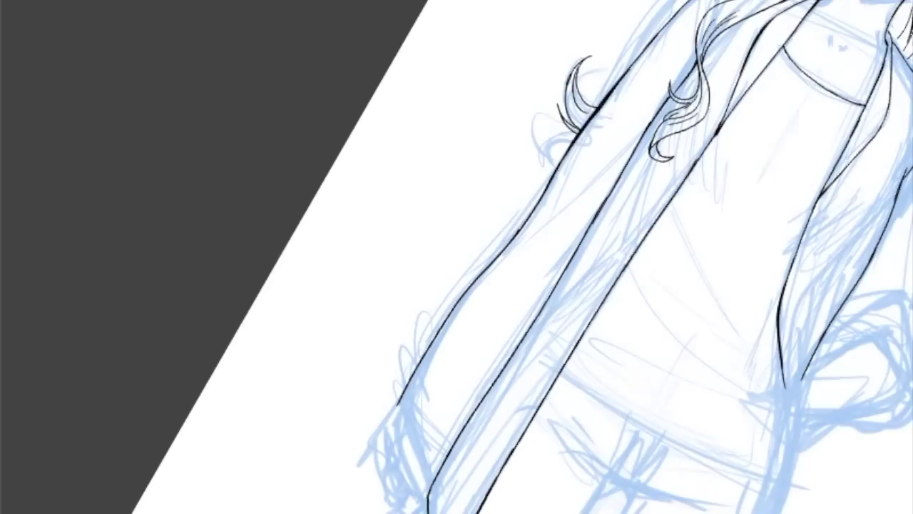
Ink the hanging sleeve's cuff and the coat's pointed lower corner, and undo the fingertip below the cuff.
scroll(411, 492, up, 3)
drag(540, 351, 530, 383)
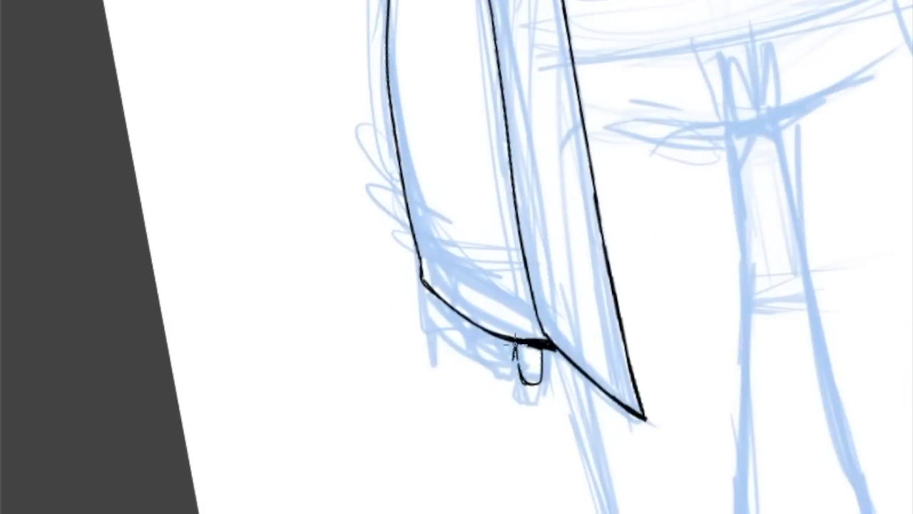
key(ctrl+z)
scroll(457, 257, down, 3)
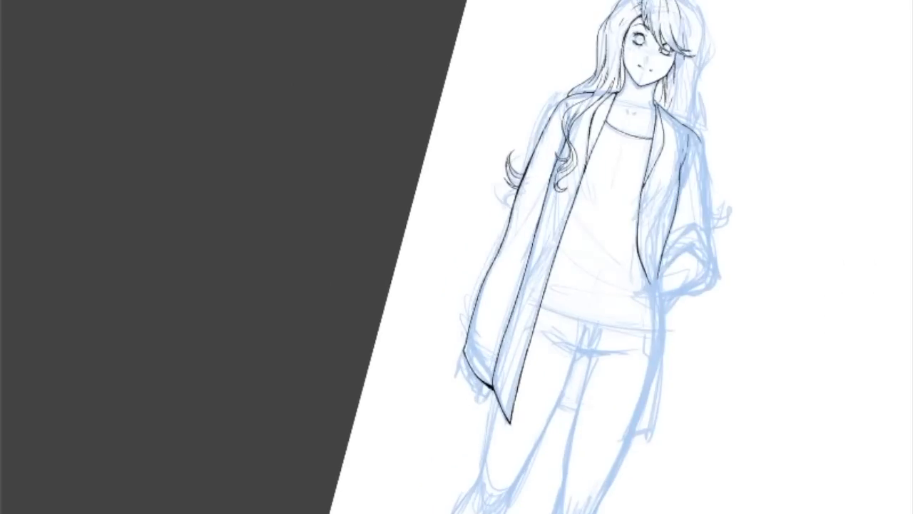
Add curls behind the hanging sleeve and ink the hair's outer contour and strands on the bent arm's side.
scroll(494, 318, up, 4)
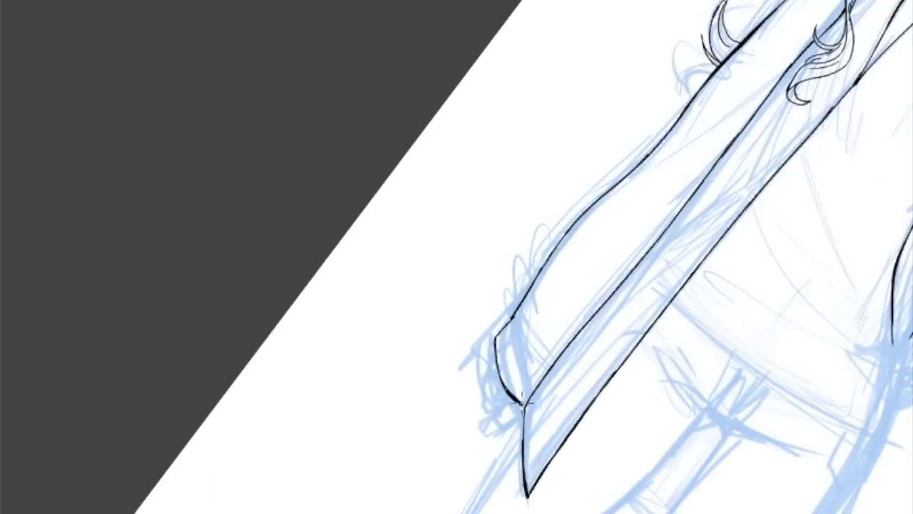
scroll(603, 113, down, 3)
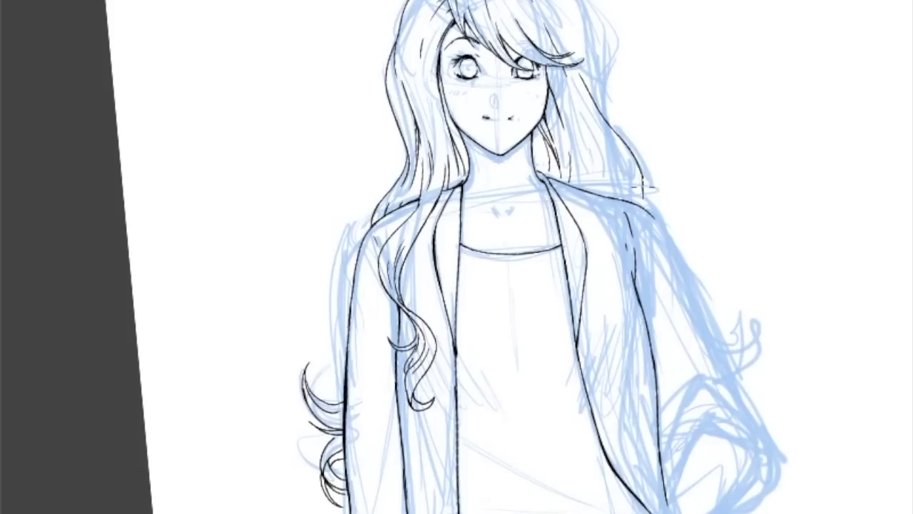
scroll(456, 257, up, 2)
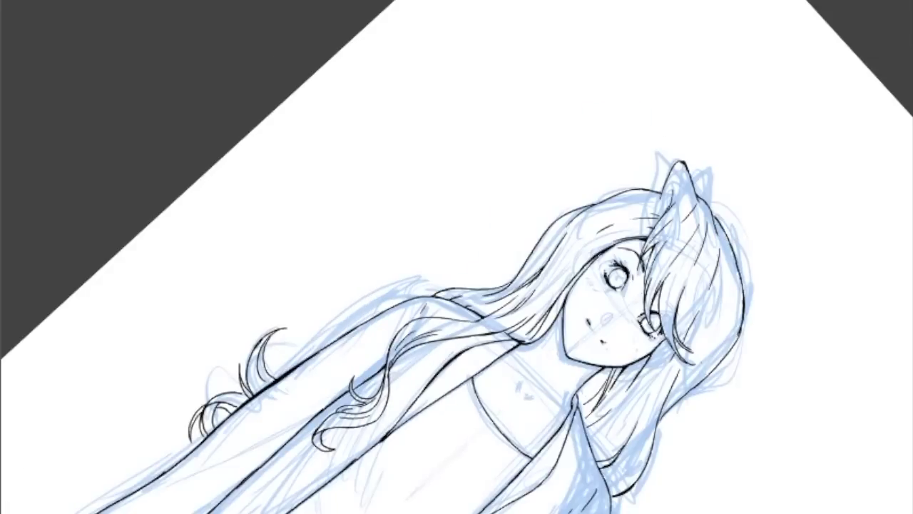
scroll(591, 173, up, 3)
scroll(457, 257, up, 2)
key(ctrl+z)
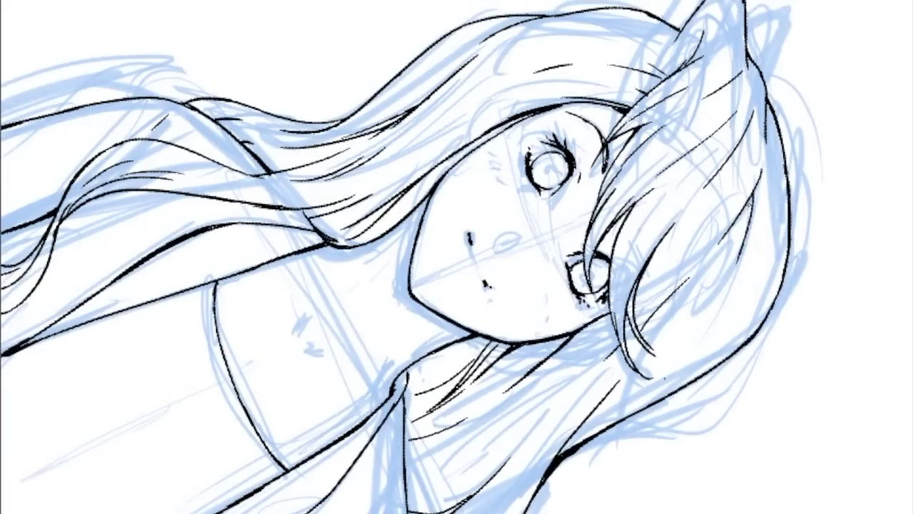
Ink the bent arm's sleeve from the shoulder to the elbow, including the fold line on its inner side.
scroll(457, 257, down, 2)
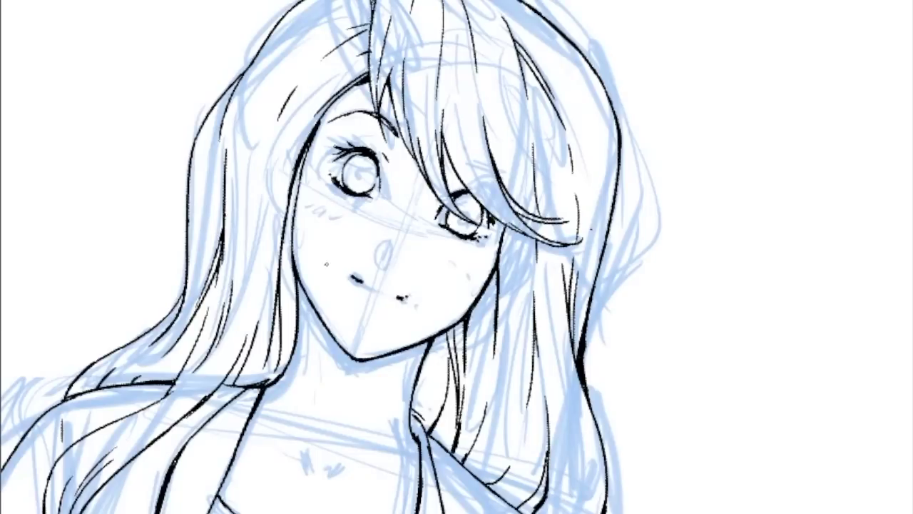
scroll(456, 257, down, 2)
scroll(457, 257, down, 5)
mouse_move(485, 132)
mouse_down()
mouse_move(442, 253)
mouse_move(574, 503)
mouse_up()
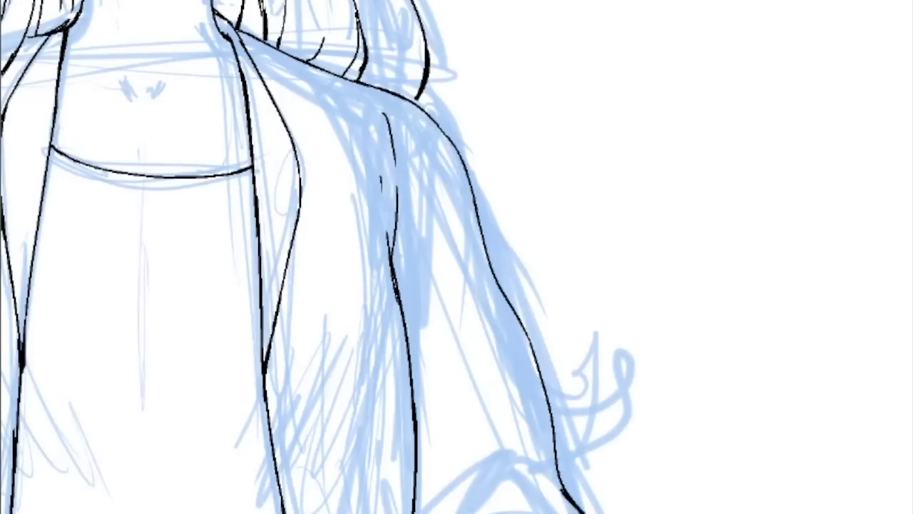
scroll(457, 257, up, 3)
drag(503, 287, 435, 385)
scroll(269, 85, down, 3)
scroll(456, 257, up, 2)
Ink the outer contour of the leg below the hanging sleeve, from the thigh past the knee and down the calf.
drag(237, 107, 250, 343)
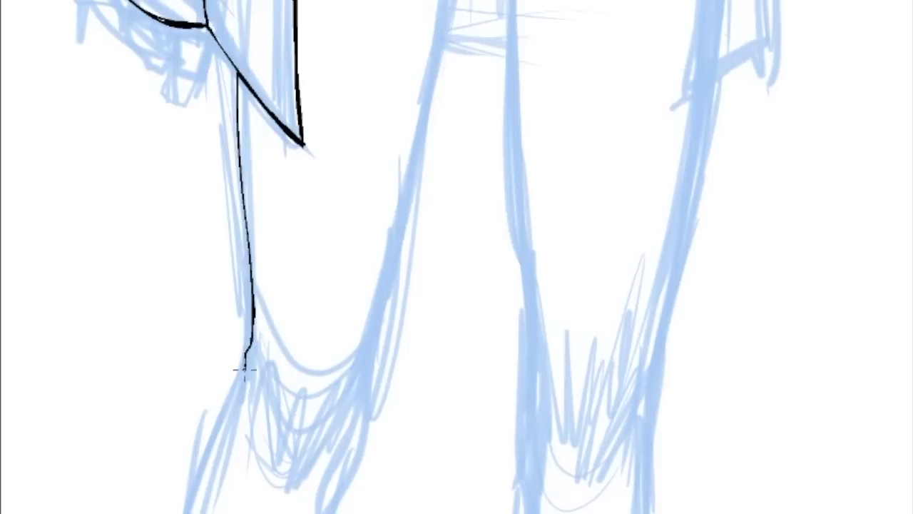
scroll(456, 257, down, 1)
scroll(456, 256, up, 2)
mouse_move(590, 47)
mouse_down()
mouse_move(560, 127)
mouse_move(528, 449)
mouse_up()
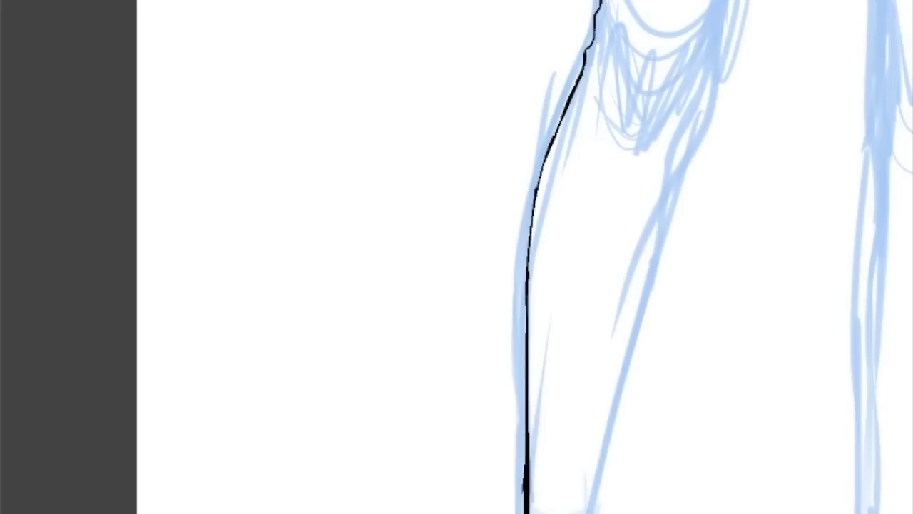
Ink the same leg's inner calf contour and the curved hem closing it above the ankle, undoing the unwanted strokes.
scroll(457, 257, down, 3)
mouse_move(811, 81)
mouse_down()
mouse_move(782, 320)
mouse_move(739, 513)
mouse_up()
scroll(456, 257, up, 3)
drag(735, 4, 600, 510)
scroll(609, 341, down, 3)
key(ctrl+z)
key(ctrl+z)
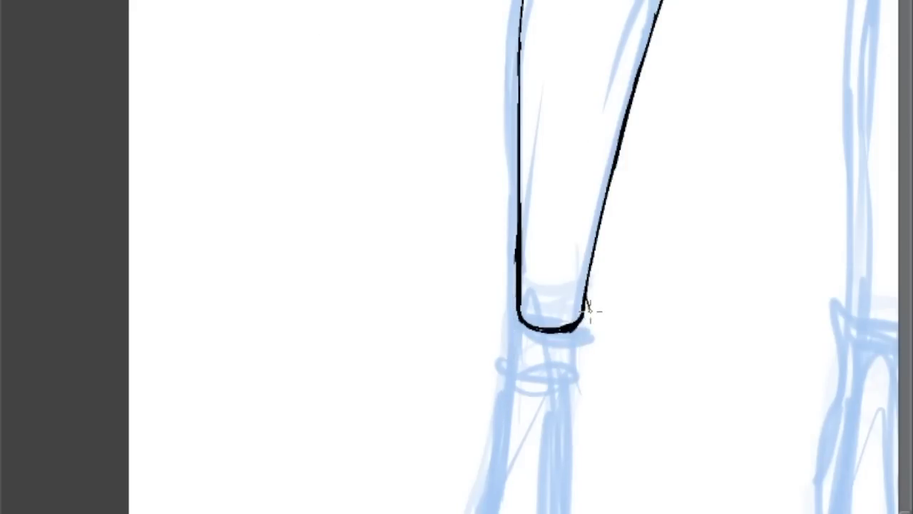
Ink both sides of the ankle and foot below the curved hem.
drag(511, 312, 498, 456)
scroll(498, 457, down, 3)
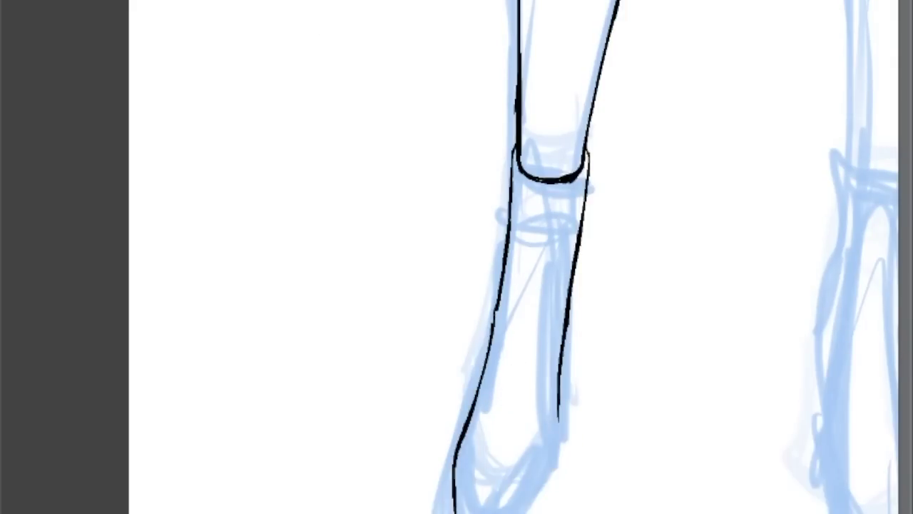
scroll(557, 391, down, 3)
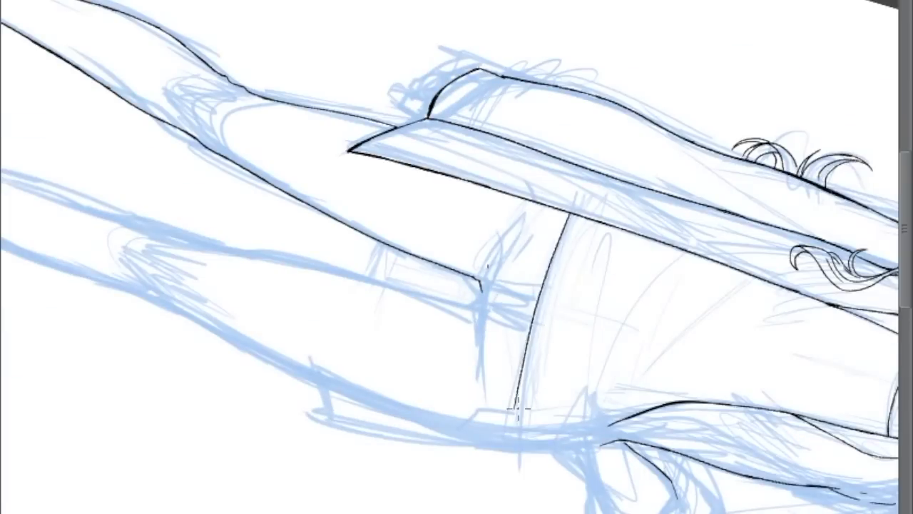
Undo the top's hem stroke and redraw it across the waist, adding the hip and crotch lines beneath it.
key(ctrl+z)
drag(569, 214, 544, 284)
drag(562, 230, 532, 357)
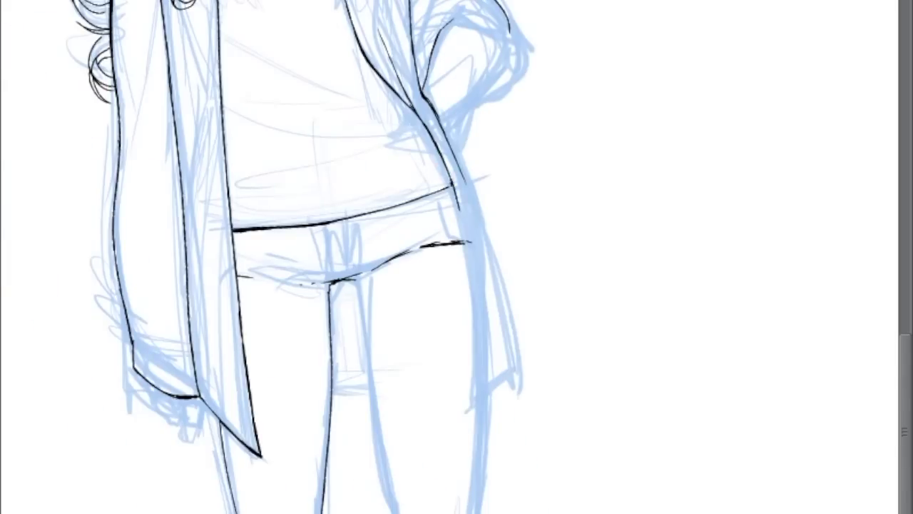
Ink the inner and outer contours of the leg on the bent arm's side, from the thigh down past the knee.
drag(473, 259, 477, 435)
drag(351, 284, 398, 510)
scroll(405, 238, down, 5)
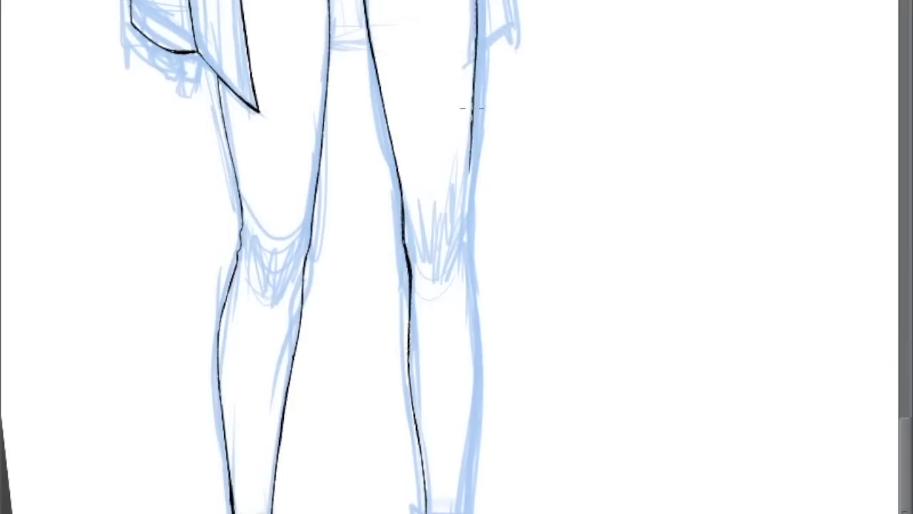
Ink the garment's fly and side pocket at the hips, plus the short hem line between the thighs.
scroll(475, 439, up, 5)
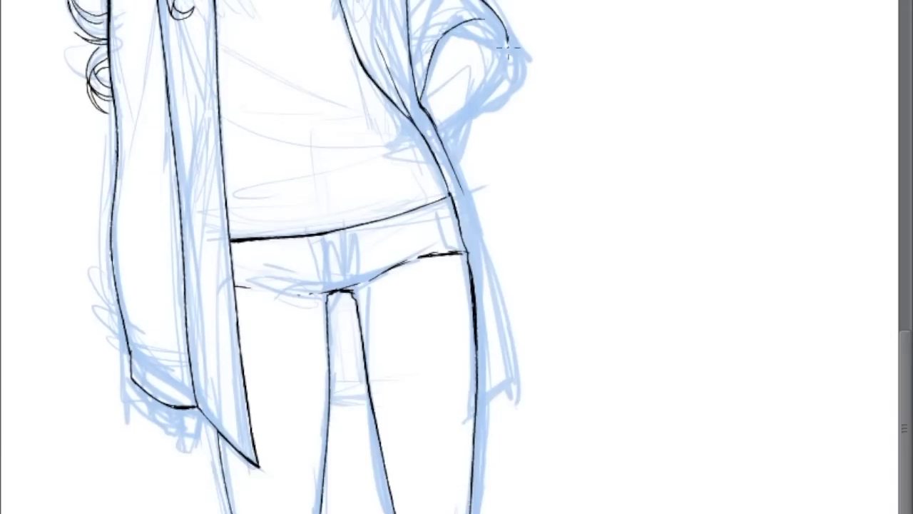
drag(425, 74, 593, 249)
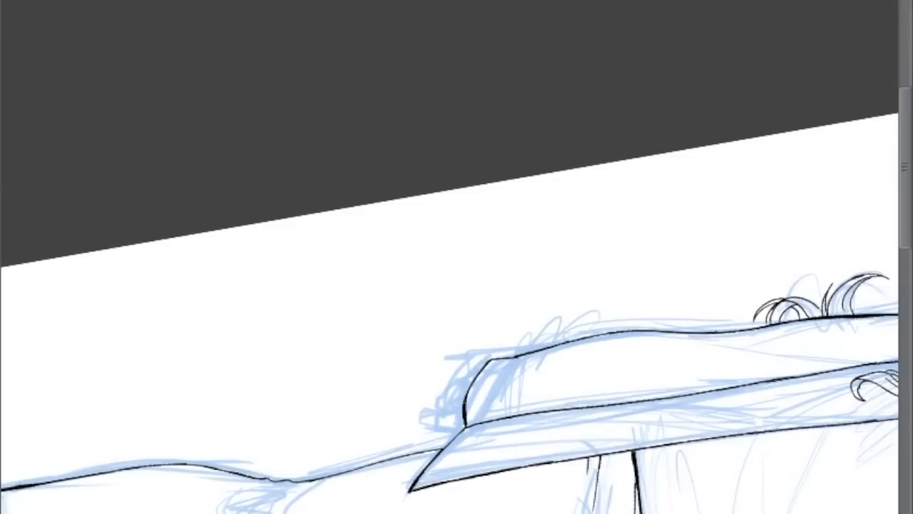
key(Delete)
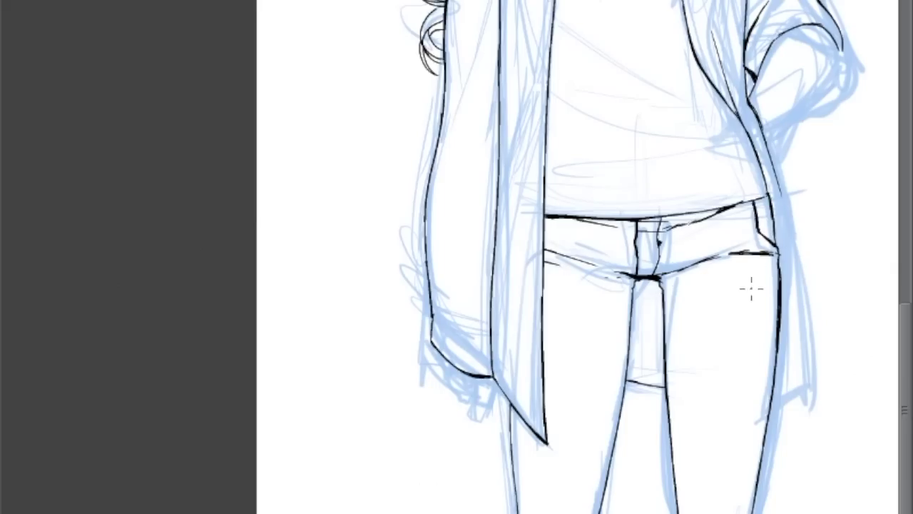
Ink the arched cuff opening at the bent elbow with its small folds, and clean up the thick strokes beside the coat edge.
scroll(41, 269, down, 5)
scroll(41, 269, up, 6)
drag(40, 269, 311, 289)
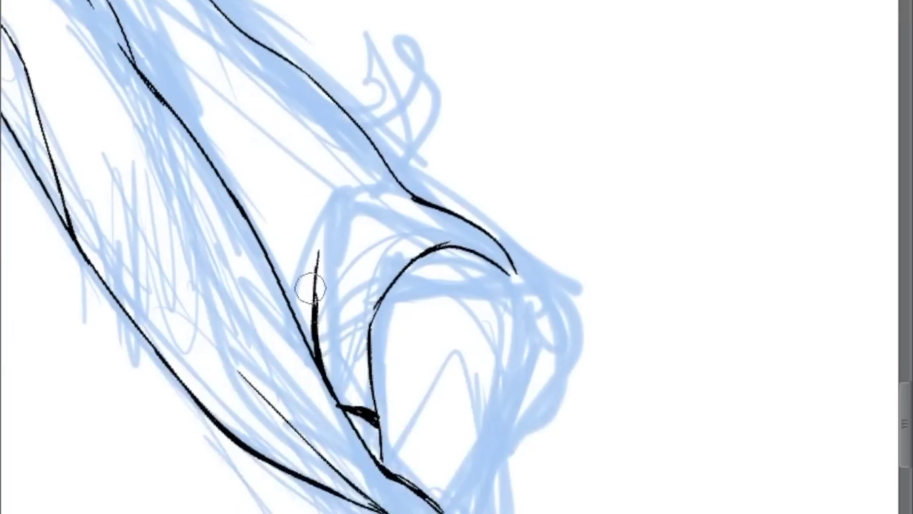
key(Delete)
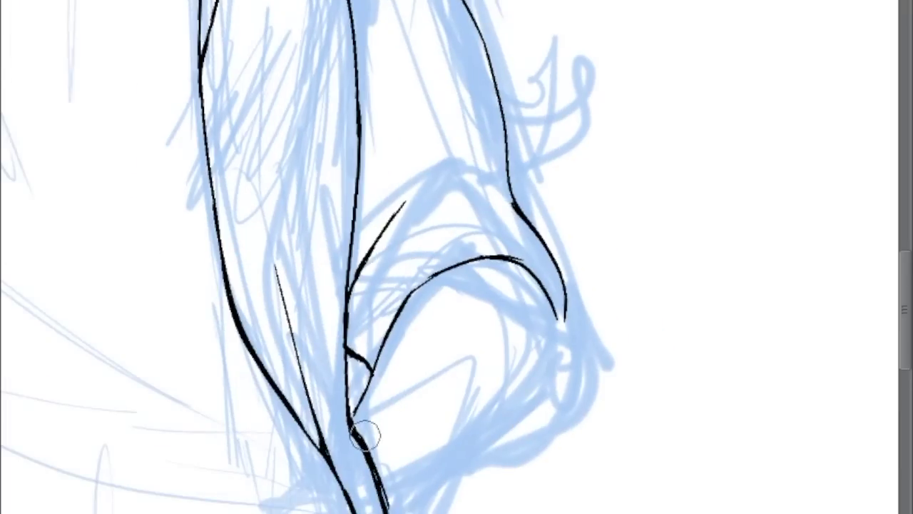
key(Delete)
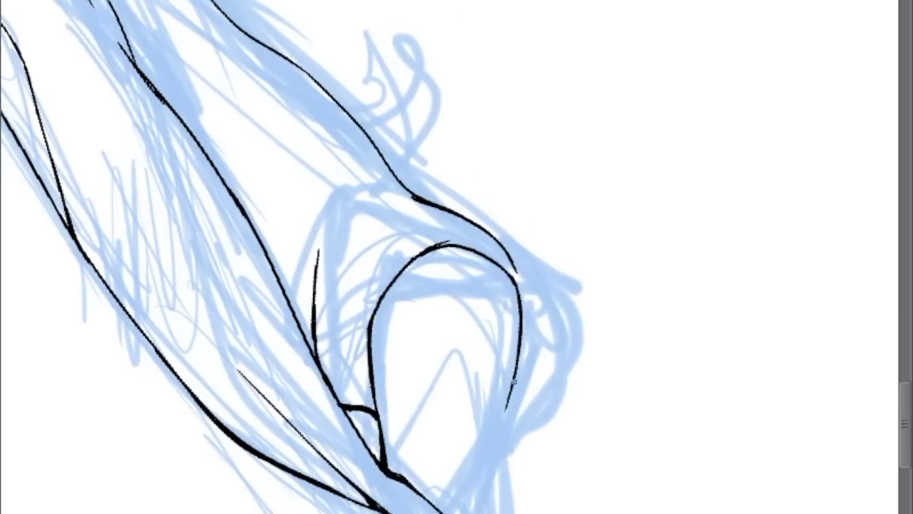
Ink the bent forearm reaching behind the coat and the rolled cuff's outer rim and upper fold.
drag(516, 358, 477, 513)
drag(529, 292, 500, 242)
key(Delete)
key(Delete)
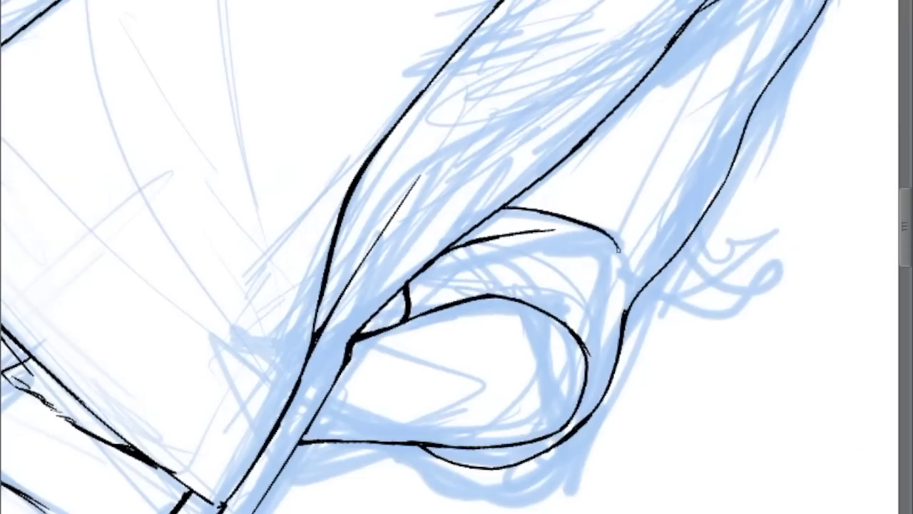
key(Delete)
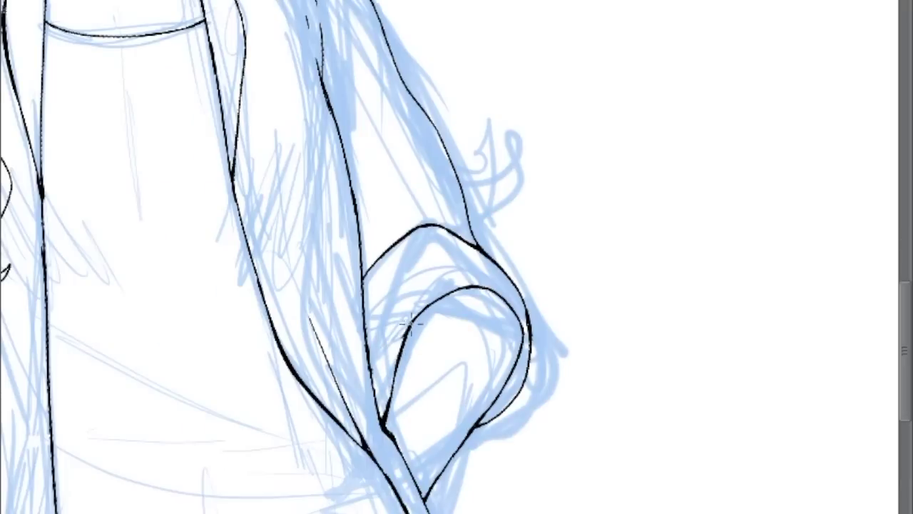
key(Delete)
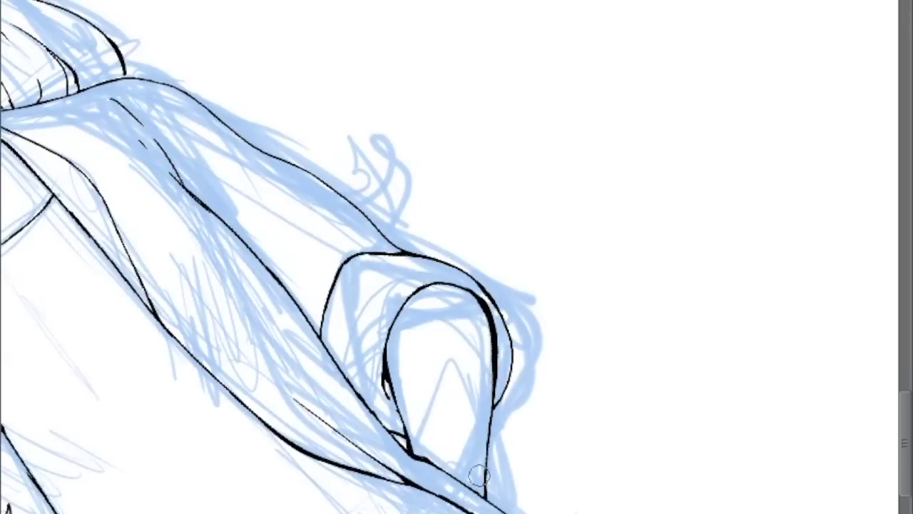
Ink the coat's outer edge hanging from below the bent forearm down beside the thigh.
key(Home)
scroll(483, 353, down, 5)
scroll(418, 154, up, 6)
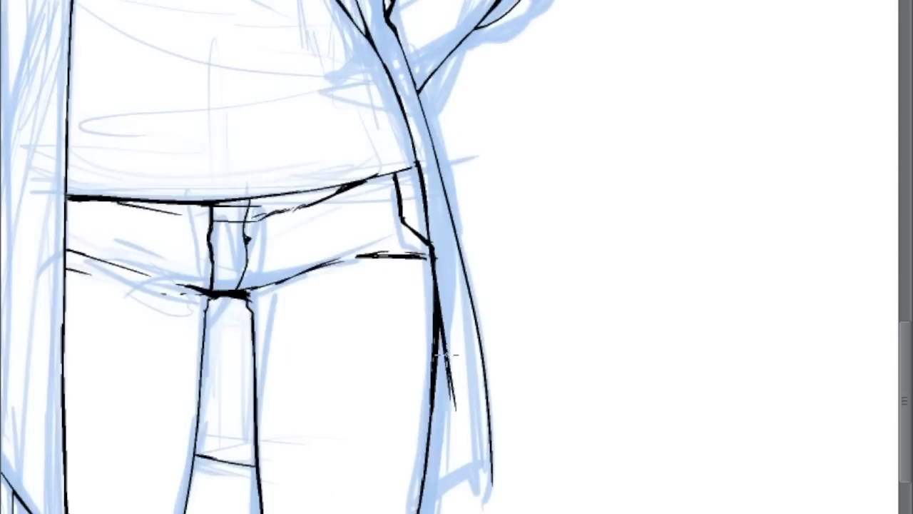
key(Delete)
key(Delete)
key(Home)
Ink the coat's pointed lower corner beside the thigh and erase the lines overlapping the leg.
drag(505, 229, 471, 372)
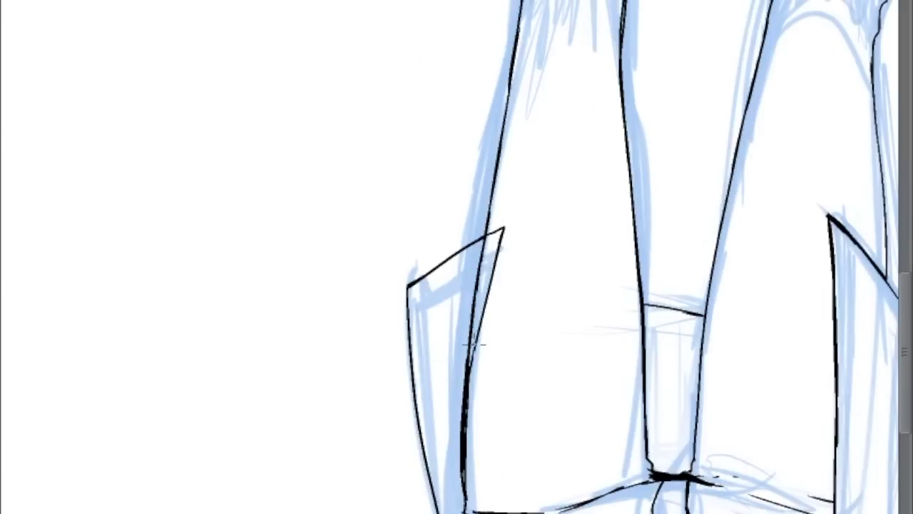
drag(486, 263, 458, 506)
key(Page_Down)
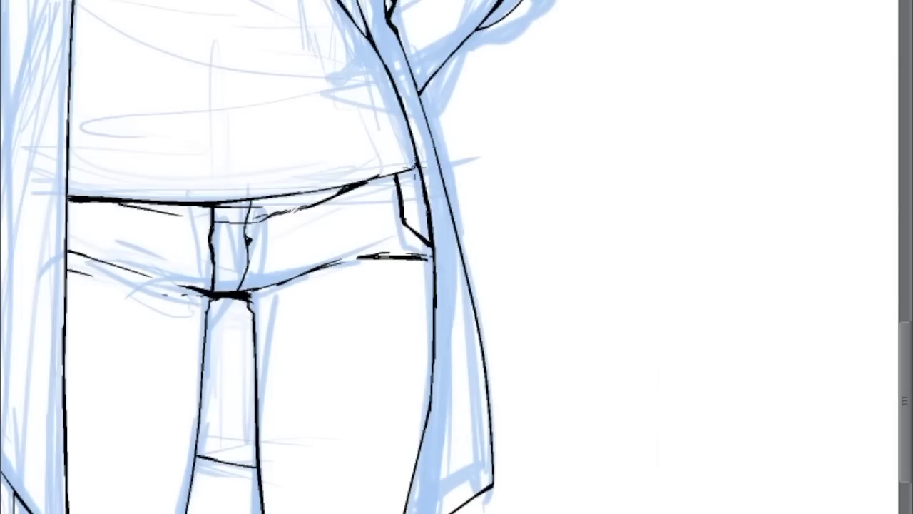
key(Page_Up)
key(Page_Down)
Ink curled hair tips flicking out beside the bent arm's sleeve, just above the rolled cuff.
key(Page_Down)
key(Page_Up)
key(Page_Up)
key(Page_Up)
key(Delete)
key(End)
key(Home)
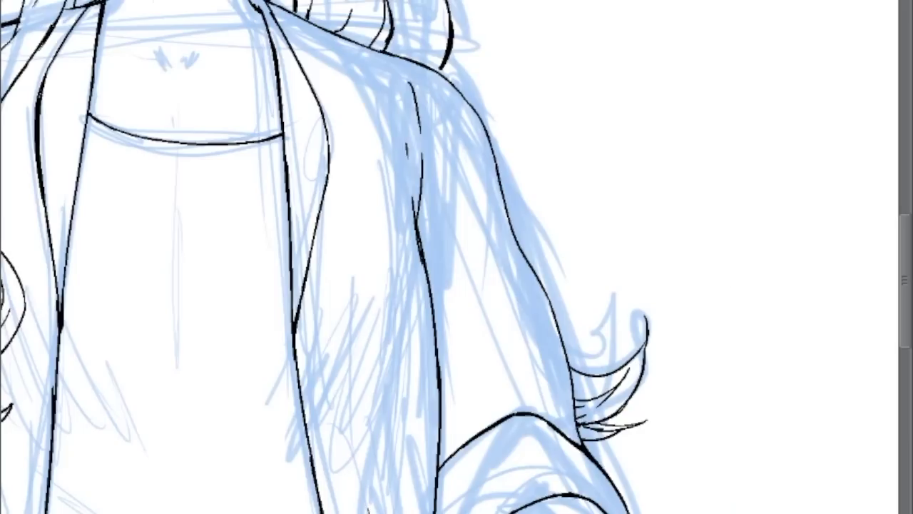
Add the remaining curled tip beside the bent arm's sleeve, finish the line art and hide the blue sketch.
scroll(485, 360, down, 10)
drag(550, 361, 567, 394)
drag(243, 447, 267, 490)
scroll(485, 361, down, 5)
drag(571, 307, 598, 406)
drag(588, 388, 617, 509)
key(Page_Up)
key(Delete)
key(Delete)
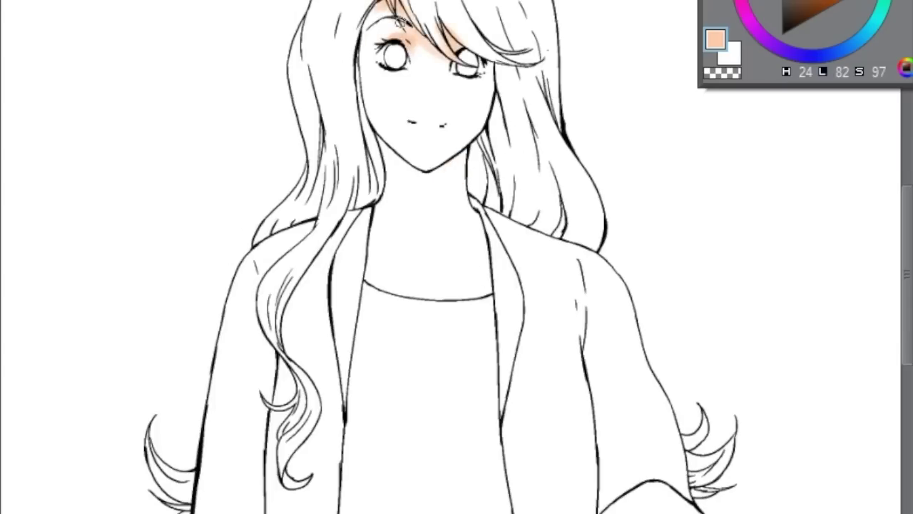
Paint the face, neck and exposed forearm with a soft peach skin tone (H 24, L 82, S 97).
mouse_move(402, 22)
mouse_down()
mouse_move(418, 93)
mouse_move(407, 71)
mouse_move(428, 42)
mouse_move(414, 91)
mouse_move(416, 195)
mouse_move(401, 230)
mouse_move(426, 171)
mouse_move(408, 208)
mouse_move(409, 235)
mouse_up()
scroll(410, 235, down, 10)
scroll(544, 350, up, 5)
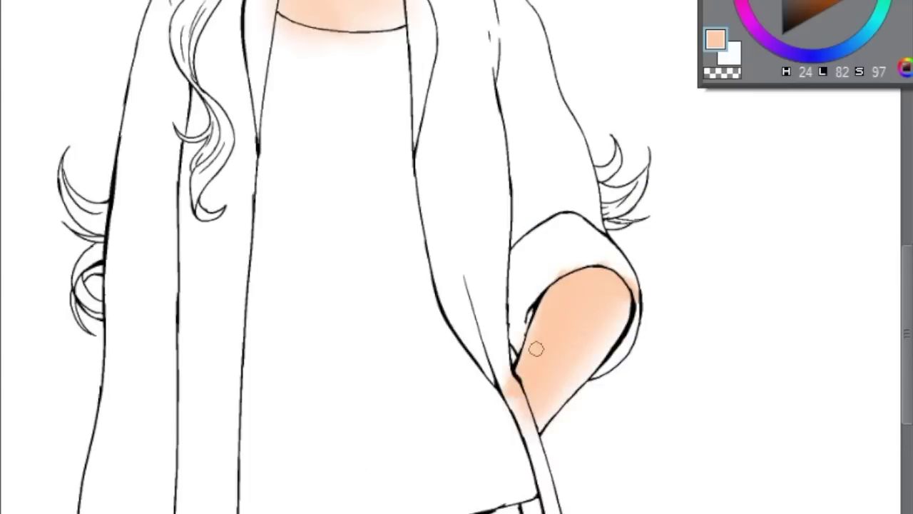
Shade the forearm, face and neck with a darker peach (H 18, L 76, S 76), leaving light areas on nose and collarbones.
scroll(557, 326, up, 5)
mouse_move(557, 326)
mouse_down()
mouse_move(601, 201)
mouse_move(538, 197)
mouse_move(519, 266)
mouse_move(543, 307)
mouse_move(529, 405)
mouse_move(586, 400)
mouse_up()
mouse_move(557, 330)
mouse_down()
mouse_move(514, 384)
mouse_move(595, 421)
mouse_up()
scroll(595, 421, down, 10)
drag(542, 492, 536, 500)
scroll(536, 499, up, 5)
scroll(860, 108, up, 10)
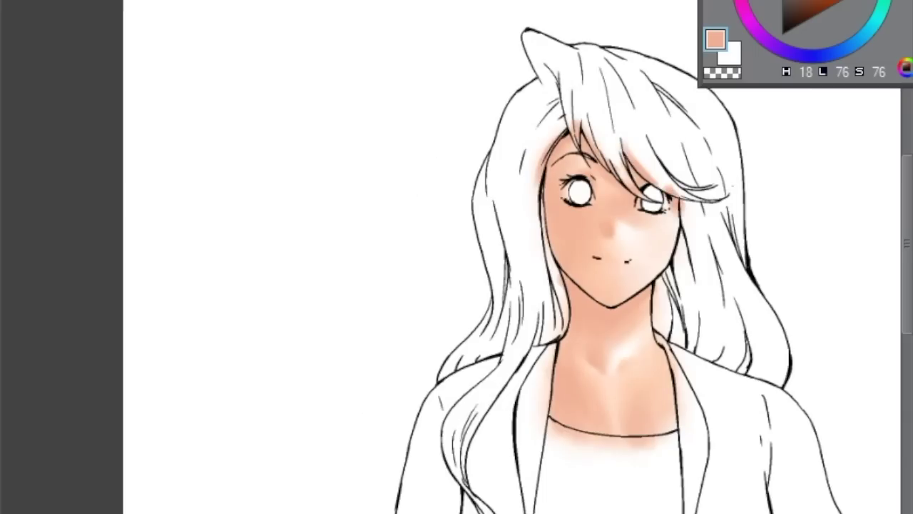
Blend sampled pale peach tones over the cheeks, nose, chin, neck and upper chest to soften the skin shading.
alt+click(634, 224)
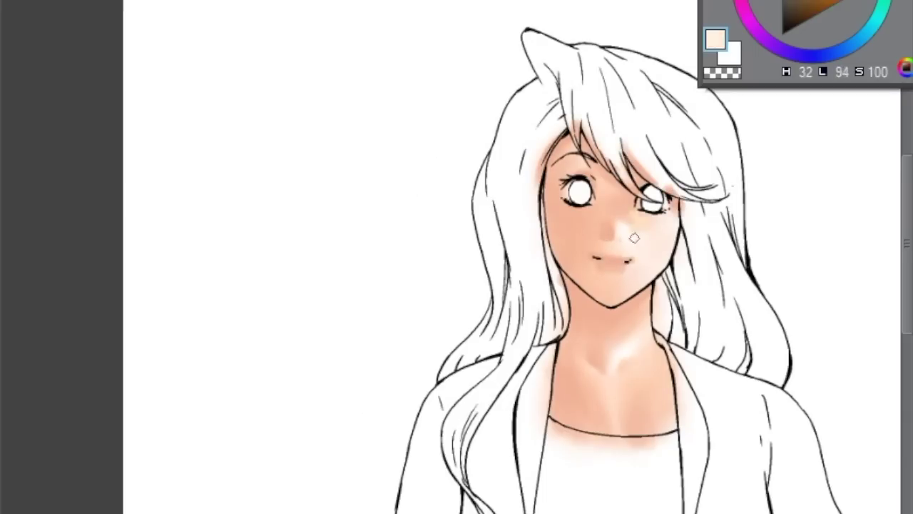
alt+click(581, 235)
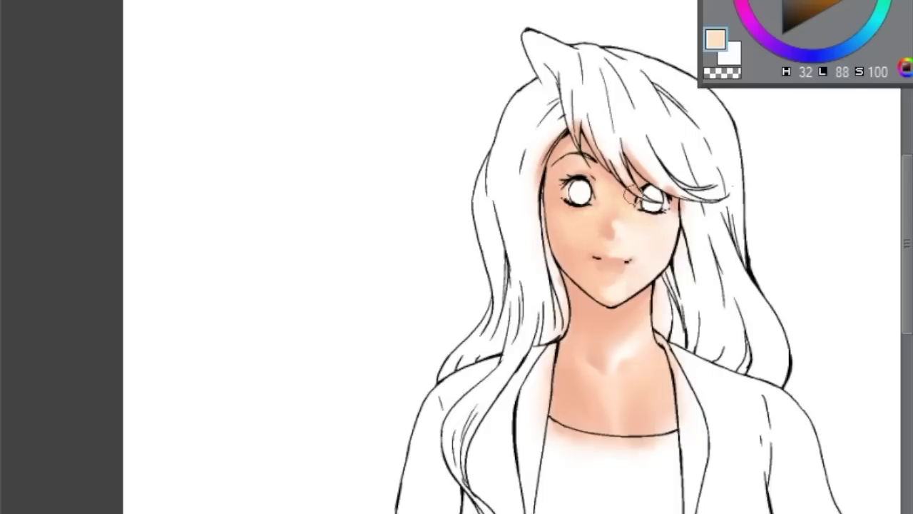
alt+click(612, 255)
alt+click(607, 342)
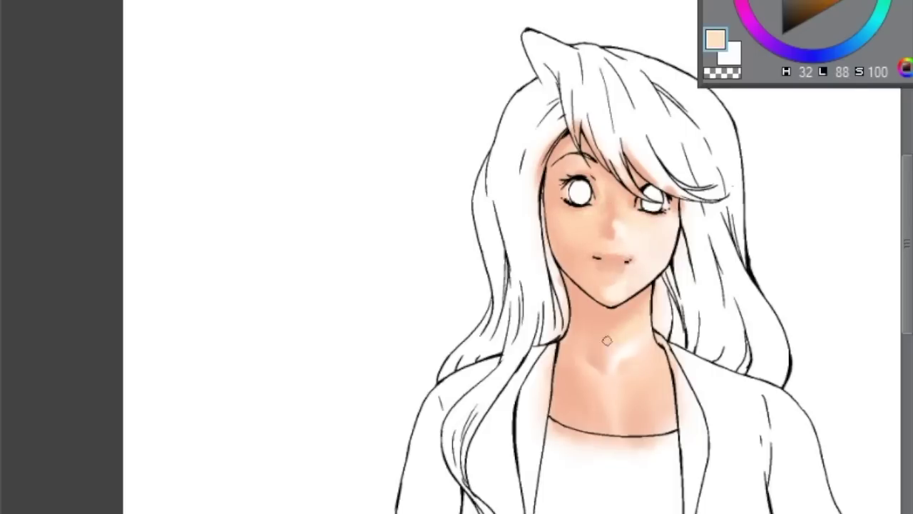
key(ctrl+minus)
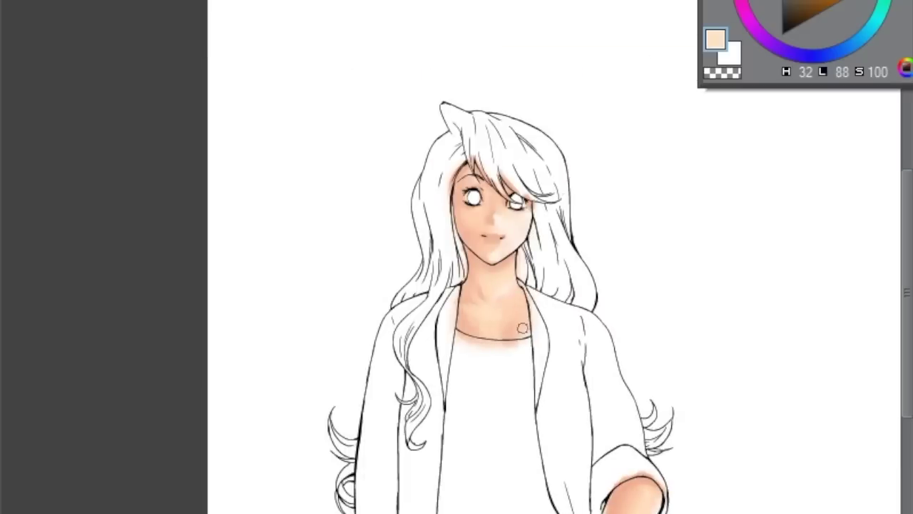
Deepen the shading along the neck, collar edges and around the eyes with sampled pinkish skin tones.
alt+click(470, 259)
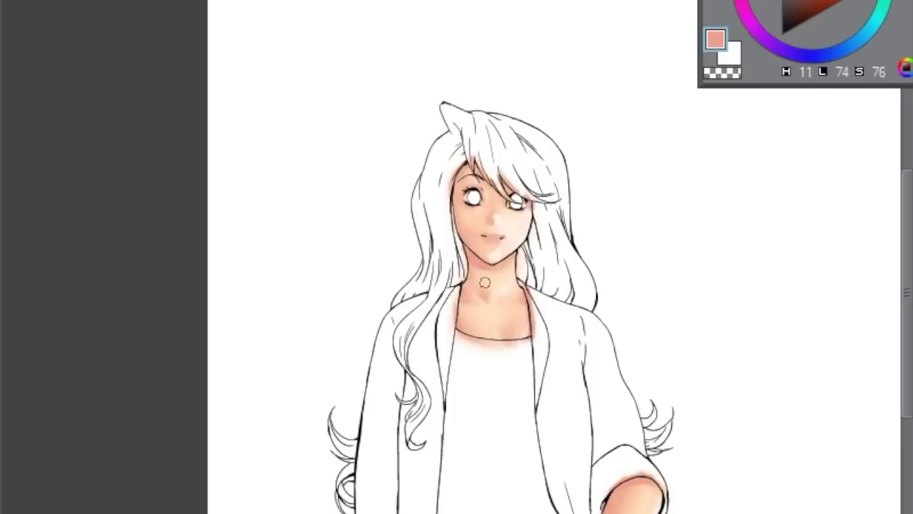
key(ctrl+plus)
alt+click(438, 221)
alt+click(451, 386)
alt+click(382, 176)
Paint the mouth line and lips in a muted red (H 10, L 58, S 48).
key(ctrl+plus)
drag(449, 384, 357, 286)
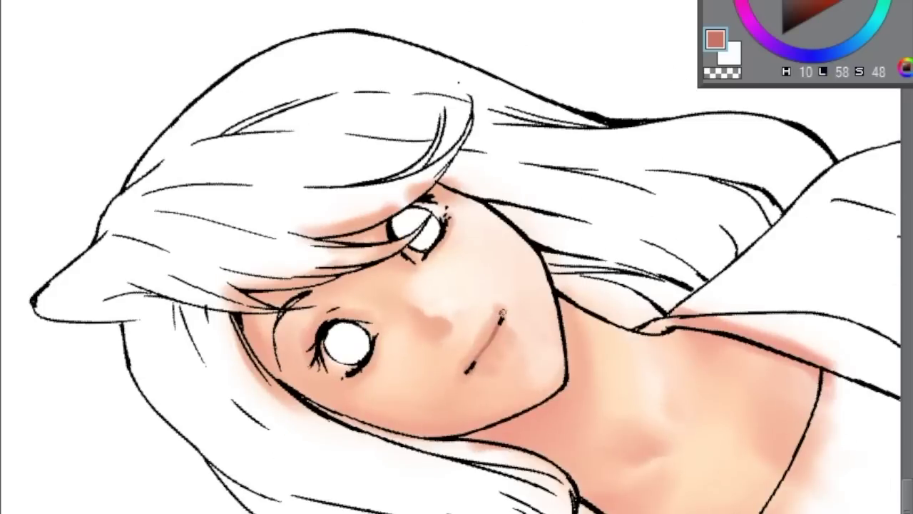
key(Home)
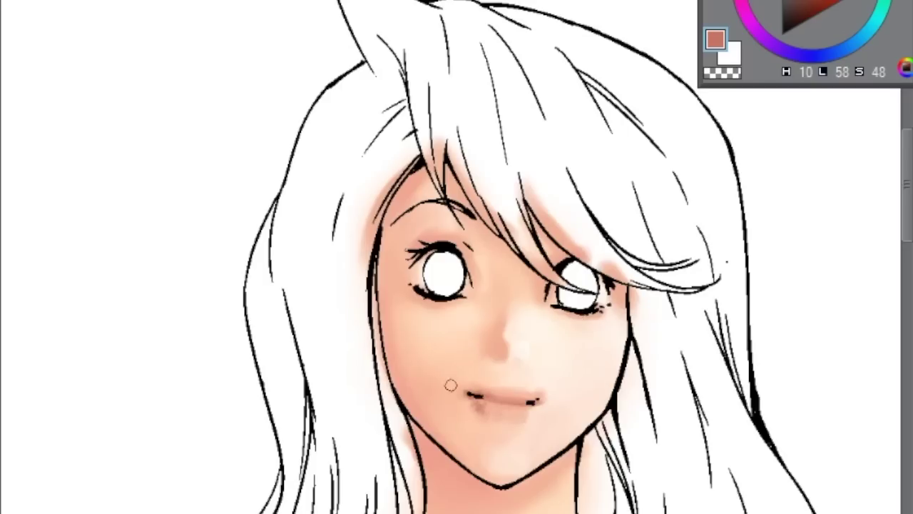
Dab pale cream highlights (H 32, L 94, S 100) on the lips and shade the nose's underside with peach (H 18, L 76, S 76).
alt+click(523, 393)
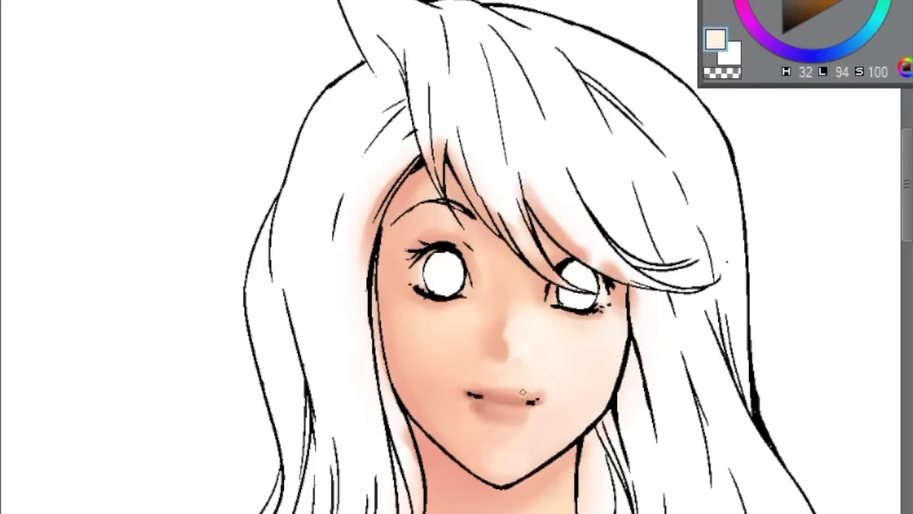
alt+click(503, 334)
key(ctrl+plus)
key(ctrl+plus)
key(ctrl+plus)
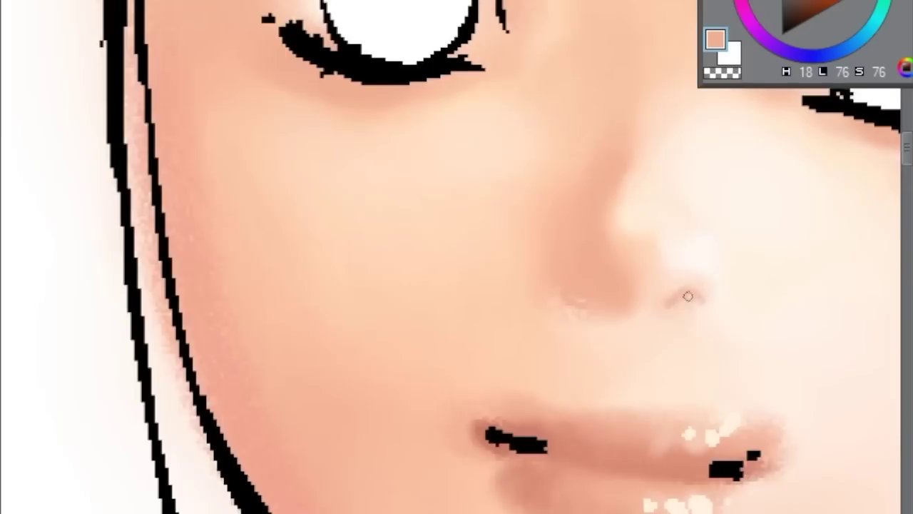
drag(688, 295, 638, 287)
key(ctrl+minus)
key(ctrl+minus)
key(ctrl+minus)
scroll(520, 337, down, 3)
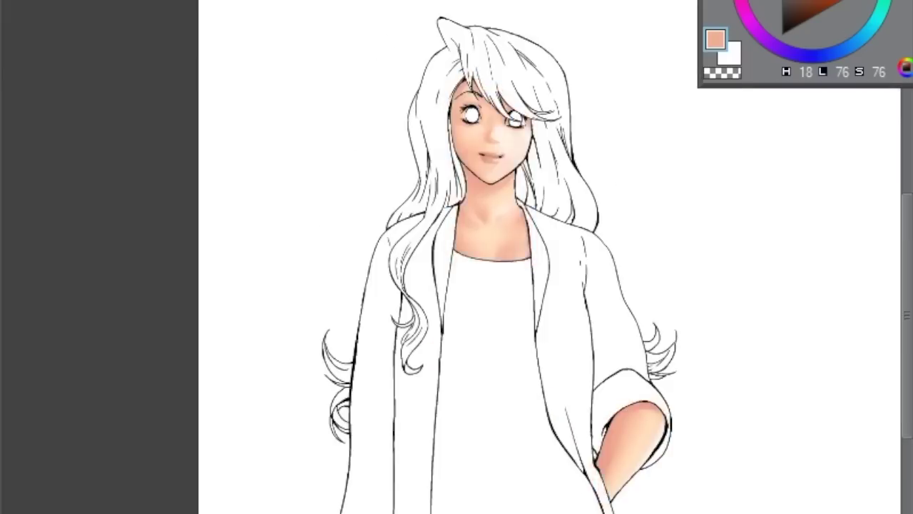
Brighten the centre of the upper chest with a pale cream skin highlight (H 32, L 94, S 100).
key(ctrl+plus)
alt+click(521, 337)
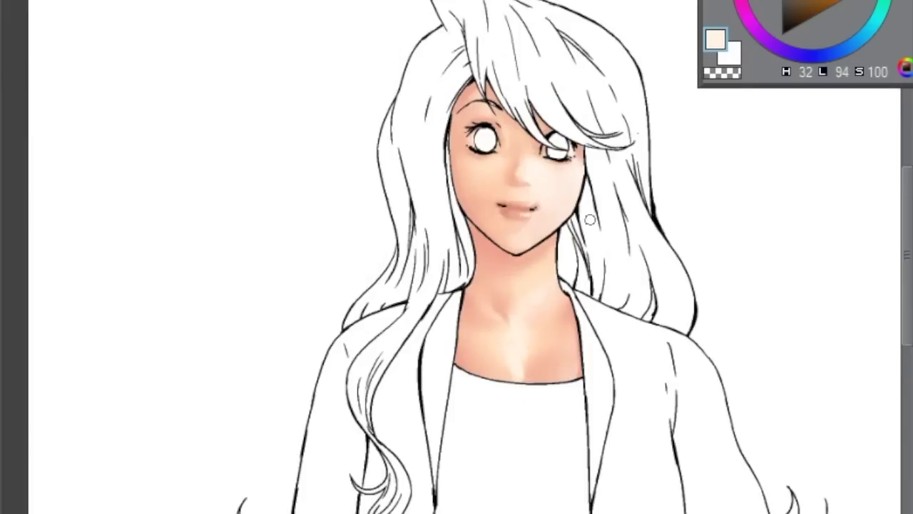
key(ctrl+minus)
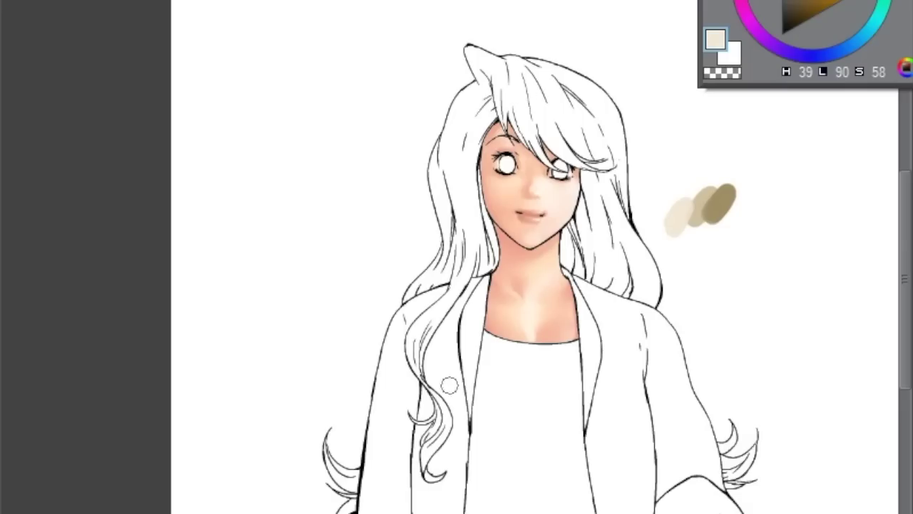
Paint the base tones of the long hair and its loose curls, starting from pale cream (H 39, L 90, S 58).
mouse_move(471, 271)
mouse_down()
mouse_move(461, 105)
mouse_move(428, 485)
mouse_up()
drag(514, 278, 604, 114)
drag(604, 172, 343, 486)
drag(743, 456, 482, 229)
Shade the fringe, side strands and hanging lock with a sampled darker tan (H 42, L 52, S 24).
alt+click(482, 228)
mouse_move(571, 179)
mouse_down()
mouse_move(592, 293)
mouse_move(492, 271)
mouse_move(479, 95)
mouse_move(436, 149)
mouse_move(475, 64)
mouse_move(571, 143)
mouse_move(436, 357)
mouse_move(428, 486)
mouse_move(597, 246)
mouse_move(575, 96)
mouse_move(578, 109)
mouse_up()
alt+click(476, 98)
mouse_move(476, 97)
mouse_down()
mouse_move(480, 74)
mouse_move(454, 113)
mouse_move(468, 241)
mouse_move(455, 246)
mouse_move(458, 272)
mouse_move(426, 327)
mouse_move(568, 204)
mouse_move(595, 239)
mouse_move(549, 251)
mouse_move(621, 256)
mouse_up()
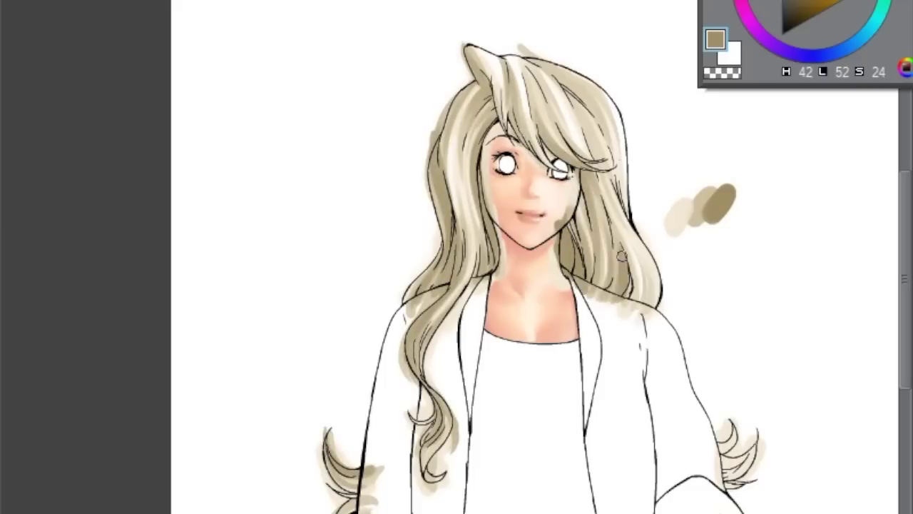
mouse_move(414, 416)
mouse_down()
mouse_move(342, 486)
mouse_move(471, 227)
mouse_move(642, 286)
mouse_move(575, 87)
mouse_move(613, 154)
mouse_up()
Shade the curls beside the rolled sleeve with sampled hair tones and trim the colour spilling past the hair outlines.
alt+click(728, 450)
mouse_move(728, 450)
mouse_down()
mouse_move(742, 478)
mouse_move(735, 492)
mouse_up()
alt+click(721, 449)
key(ctrl+alt+g)
Lay blue swatches beside the legs and paint the jeans' base in mid blue (H 201, L 40, S 50).
drag(642, 464, 742, 50)
click(860, 41)
mouse_move(695, 374)
mouse_down()
mouse_move(686, 411)
mouse_move(710, 435)
mouse_up()
drag(728, 364, 713, 400)
drag(728, 389, 721, 417)
mouse_move(475, 171)
mouse_down()
mouse_move(540, 179)
mouse_move(526, 236)
mouse_move(648, 217)
mouse_move(612, 419)
mouse_move(571, 471)
mouse_move(471, 485)
mouse_move(600, 456)
mouse_move(627, 388)
mouse_move(499, 214)
mouse_move(471, 428)
mouse_move(606, 435)
mouse_move(646, 200)
mouse_move(450, 492)
mouse_move(581, 457)
mouse_up()
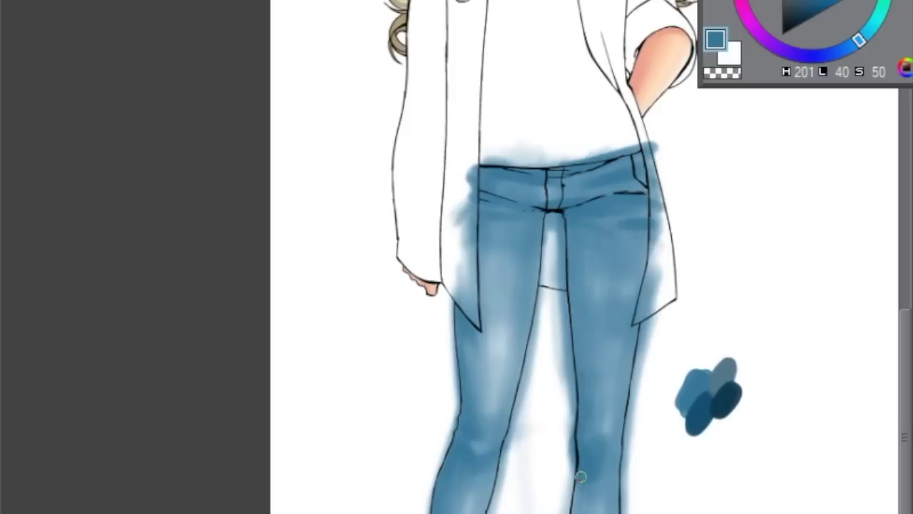
Shade the jeans' waistband, fly and hip creases with a sampled deeper blue (H 201, L 25, S 71).
drag(791, 171, 791, 141)
key(End)
key(End)
key(End)
key(End)
key(End)
key(End)
key(End)
alt+click(696, 443)
mouse_move(696, 442)
mouse_down()
mouse_move(667, 457)
mouse_move(664, 400)
mouse_up()
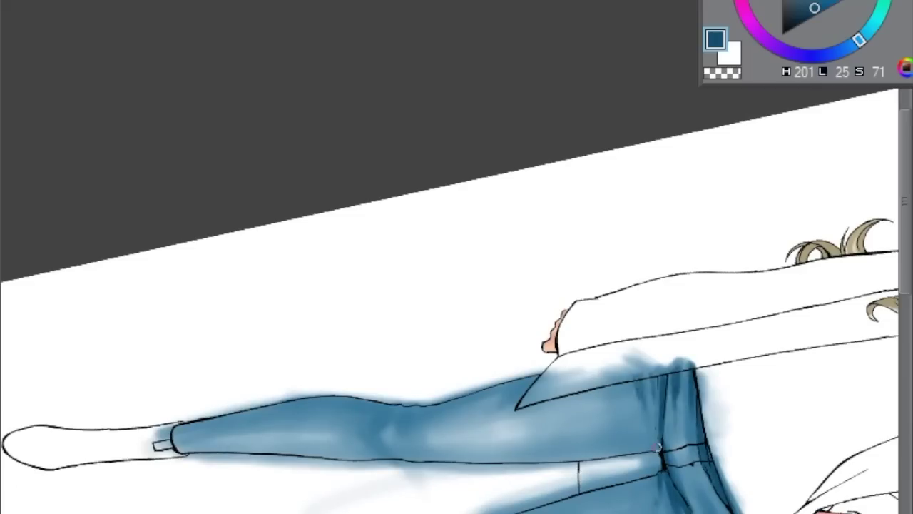
key(Home)
mouse_move(536, 172)
mouse_down()
mouse_move(660, 166)
mouse_move(675, 189)
mouse_up()
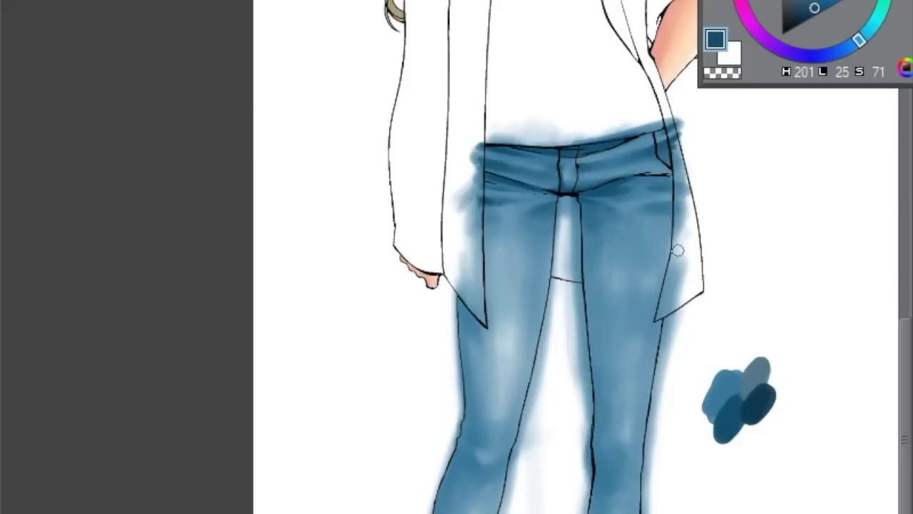
Shade both jeans legs along the thighs, knees and shins in deep blue, leaving lighter streaks down the centres.
mouse_move(473, 305)
mouse_down()
mouse_move(507, 238)
mouse_move(513, 257)
mouse_move(326, 463)
mouse_move(341, 367)
mouse_move(336, 503)
mouse_move(372, 486)
mouse_move(380, 493)
mouse_up()
drag(467, 264, 478, 488)
mouse_move(518, 243)
mouse_down()
mouse_move(481, 356)
mouse_move(418, 261)
mouse_move(526, 363)
mouse_move(474, 468)
mouse_up()
key(ctrl+[)
drag(542, 271, 592, 428)
Delete the blue paint that spills outside the jeans' outlines onto the coat, top and background.
key(5)
drag(366, 207, 370, 292)
key(Delete)
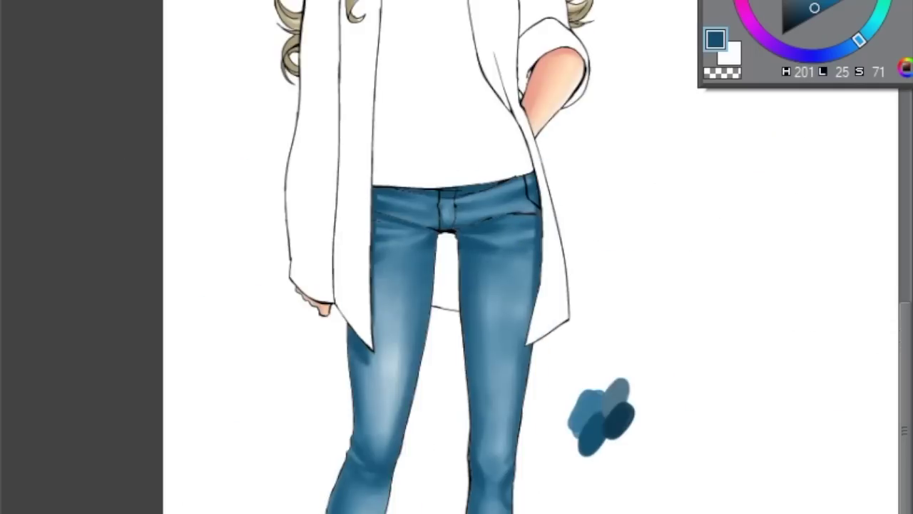
Deepen the creases at the waistband, crotch and knees of the jeans with a sampled dark navy (H 202, L 19, S 66).
alt+click(392, 437)
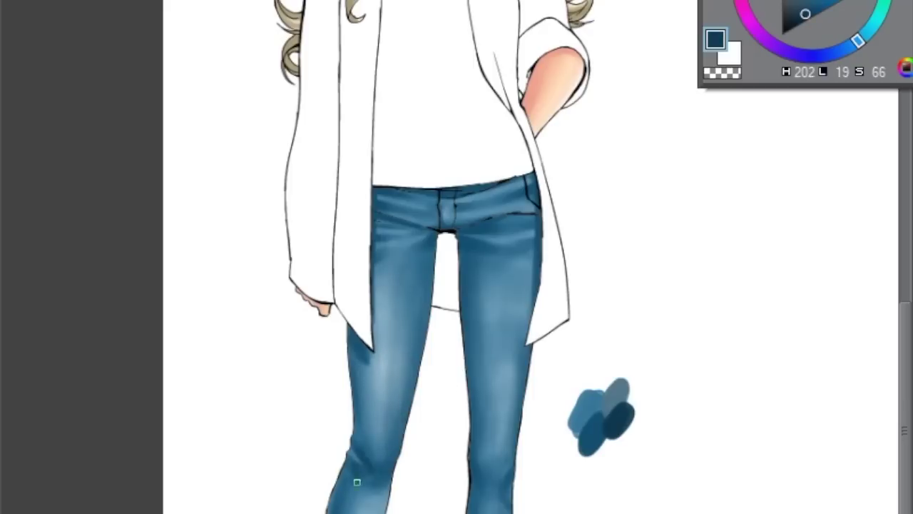
key(ctrl+[)
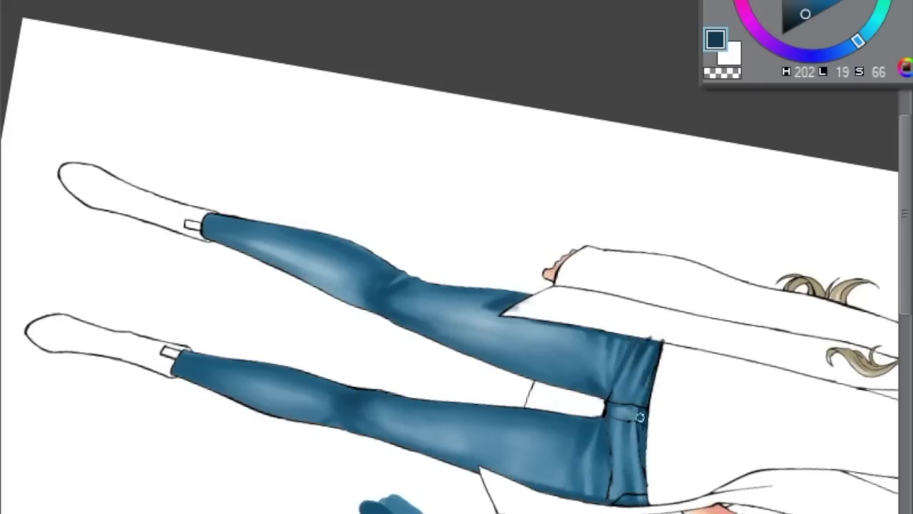
key(ctrl+])
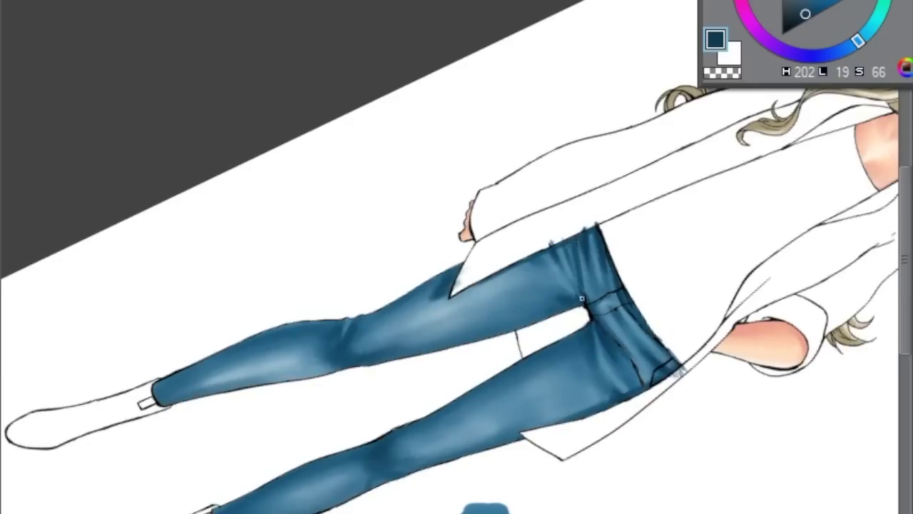
key(ctrl+])
key(ctrl+[)
drag(509, 242, 511, 427)
drag(637, 311, 638, 444)
scroll(581, 187, up, 3)
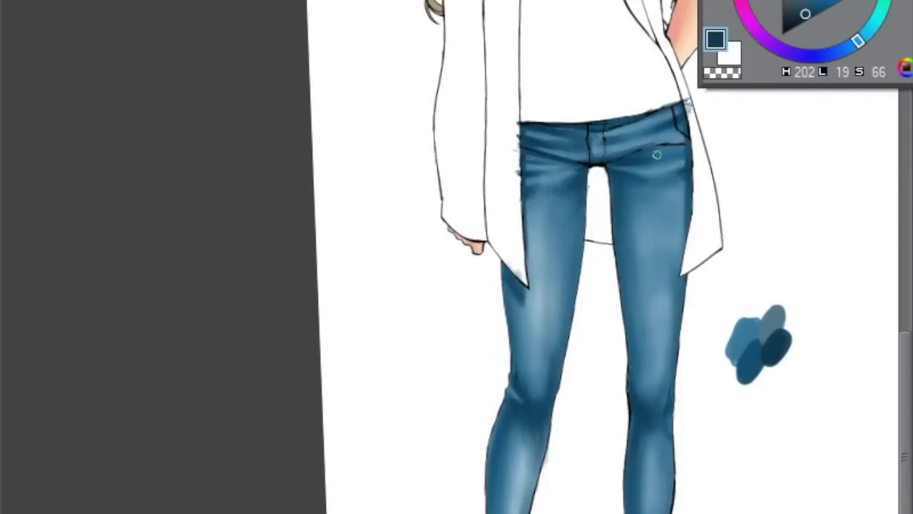
Lay pink and purple swatches beside the coat and paint the top's base in light pink.
scroll(527, 228, down, 3)
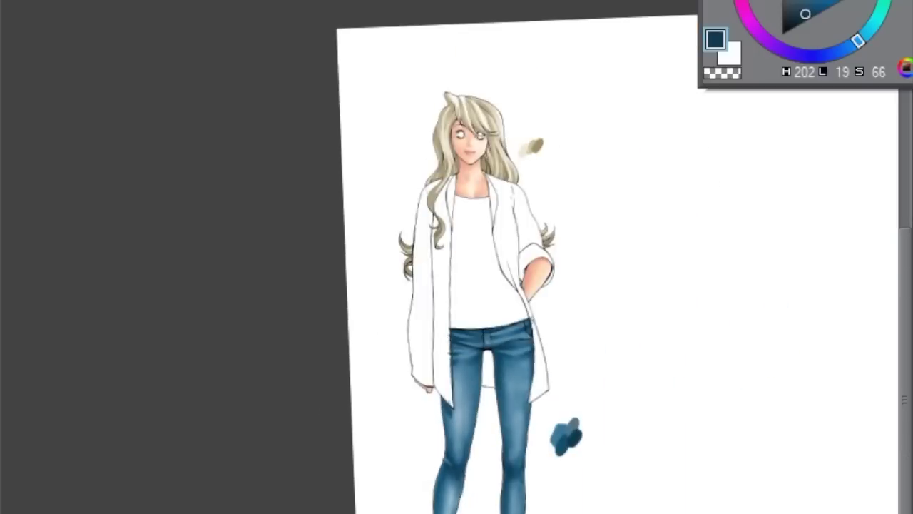
scroll(528, 227, up, 2)
scroll(456, 257, down, 1)
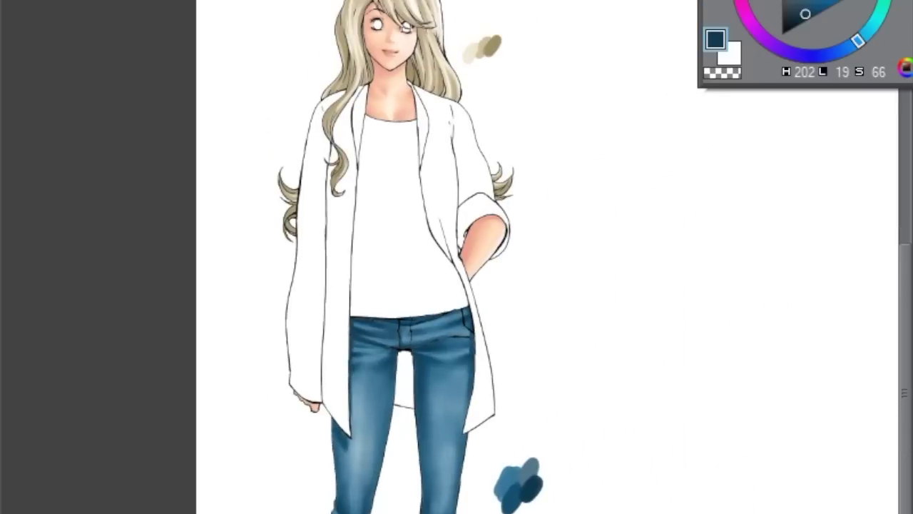
click(744, 10)
mouse_move(548, 227)
mouse_down()
mouse_move(546, 207)
mouse_move(549, 230)
mouse_move(568, 230)
mouse_up()
alt+click(567, 185)
drag(567, 189, 565, 175)
mouse_move(367, 117)
mouse_down()
mouse_move(377, 129)
mouse_move(383, 197)
mouse_move(446, 249)
mouse_move(361, 209)
mouse_move(439, 236)
mouse_move(383, 192)
mouse_move(406, 167)
mouse_move(435, 259)
mouse_move(410, 282)
mouse_move(428, 229)
mouse_move(485, 239)
mouse_up()
Shade the chest, neckline and lower folds of the top with a sampled greyish lilac (H 305, L 72, S 16).
alt+click(421, 164)
mouse_move(406, 135)
mouse_down()
mouse_move(449, 385)
mouse_move(358, 175)
mouse_move(365, 129)
mouse_move(346, 291)
mouse_move(467, 271)
mouse_move(350, 252)
mouse_move(411, 143)
mouse_move(365, 172)
mouse_move(413, 172)
mouse_move(436, 245)
mouse_move(362, 304)
mouse_move(431, 273)
mouse_move(449, 208)
mouse_move(367, 249)
mouse_move(434, 251)
mouse_move(365, 170)
mouse_up()
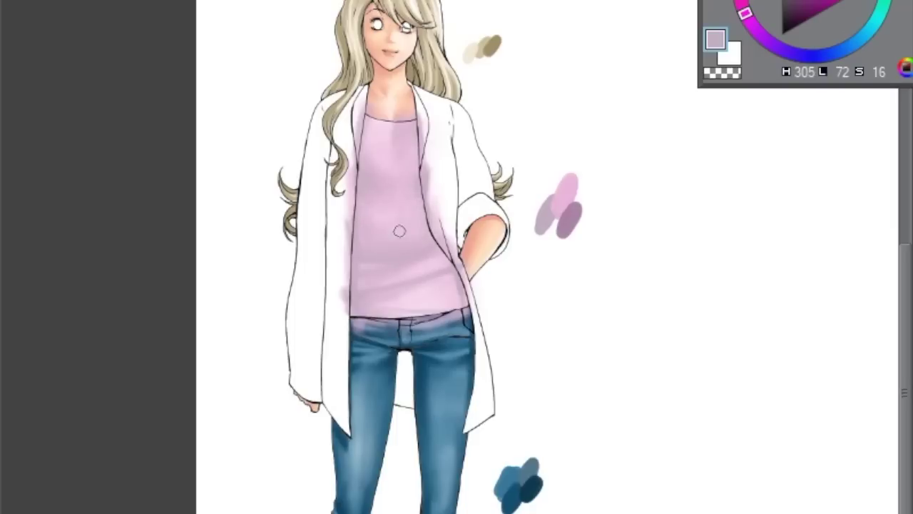
mouse_move(351, 281)
mouse_down()
mouse_move(435, 288)
mouse_move(378, 295)
mouse_up()
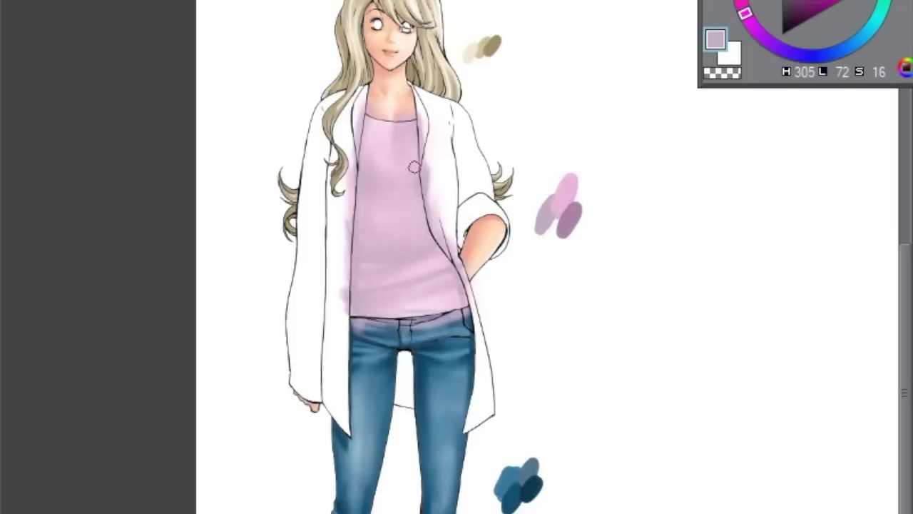
mouse_move(403, 121)
mouse_down()
mouse_move(387, 170)
mouse_move(391, 149)
mouse_move(446, 247)
mouse_move(466, 303)
mouse_move(351, 290)
mouse_move(369, 199)
mouse_up()
Deepen the top's bust, side and hem folds with a sampled purple (H 307, L 57, S 19) and clear the selection.
alt+click(356, 175)
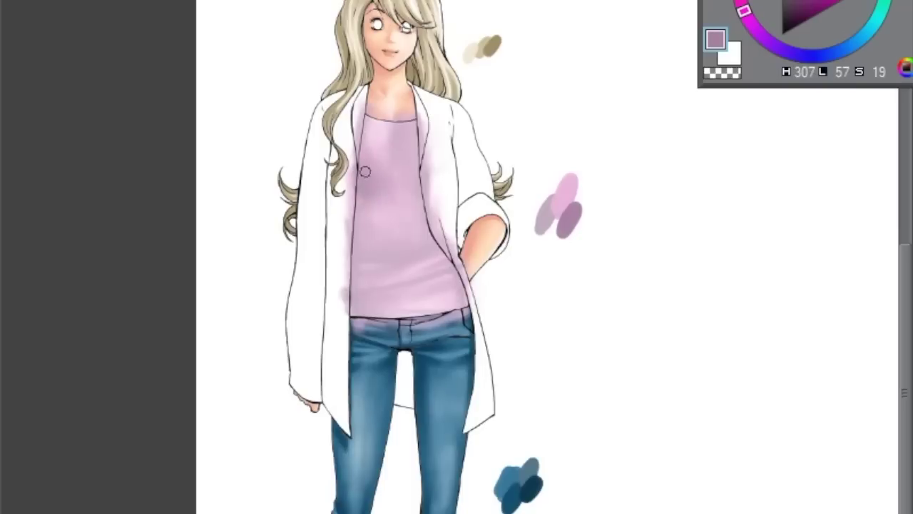
drag(398, 180, 410, 170)
mouse_move(428, 239)
mouse_down()
mouse_move(367, 267)
mouse_move(400, 307)
mouse_move(448, 250)
mouse_up()
drag(385, 197, 416, 207)
mouse_move(356, 197)
mouse_down()
mouse_move(360, 278)
mouse_move(386, 314)
mouse_move(422, 140)
mouse_move(447, 260)
mouse_up()
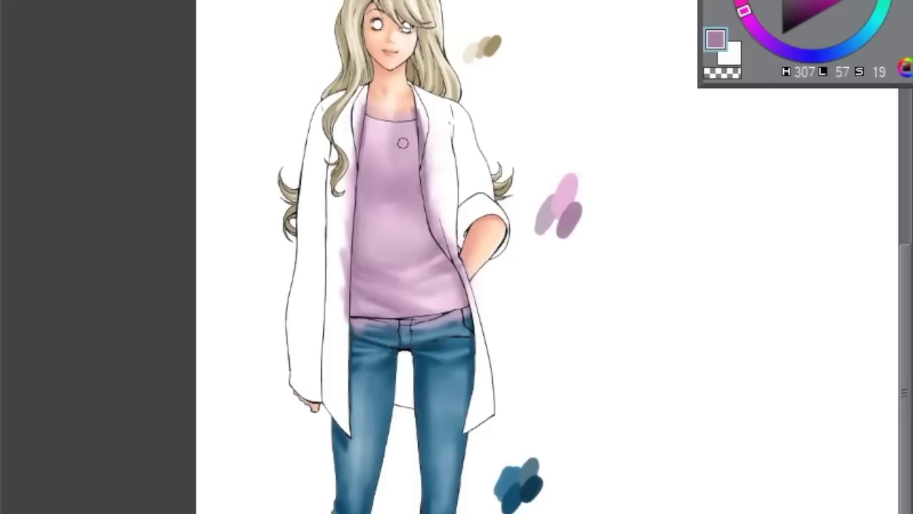
drag(458, 289, 421, 304)
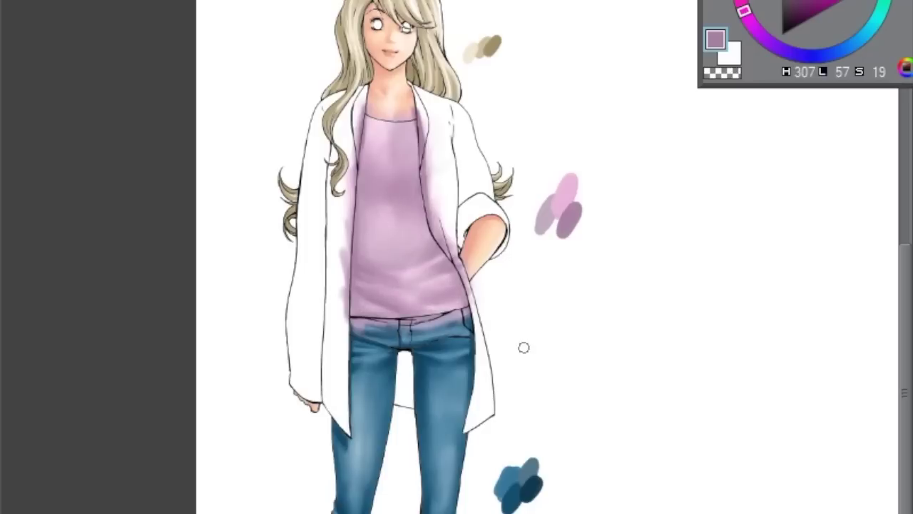
key(ctrl+d)
Paint both ankle boots in a muted mauve brown from the cuffs down to the toes.
scroll(457, 257, down, 3)
scroll(457, 257, left, 3)
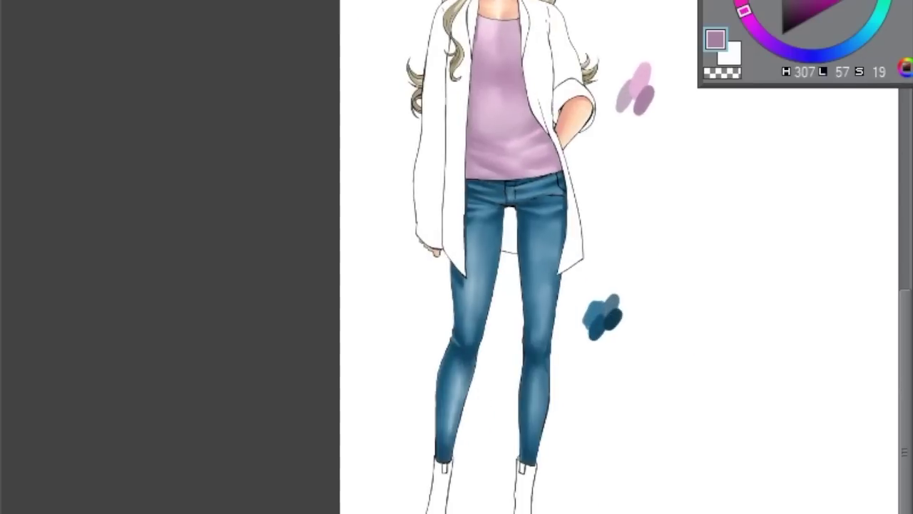
scroll(55, 255, down, 5)
drag(488, 318, 457, 474)
mouse_move(621, 313)
mouse_down()
mouse_move(606, 309)
mouse_move(619, 448)
mouse_move(627, 335)
mouse_up()
mouse_move(471, 318)
mouse_down()
mouse_move(453, 449)
mouse_move(477, 373)
mouse_move(457, 457)
mouse_up()
drag(613, 321, 617, 467)
drag(465, 422, 448, 383)
drag(619, 378, 630, 471)
drag(480, 433, 464, 460)
drag(491, 334, 489, 380)
Shade the ankles, sides and toes of both boots with darker tones, including near-black (H 346, L 11, S 0).
alt+click(449, 383)
drag(613, 332, 612, 475)
drag(622, 378, 631, 401)
mouse_move(472, 321)
mouse_down()
mouse_move(477, 378)
mouse_move(451, 457)
mouse_move(460, 471)
mouse_up()
drag(613, 402, 617, 435)
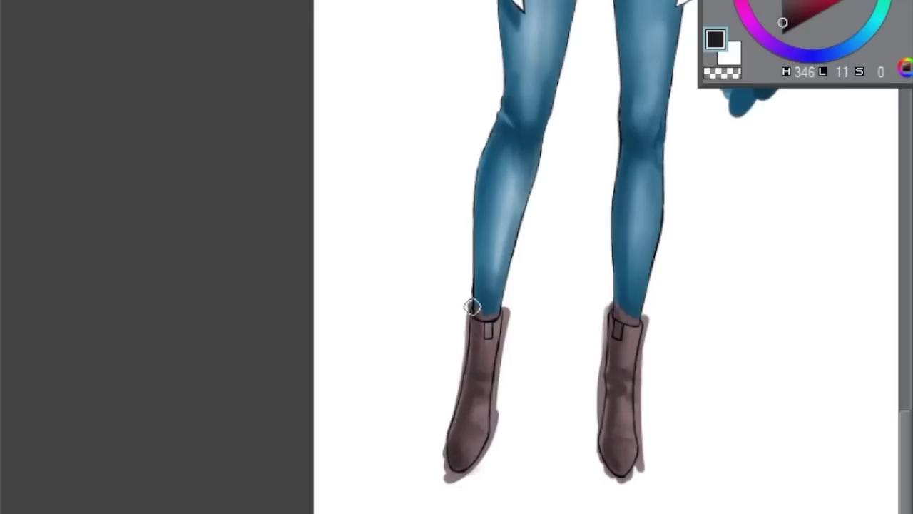
scroll(470, 306, down, 5)
scroll(634, 397, up, 6)
drag(634, 397, 634, 468)
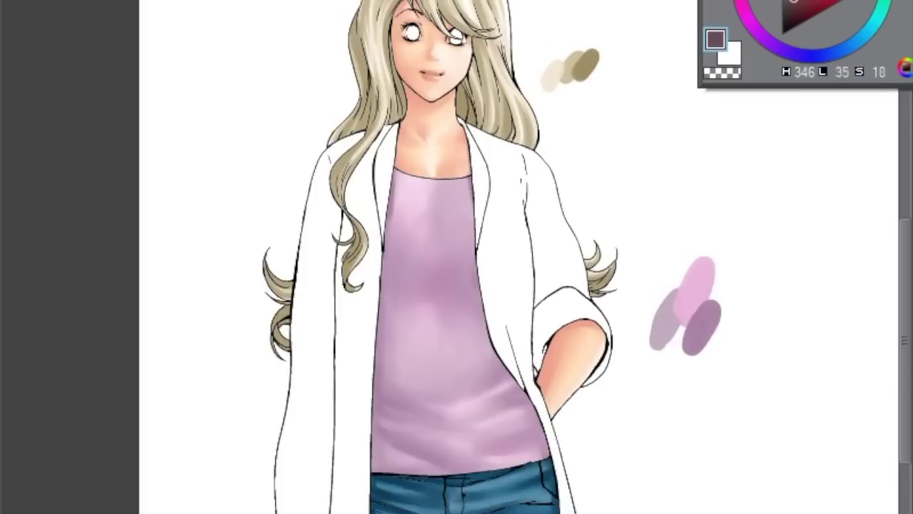
Lay dusty rose swatches beside the shoulder and paint the coat's hanging-arm side in pale rose (H 6, L 71, S 31).
drag(243, 178, 234, 237)
mouse_move(240, 150)
mouse_down()
mouse_move(230, 188)
mouse_move(235, 243)
mouse_up()
drag(390, 126, 379, 226)
scroll(448, 389, down, 2)
scroll(449, 385, up, 2)
mouse_move(400, 150)
mouse_down()
mouse_move(363, 242)
mouse_move(328, 300)
mouse_up()
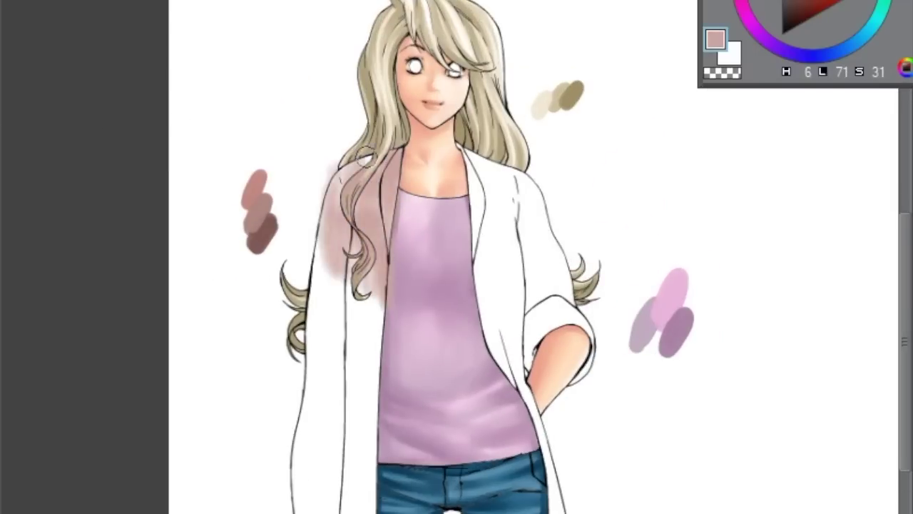
mouse_move(343, 235)
mouse_down()
mouse_move(307, 357)
mouse_move(328, 499)
mouse_up()
drag(311, 264, 329, 499)
mouse_move(363, 286)
mouse_down()
mouse_move(357, 511)
mouse_move(364, 421)
mouse_up()
Paint the coat's pocket-arm side in the same rose, covering the lapel, sleeve, rolled cuff and front panel.
mouse_move(463, 143)
mouse_down()
mouse_move(536, 241)
mouse_move(473, 350)
mouse_move(571, 335)
mouse_move(578, 357)
mouse_up()
drag(539, 296, 528, 342)
drag(524, 193, 480, 271)
mouse_move(514, 242)
mouse_down()
mouse_move(493, 321)
mouse_move(550, 506)
mouse_up()
Shade the pocket-arm sleeve, shoulder and lapel of the coat with a sampled dusty rose (H 6, L 59, S 21).
alt+click(528, 204)
drag(528, 200, 538, 357)
mouse_move(557, 282)
mouse_down()
mouse_move(528, 361)
mouse_move(561, 296)
mouse_up()
mouse_move(536, 207)
mouse_down()
mouse_move(535, 265)
mouse_move(553, 272)
mouse_move(572, 326)
mouse_move(541, 339)
mouse_move(578, 386)
mouse_up()
drag(471, 152, 512, 218)
mouse_move(514, 185)
mouse_down()
mouse_move(521, 246)
mouse_move(486, 208)
mouse_up()
drag(546, 262, 539, 218)
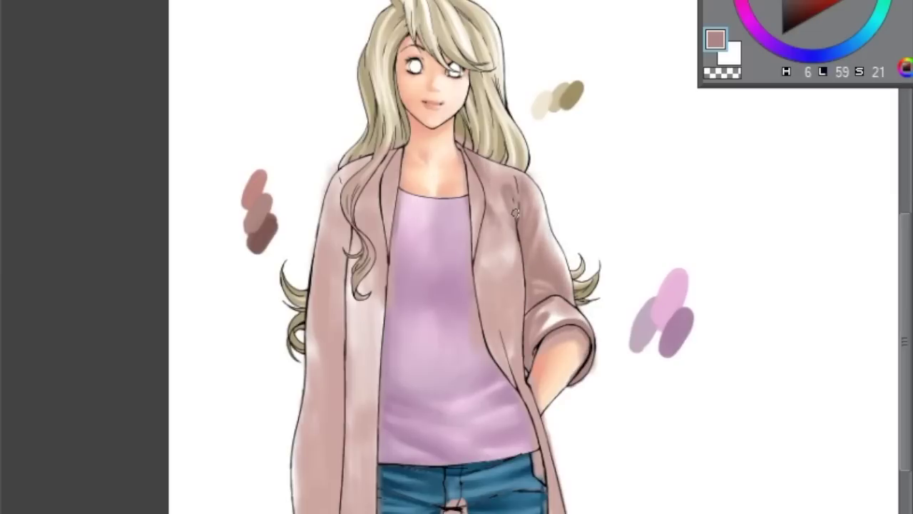
Shade the coat's rolled cuff, collar edges and hanging-arm sleeve and front panel in dusty rose.
drag(536, 314, 553, 335)
mouse_move(382, 243)
mouse_down()
mouse_move(404, 140)
mouse_move(464, 171)
mouse_up()
drag(352, 258, 374, 293)
drag(348, 199, 356, 254)
drag(319, 342, 321, 492)
mouse_move(332, 200)
mouse_down()
mouse_move(337, 278)
mouse_move(371, 442)
mouse_up()
drag(356, 355, 364, 416)
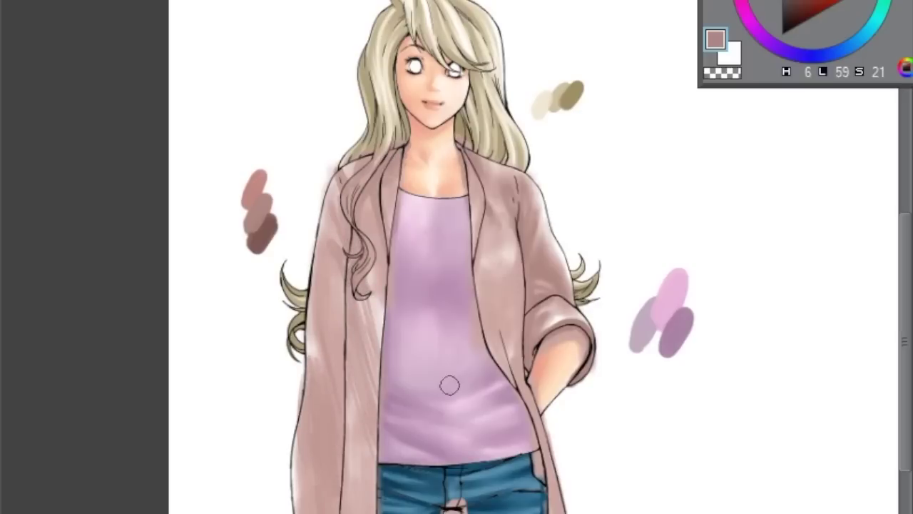
Smooth the remaining light patches on both coat panels and the long sleeve with dusty rose.
drag(500, 249, 479, 282)
mouse_move(334, 257)
mouse_down()
mouse_move(351, 289)
mouse_move(360, 385)
mouse_up()
drag(526, 389, 486, 292)
mouse_move(510, 357)
mouse_down()
mouse_move(475, 276)
mouse_move(549, 492)
mouse_up()
drag(307, 368, 333, 326)
drag(353, 442, 353, 503)
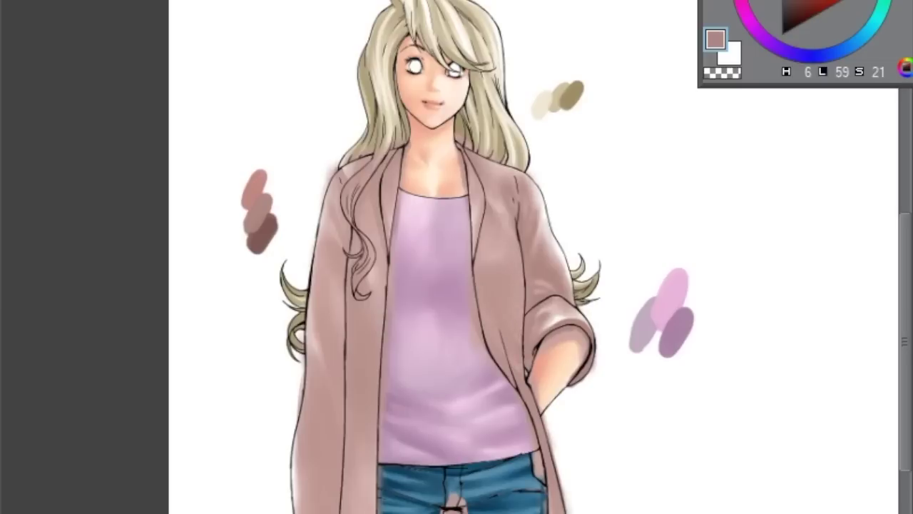
Deepen the coat's folds, inner lining, sleeve and panel edges with a sampled dark brown (H 5, L 41, S 21).
key(ctrl+minus)
key(ctrl+plus)
key(ctrl+minus)
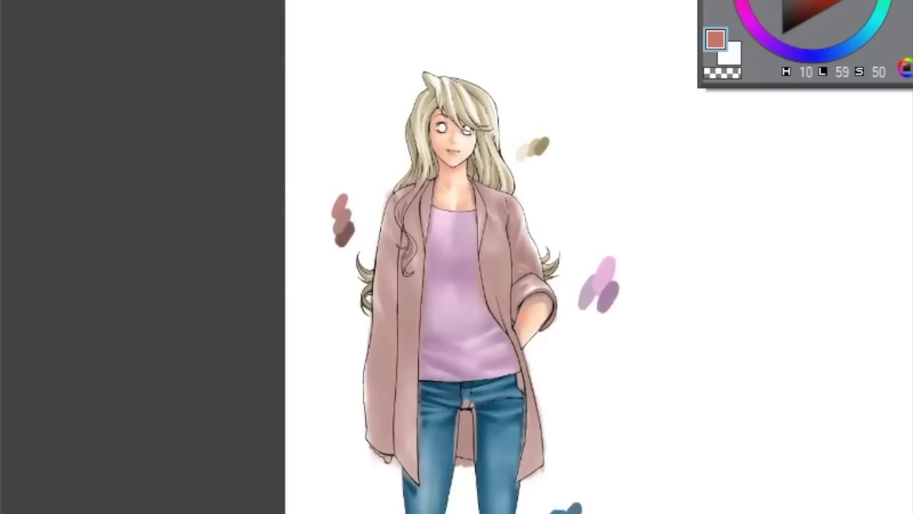
key(ctrl+plus)
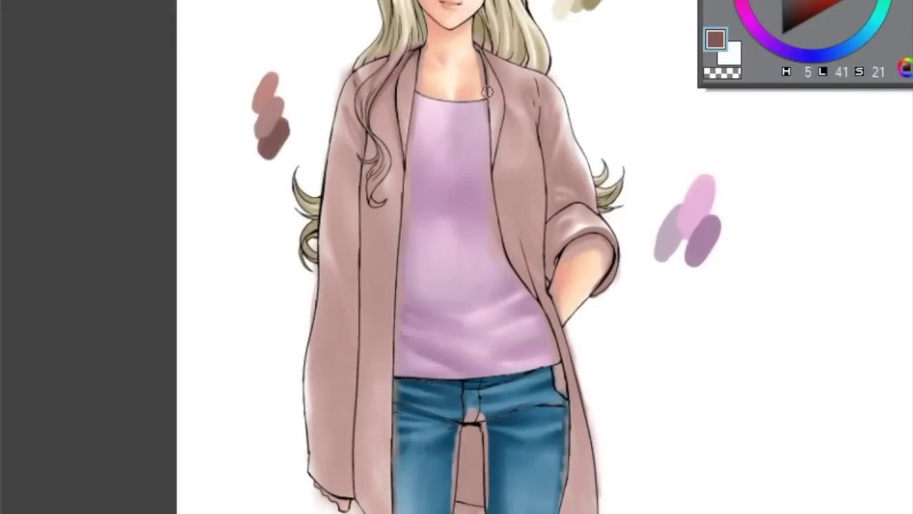
mouse_move(541, 133)
mouse_down()
mouse_move(560, 214)
mouse_move(535, 282)
mouse_up()
mouse_move(367, 158)
mouse_down()
mouse_move(374, 285)
mouse_move(388, 282)
mouse_move(346, 146)
mouse_move(332, 217)
mouse_move(357, 300)
mouse_move(325, 285)
mouse_move(314, 500)
mouse_up()
drag(393, 414, 471, 499)
mouse_move(524, 242)
mouse_down()
mouse_move(563, 343)
mouse_move(577, 457)
mouse_up()
mouse_move(388, 194)
mouse_down()
mouse_move(393, 234)
mouse_move(326, 179)
mouse_move(321, 306)
mouse_move(349, 504)
mouse_move(321, 475)
mouse_move(347, 491)
mouse_up()
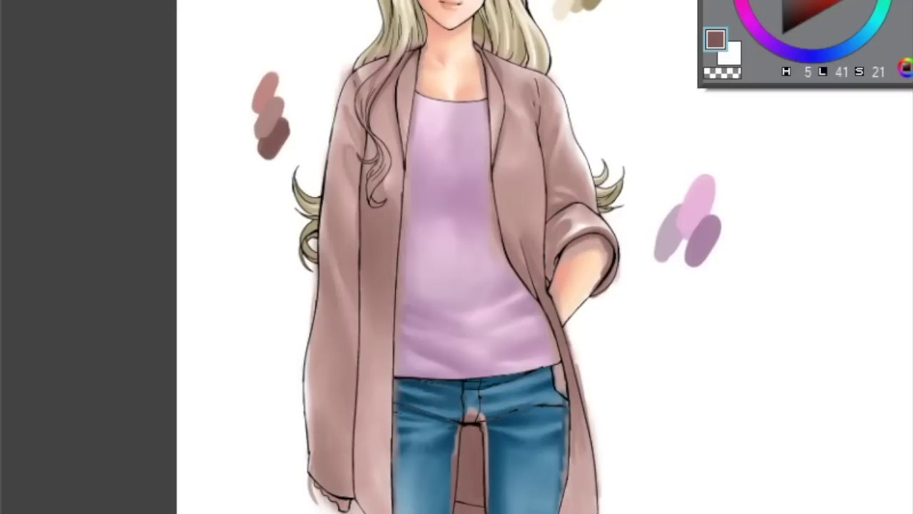
Strengthen the coat's front panel shading and clear the brown paint spilling over the hair, hand, jeans and background.
scroll(580, 428, down, 3)
scroll(334, 214, up, 3)
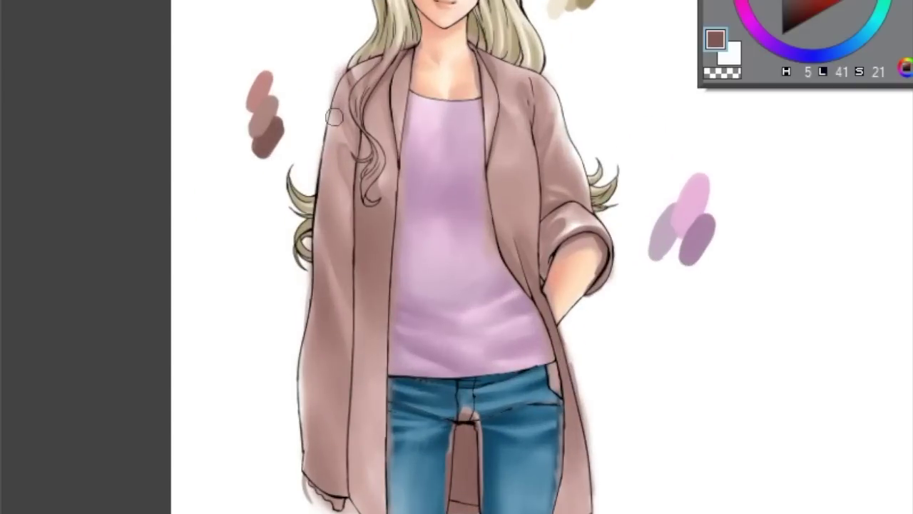
drag(531, 163, 526, 270)
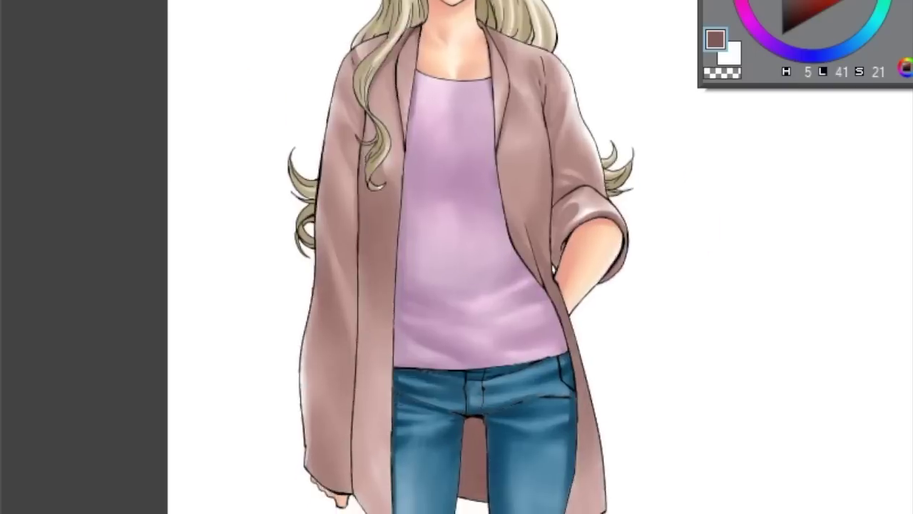
scroll(457, 257, down, 2)
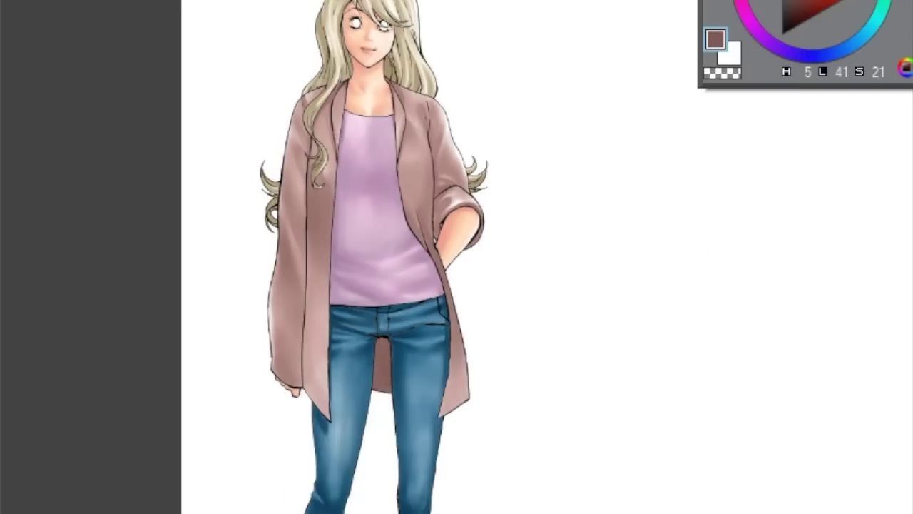
Fill both irises with teal green (H 166, L 40, S 50) and darken them beneath the upper eyelids.
scroll(456, 257, up, 3)
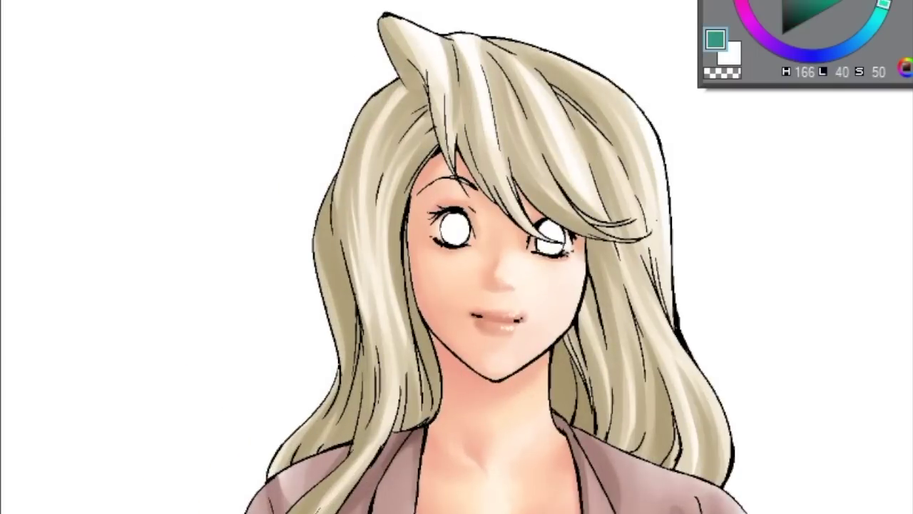
click(453, 229)
click(550, 237)
click(790, 18)
drag(432, 214, 475, 218)
key(ctrl+z)
drag(536, 223, 571, 227)
Blend a lighter green (H 148, L 58, S 32) into the irises and darken the pupils with near-black green (H 148, L 10, S 50).
alt+click(457, 230)
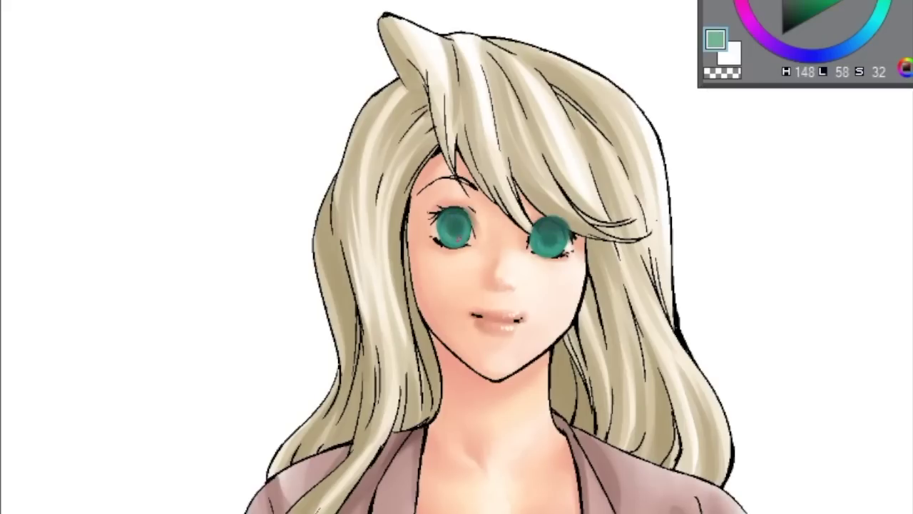
click(791, 24)
click(549, 235)
click(454, 225)
drag(545, 226, 563, 227)
drag(441, 215, 471, 216)
drag(549, 222, 571, 225)
key(ctrl+z)
key(ctrl+z)
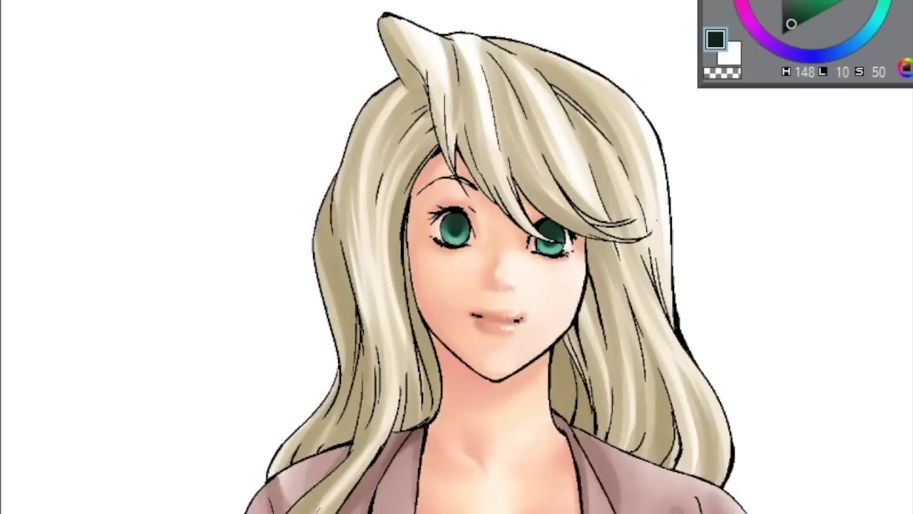
Dot pure white highlights (H 0, L 100, S 0) on the upper part of both irises.
key(x)
key(Escape)
scroll(441, 398, up, 2)
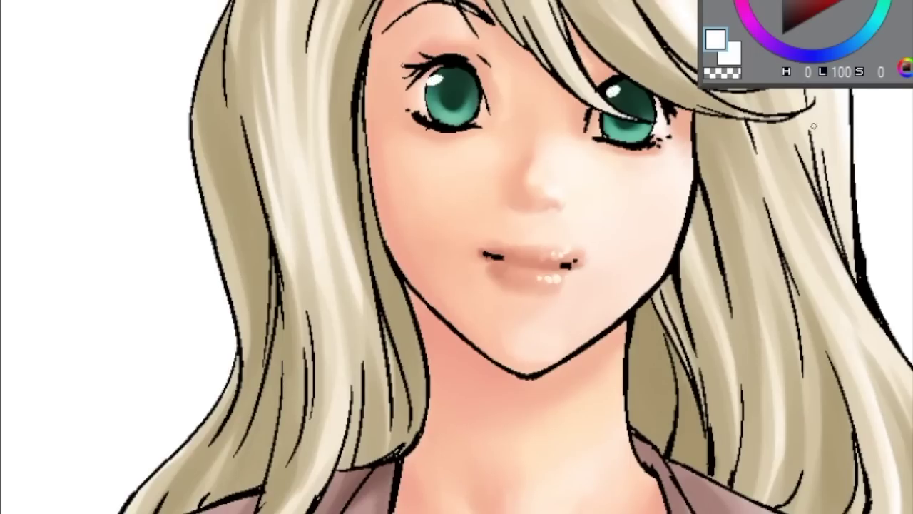
Sample peach skin tones (H 18, L 79, S 81) around the nose and lips, and review the whole coloured figure.
scroll(457, 285, down, 1)
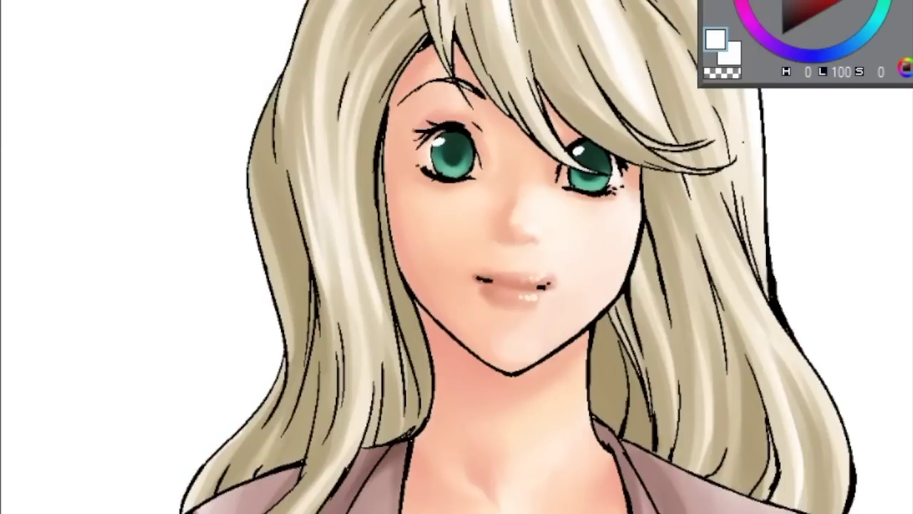
alt+click(520, 183)
alt+click(583, 254)
alt+click(535, 240)
scroll(547, 245, down, 5)
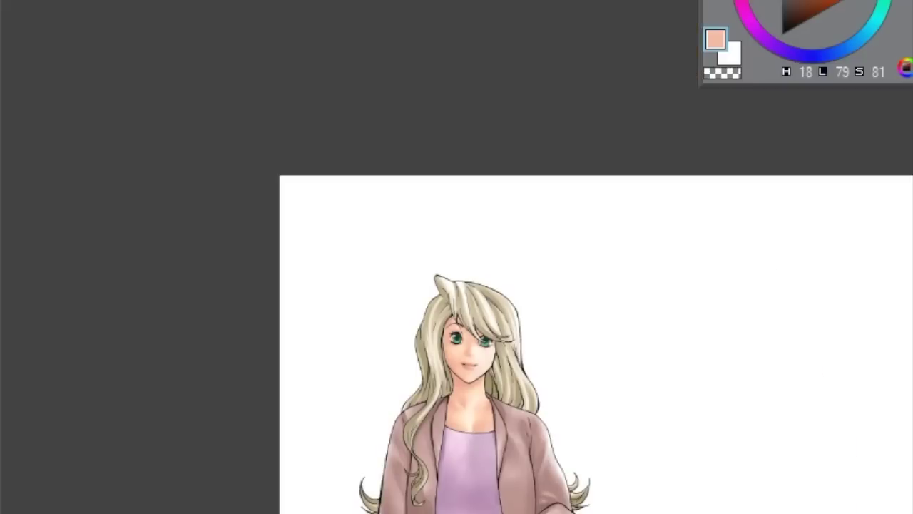
scroll(548, 427, up, 2)
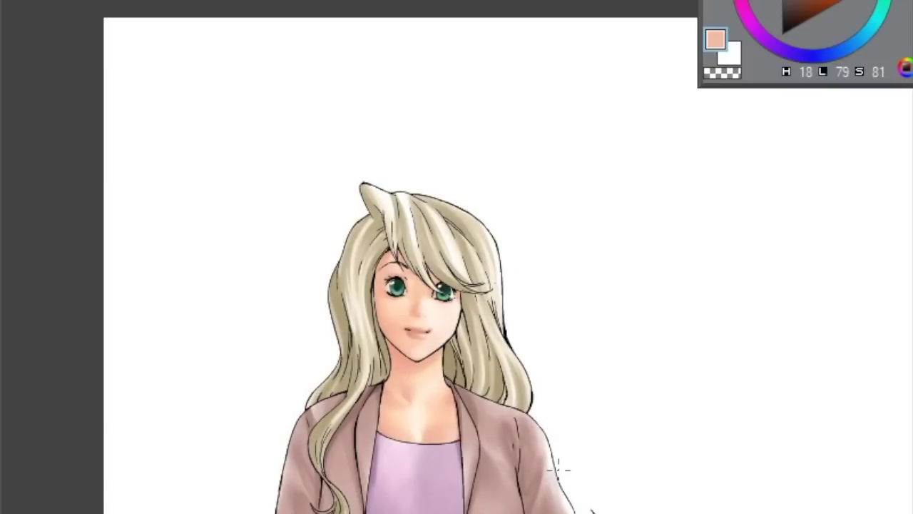
scroll(559, 469, down, 2)
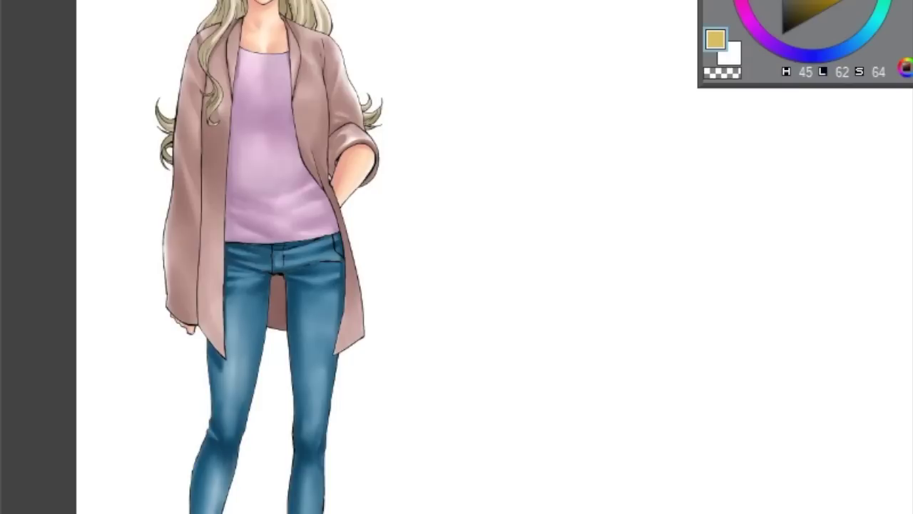
key(ctrl+minus)
key(ctrl+minus)
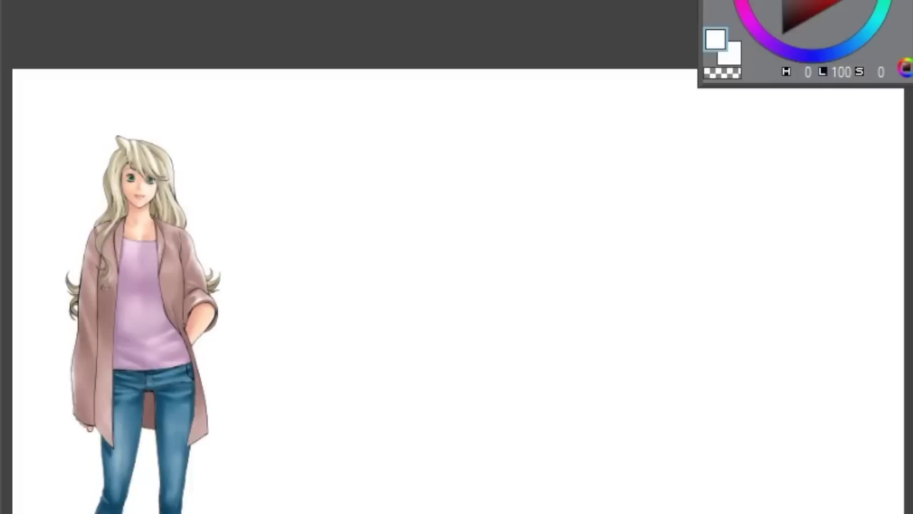
Try to sketch a girl's head with furrowed brows, shaded eyes and a pointed chin beside the coloured figure.
key(x)
drag(513, 142, 502, 270)
drag(444, 118, 542, 170)
drag(456, 187, 479, 249)
drag(485, 207, 505, 228)
drag(564, 150, 508, 227)
drag(498, 134, 543, 143)
drag(449, 137, 471, 141)
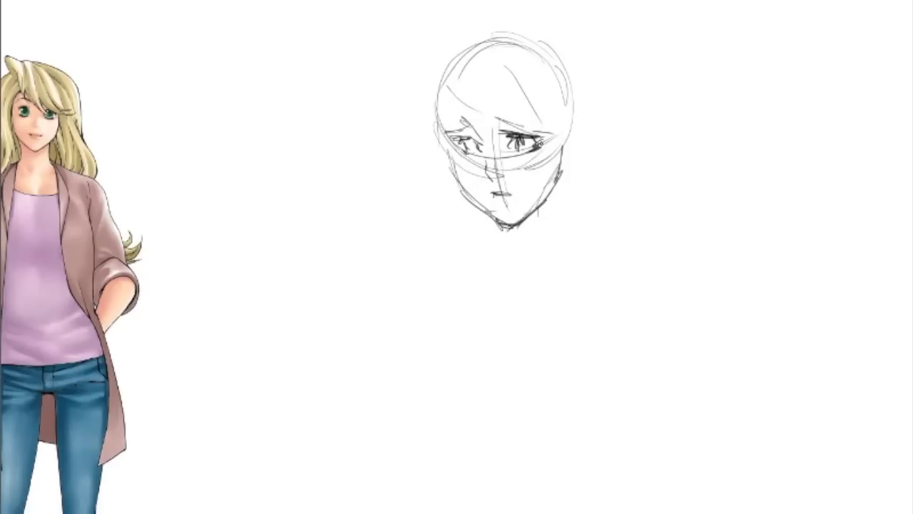
key(Delete)
drag(556, 57, 589, 93)
key(Delete)
drag(490, 72, 443, 179)
drag(489, 81, 489, 255)
drag(428, 179, 521, 254)
mouse_move(438, 93)
mouse_down()
mouse_move(479, 112)
mouse_move(443, 236)
mouse_move(490, 336)
mouse_up()
key(Delete)
drag(489, 336, 581, 204)
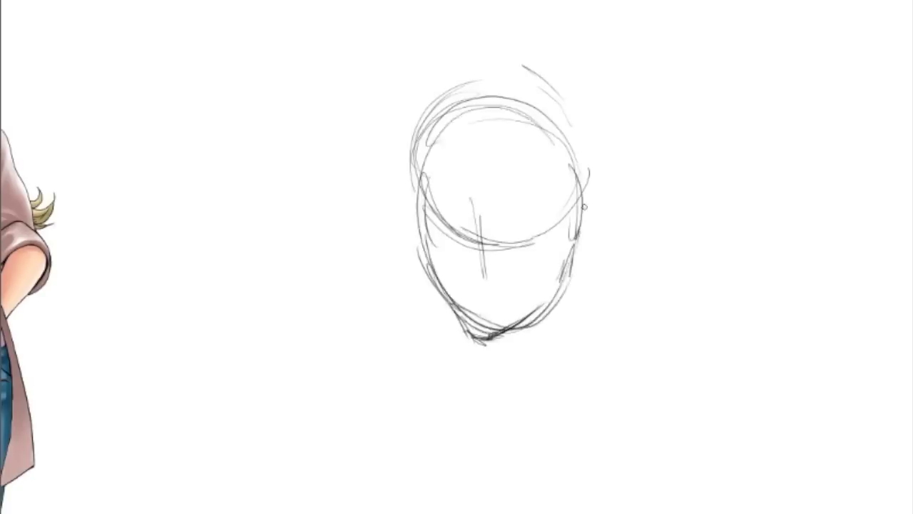
key(Delete)
Try to sketch a tilted girl's head looking up, with curved guidelines, large eyes, an ear and a V-shaped collar.
drag(471, 60, 429, 228)
drag(457, 125, 531, 135)
drag(457, 125, 471, 196)
drag(400, 107, 499, 63)
drag(407, 171, 536, 168)
drag(542, 154, 560, 121)
drag(403, 124, 392, 242)
drag(460, 228, 517, 261)
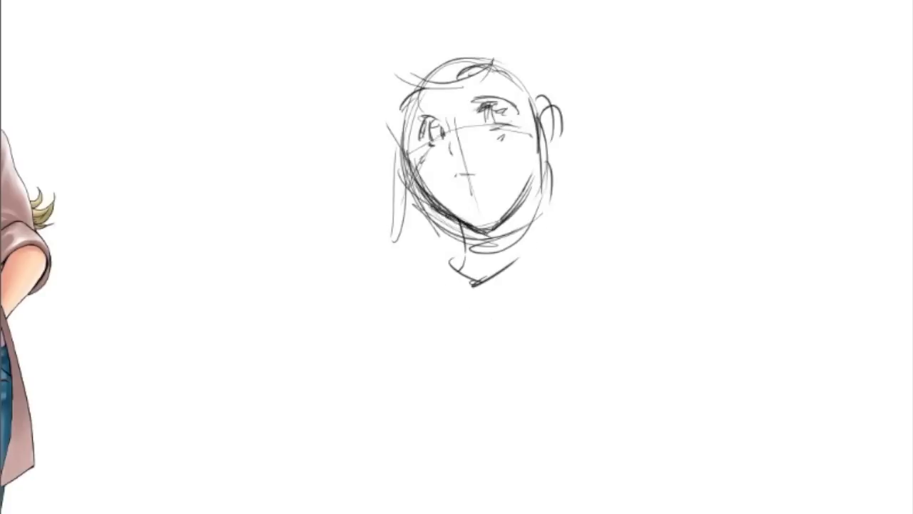
Try adding a swept fringe, a cheek lock and straight side strands around the upturned face.
drag(443, 85, 532, 78)
drag(528, 99, 503, 163)
drag(538, 104, 532, 243)
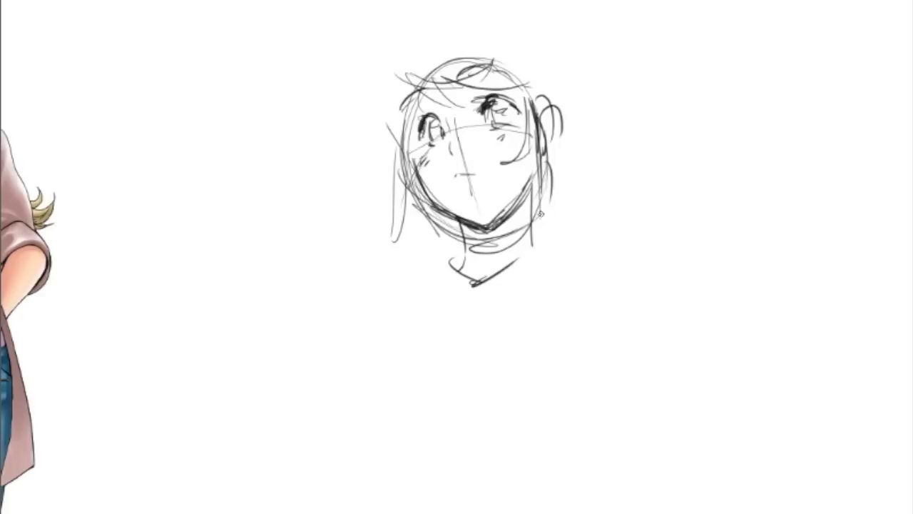
drag(386, 50, 442, 93)
drag(564, 82, 578, 214)
drag(598, 104, 603, 196)
drag(610, 142, 619, 192)
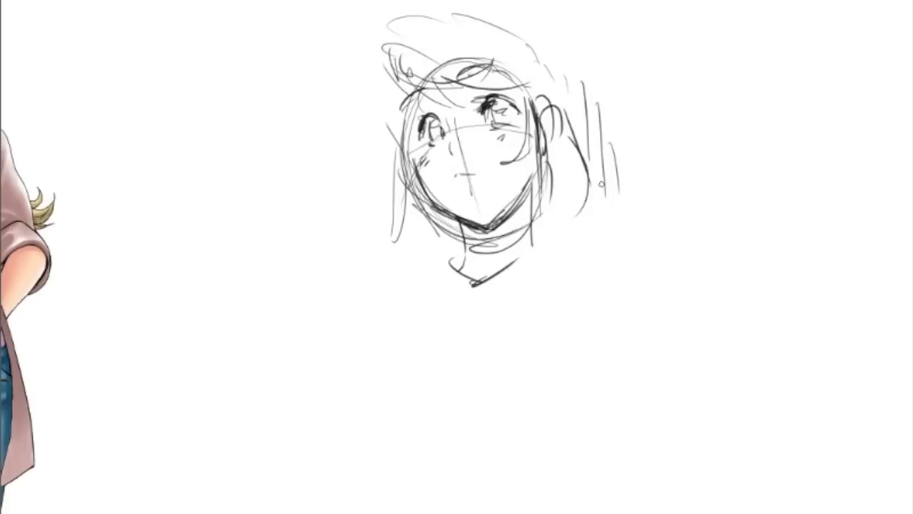
Try extending the upturned head's hair into long wavy locks on both sides and darkening the curved neckline.
drag(428, 275, 521, 264)
drag(582, 93, 587, 211)
drag(385, 86, 357, 279)
drag(392, 271, 382, 375)
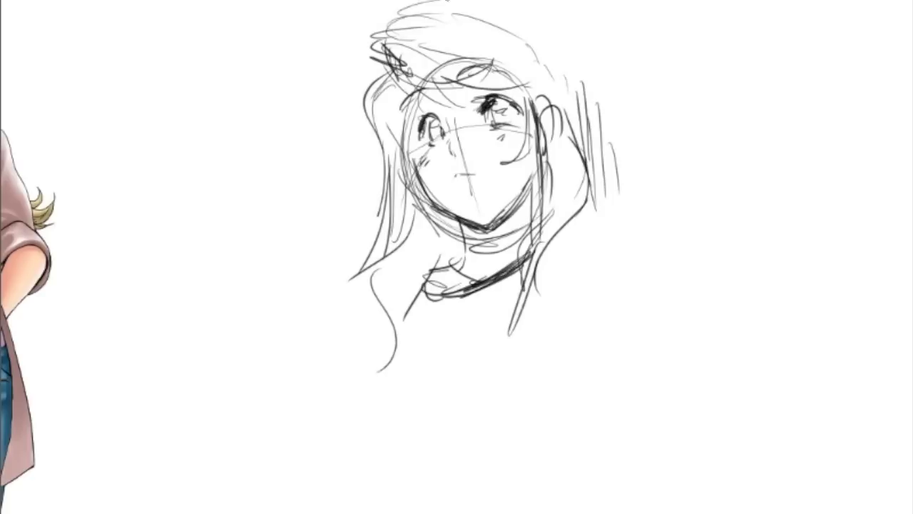
drag(528, 7, 607, 214)
drag(371, 43, 364, 356)
drag(593, 64, 646, 222)
drag(563, 271, 607, 347)
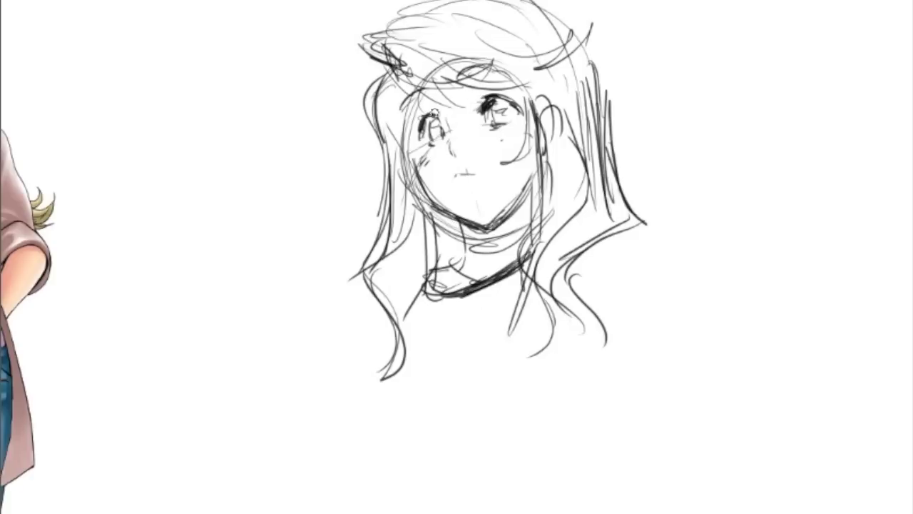
Try clearing the construction lines from the upturned face and redrawing its cheek, jaw and side lock outlines.
drag(412, 100, 410, 142)
drag(467, 235, 499, 253)
drag(399, 121, 421, 227)
drag(493, 226, 526, 251)
drag(411, 84, 417, 214)
drag(531, 89, 503, 162)
drag(421, 172, 453, 214)
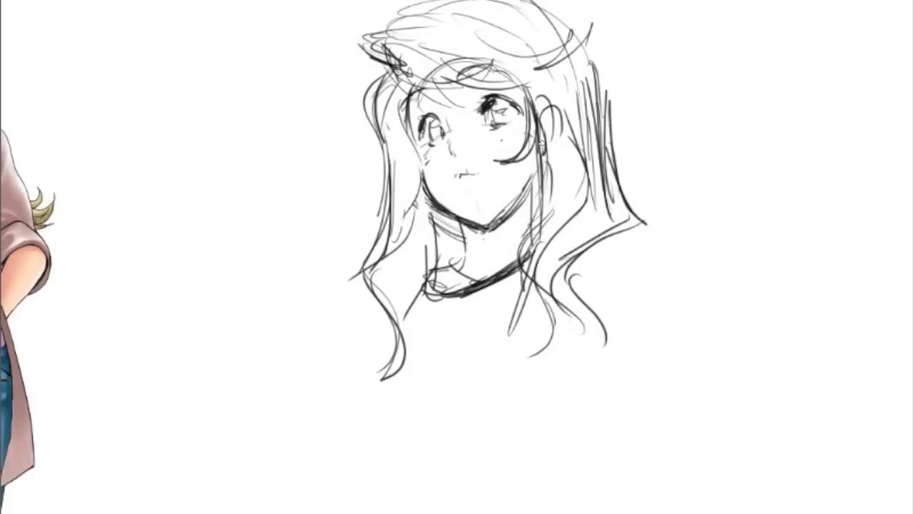
Try giving the upturned head extra wavy strands and a curled hair end.
drag(628, 189, 603, 346)
drag(410, 267, 364, 371)
drag(421, 128, 343, 285)
drag(389, 328, 371, 378)
Try to sketch a second girl's head from a circle and centre line beside the upturned one, with long side hair.
drag(714, 214, 400, 214)
drag(655, 118, 648, 229)
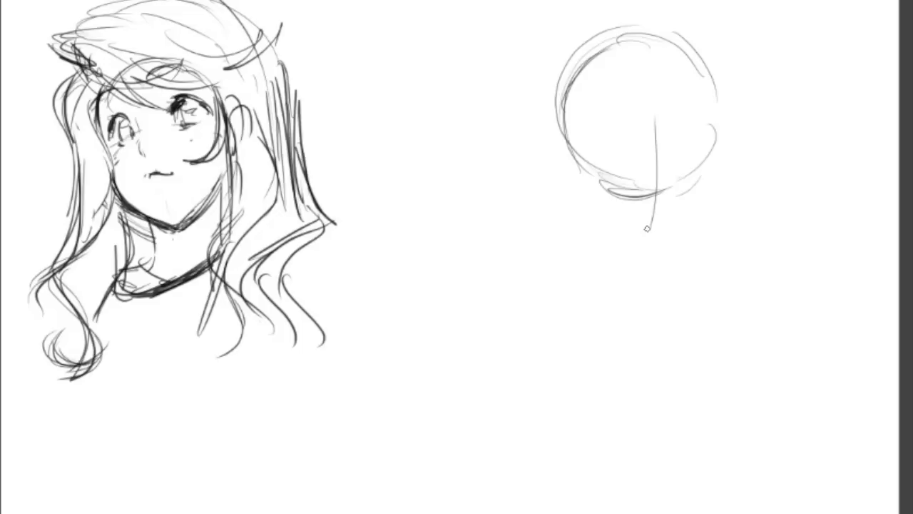
drag(672, 127, 698, 133)
mouse_move(596, 77)
mouse_down()
mouse_move(568, 168)
mouse_move(656, 146)
mouse_up()
drag(588, 189, 663, 230)
drag(585, 46, 710, 72)
drag(738, 114, 728, 214)
drag(632, 221, 620, 271)
drag(555, 39, 498, 276)
Try adding longer hair strands around the second head while viewing the canvas mirrored.
key(h)
drag(214, 42, 321, 132)
drag(328, 65, 324, 114)
drag(285, 136, 336, 292)
drag(236, 7, 157, 129)
drag(214, 157, 193, 307)
key(h)
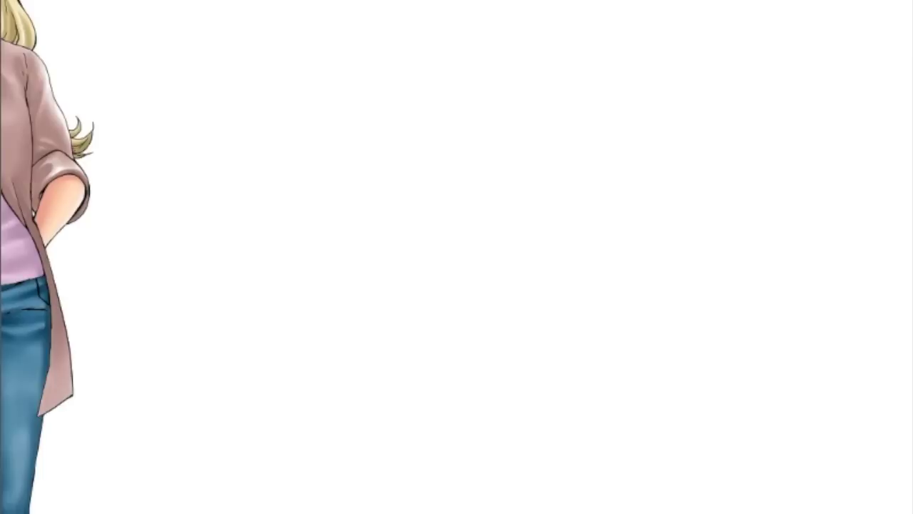
Sketch a three-quarter girl's head beside the coloured figure, with a round skull, pointed jaw, brows, eyes and nose.
drag(464, 40, 385, 143)
drag(514, 56, 539, 160)
drag(392, 187, 438, 273)
drag(532, 189, 441, 272)
drag(385, 146, 429, 214)
drag(451, 151, 507, 168)
drag(398, 147, 411, 174)
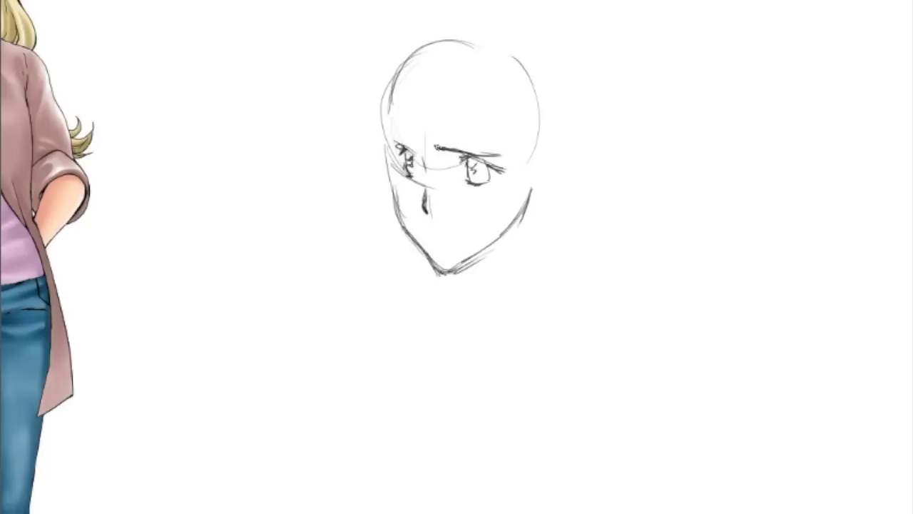
Add the hair tuft, side-swept fringe, long wavy locks, gentle smile, neck and shoulder line to the three-quarter head.
drag(410, 107, 389, 153)
drag(393, 10, 543, 32)
drag(357, 107, 371, 293)
drag(563, 43, 606, 207)
drag(606, 142, 612, 242)
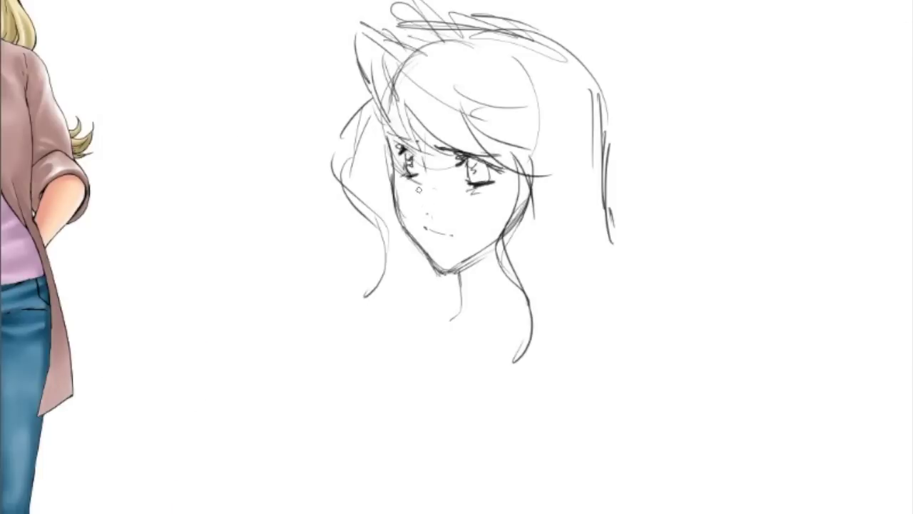
drag(400, 246, 371, 417)
drag(528, 179, 596, 335)
drag(535, 314, 435, 382)
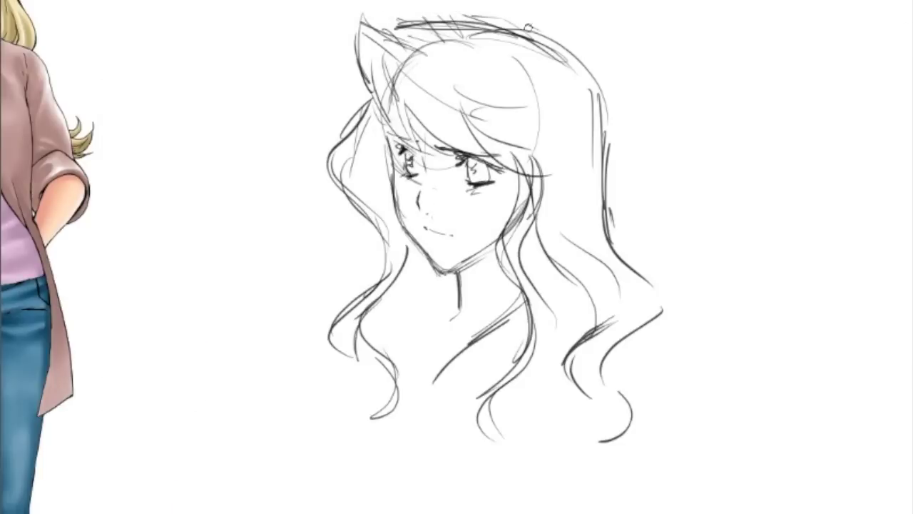
Sketch a second, shouting head beside the smiling one, with a construction circle, angry brows, narrowed eyes, ear and open mouth.
drag(607, 250, 236, 243)
mouse_move(499, 164)
mouse_down()
mouse_move(646, 150)
mouse_move(643, 207)
mouse_up()
drag(587, 203, 587, 275)
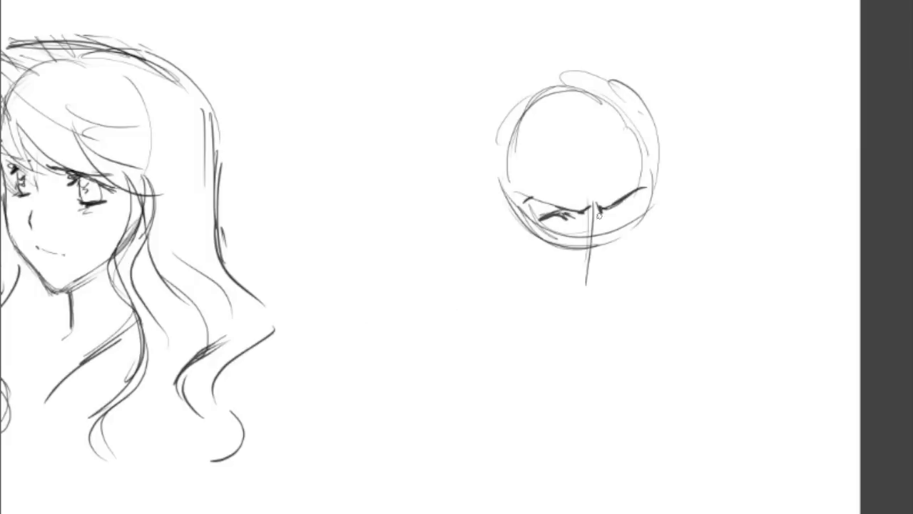
drag(521, 229, 593, 300)
drag(592, 300, 642, 214)
drag(499, 204, 493, 232)
drag(567, 268, 606, 272)
Sketch the fringe, raised crown and long windblown hair around the shouting head.
drag(531, 136, 557, 189)
drag(571, 157, 667, 154)
drag(514, 243, 389, 356)
drag(685, 193, 721, 386)
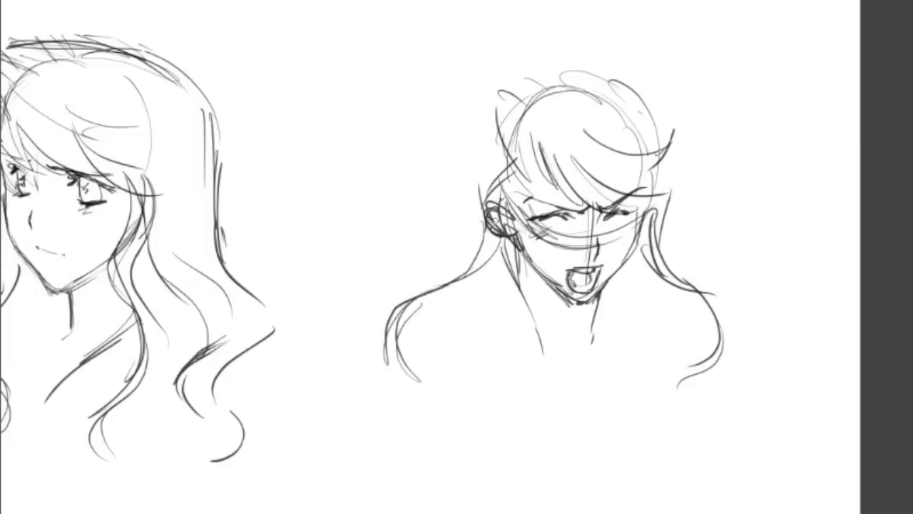
drag(488, 97, 664, 47)
drag(671, 214, 831, 303)
Strengthen the shouting head's fringe and side locks, and refine its facial features and neckline.
drag(478, 214, 435, 443)
drag(546, 214, 595, 261)
mouse_move(500, 203)
mouse_down()
mouse_move(503, 236)
mouse_move(471, 325)
mouse_up()
drag(535, 307, 592, 343)
drag(521, 121, 603, 210)
drag(592, 214, 710, 386)
Sketch a third head below the smiling one, with crossed guidelines, worried brows, wide eyes, a small mouth and pointed jaw.
drag(214, 214, 499, 0)
scroll(433, 238, up, 1)
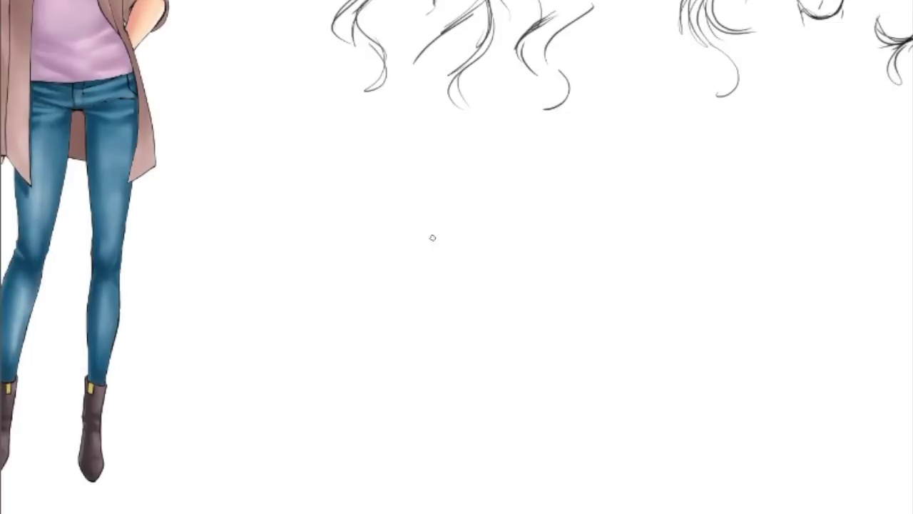
scroll(426, 269, down, 1)
drag(386, 246, 382, 250)
scroll(383, 302, up, 2)
drag(509, 167, 530, 366)
mouse_move(436, 235)
mouse_down()
mouse_move(635, 236)
mouse_move(492, 229)
mouse_up()
drag(546, 221, 596, 235)
drag(436, 243, 547, 359)
drag(613, 214, 599, 304)
drag(596, 314, 520, 316)
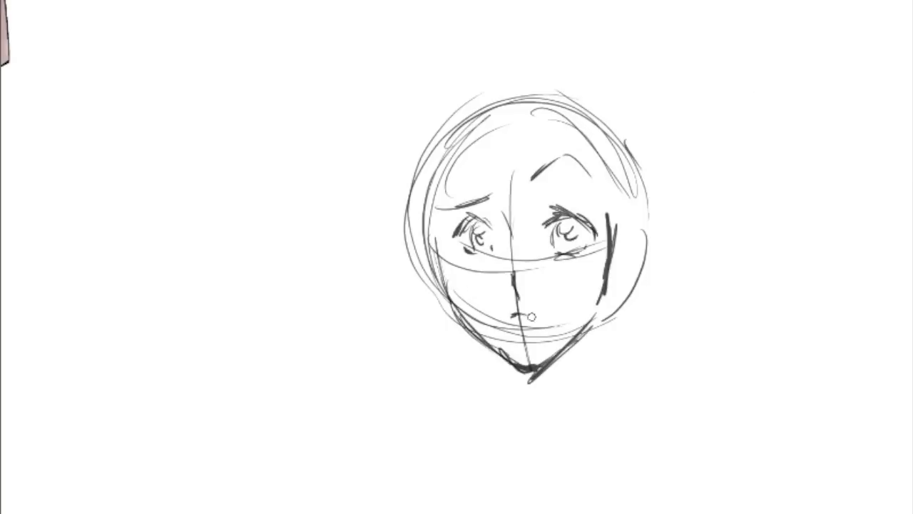
Darken the worried head's eyes and add its tuft, fringe, long wavy hair, neck and round neckline.
drag(553, 227, 581, 250)
drag(442, 136, 499, 200)
drag(435, 210, 371, 389)
drag(581, 339, 593, 315)
drag(460, 411, 589, 428)
drag(428, 214, 389, 456)
drag(457, 64, 635, 143)
drag(628, 199, 703, 385)
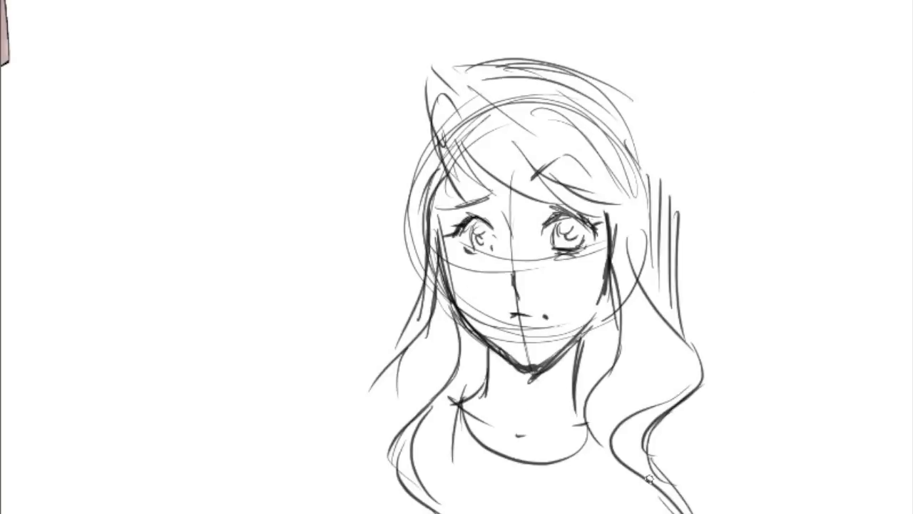
Reinforce the worried head's jaw, neck and mouth, and thicken its long side locks down to the curled ends.
drag(413, 114, 314, 492)
drag(657, 178, 678, 342)
mouse_move(528, 321)
mouse_down()
mouse_move(499, 340)
mouse_move(571, 336)
mouse_up()
mouse_move(453, 257)
mouse_down()
mouse_move(596, 250)
mouse_move(528, 360)
mouse_up()
mouse_move(607, 281)
mouse_down()
mouse_move(531, 360)
mouse_move(482, 397)
mouse_up()
drag(575, 335, 581, 417)
drag(365, 415, 385, 457)
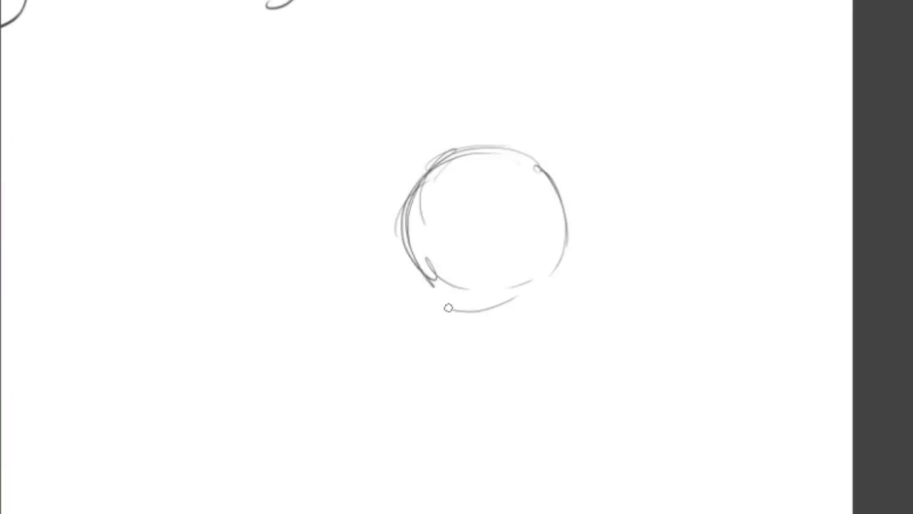
Sketch a fourth head below the shouting one, with a tapered jaw, lowered eyes, brows and long wavy side hair.
drag(460, 223, 471, 337)
mouse_move(499, 314)
mouse_down()
mouse_move(429, 267)
mouse_move(564, 253)
mouse_up()
mouse_move(428, 299)
mouse_down()
mouse_move(547, 312)
mouse_move(340, 492)
mouse_up()
drag(543, 285, 521, 493)
drag(400, 371, 303, 500)
mouse_move(467, 239)
mouse_down()
mouse_move(528, 250)
mouse_move(524, 281)
mouse_up()
drag(457, 242, 442, 210)
Add the fourth head's hair crown and curling locks, and darken its half-closed eyes and faint smile.
drag(378, 107, 621, 149)
drag(396, 200, 371, 421)
drag(428, 285, 476, 287)
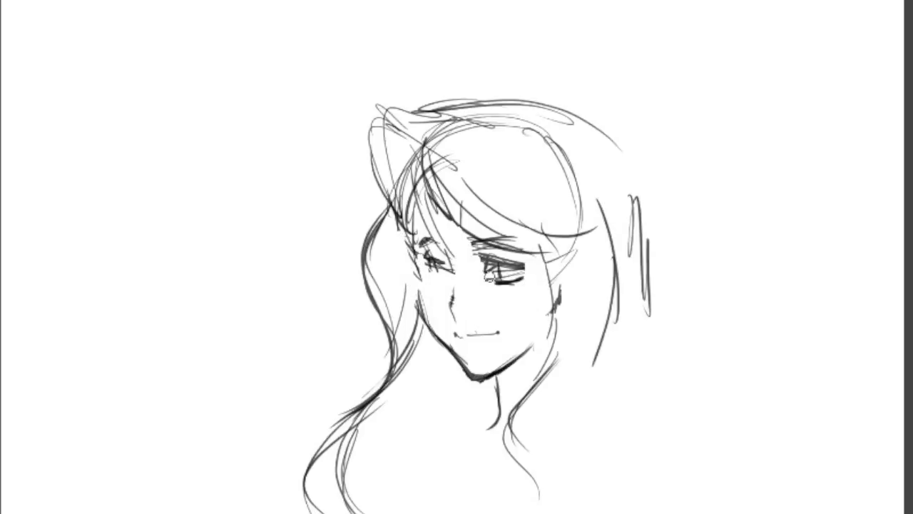
drag(429, 264, 528, 274)
drag(400, 357, 429, 435)
drag(471, 253, 509, 273)
drag(467, 335, 496, 333)
drag(528, 250, 550, 500)
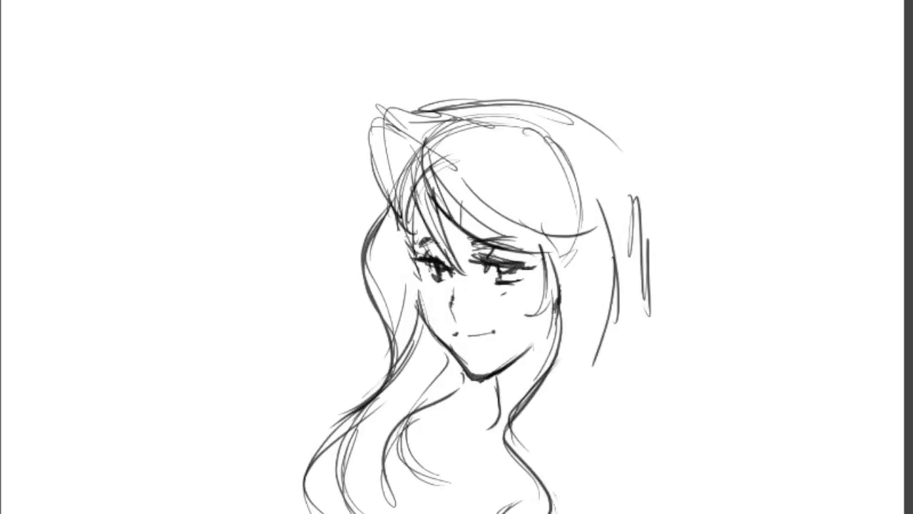
Darken the fourth head's fringe and crown outline and extend its hair down over the shoulder.
drag(471, 143, 592, 229)
drag(621, 157, 677, 378)
drag(385, 142, 514, 107)
mouse_move(375, 114)
mouse_down()
mouse_move(371, 139)
mouse_move(635, 164)
mouse_up()
drag(571, 343, 642, 507)
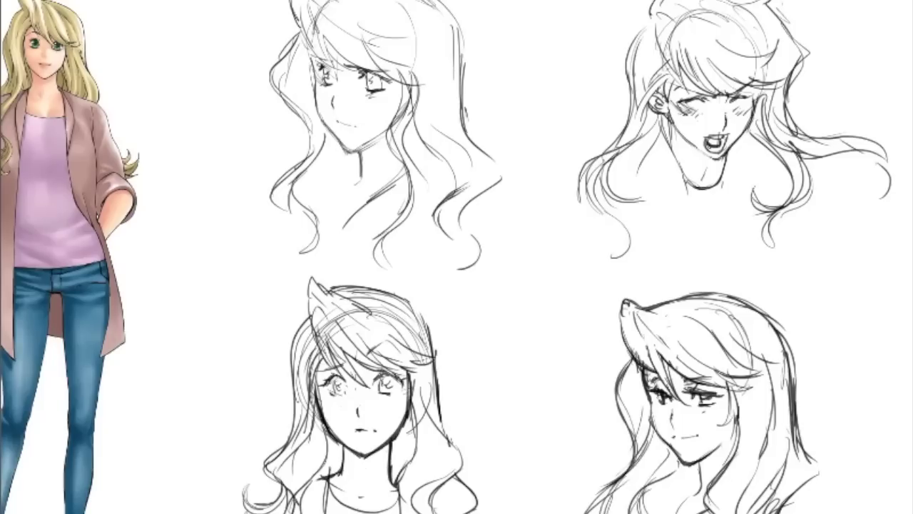
Colour the smiling head beside the full figure with a flat peach face and neck and flat blonde long hair.
drag(389, 186, 398, 205)
mouse_move(386, 133)
mouse_down()
mouse_move(419, 172)
mouse_move(406, 209)
mouse_up()
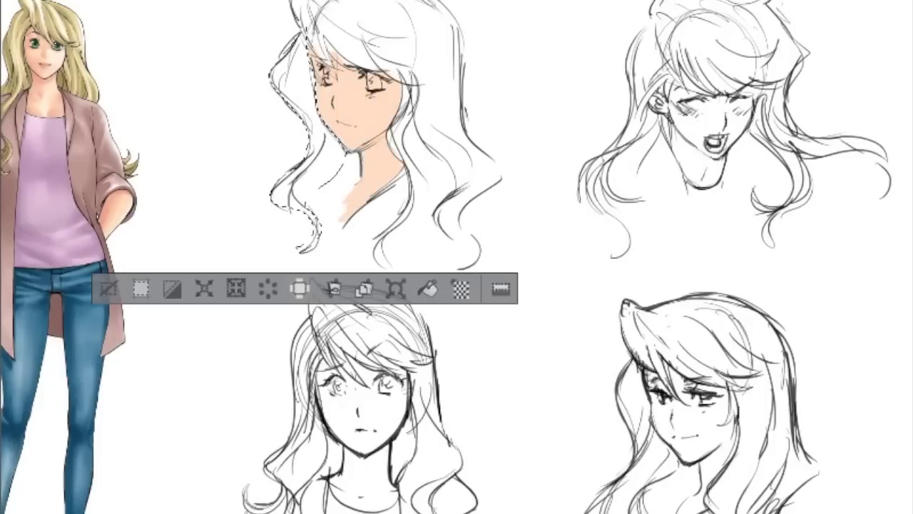
scroll(321, 214, up, 3)
key(ctrl+d)
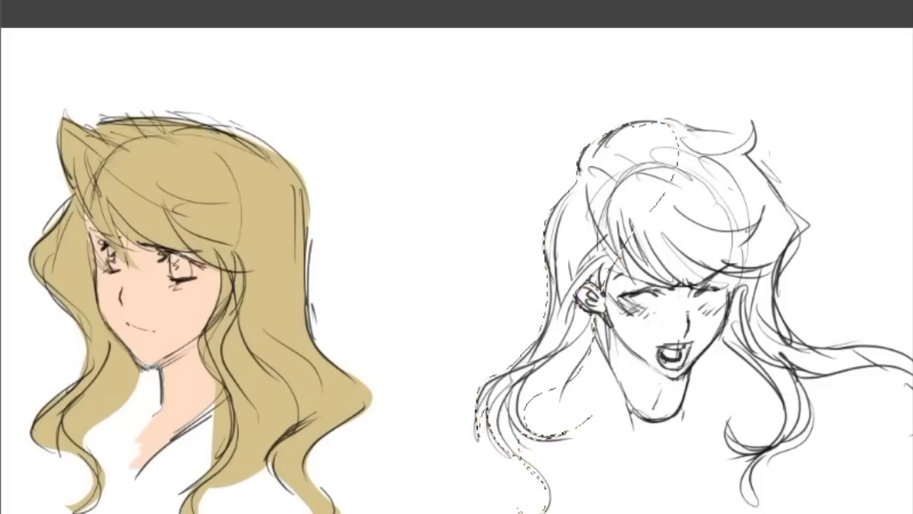